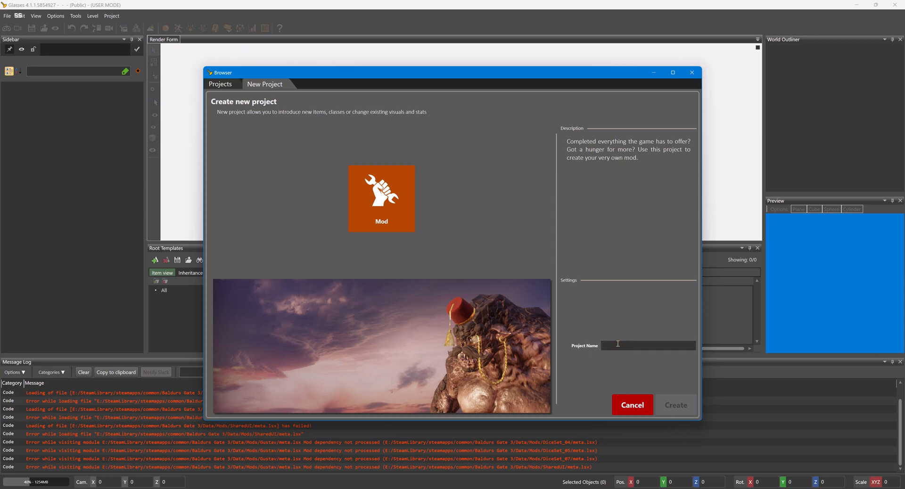
# Create a new mod project named p4_test_dyes and load the Basic_Level_A level.
pyautogui.write('p4_test_dyes')
pyautogui.click(684, 404)
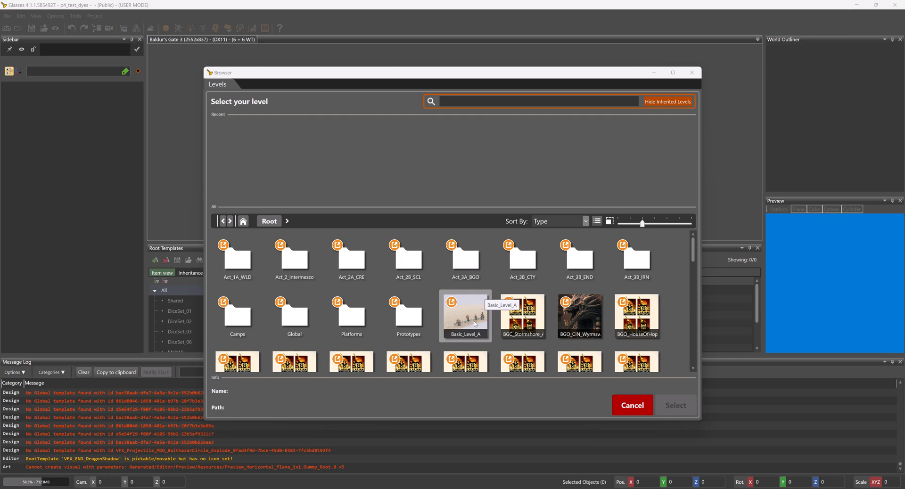
pyautogui.doubleClick(474, 323)
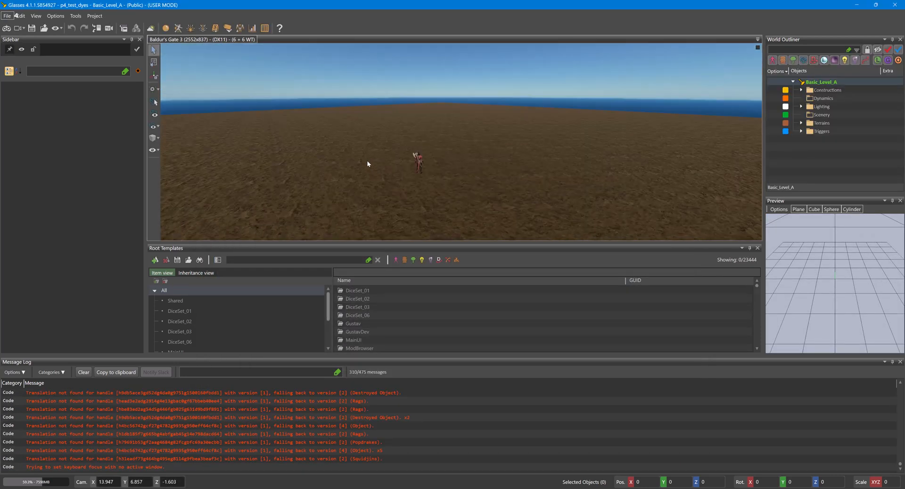
pyautogui.click(368, 162)
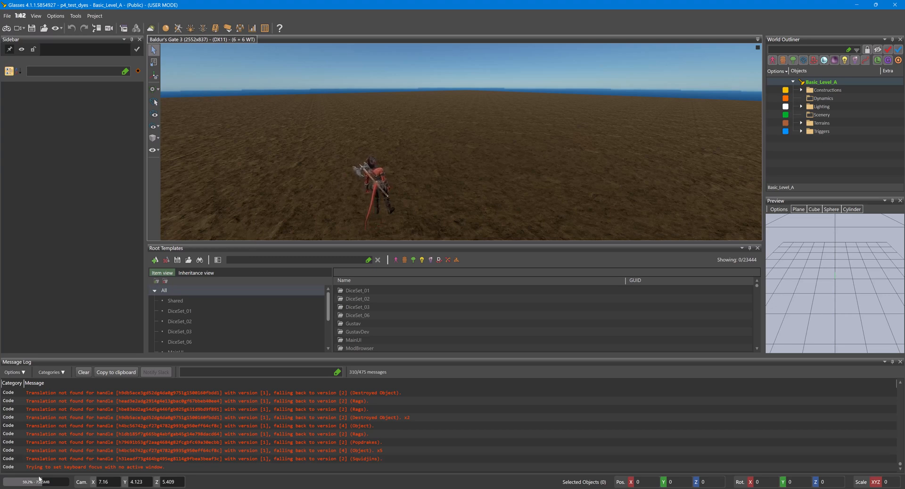
# Switch to the web browser and look over the P4 Dyes Toolkit Template download in the mod page's main files.
pyautogui.hotkey('alt', 'Tab')
pyautogui.click(424, 284)
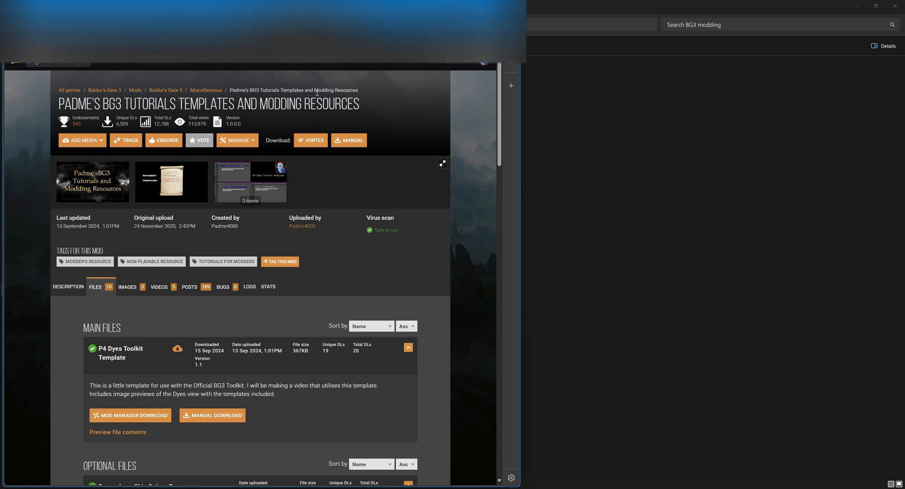
pyautogui.scroll(-3, 106, 224)
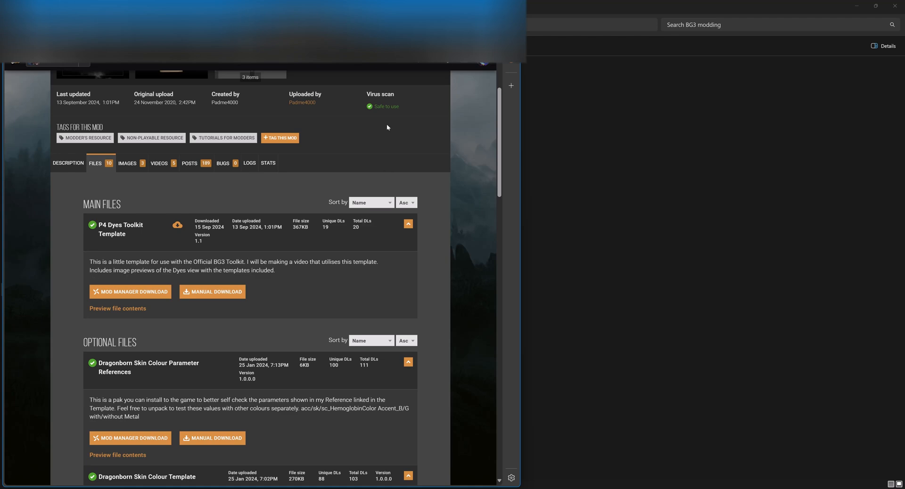
# Open the P4 Dye Toolkit Template folder in File Explorer and show its contents as large icons.
pyautogui.click(579, 182)
pyautogui.click(147, 91)
pyautogui.doubleClick(146, 91)
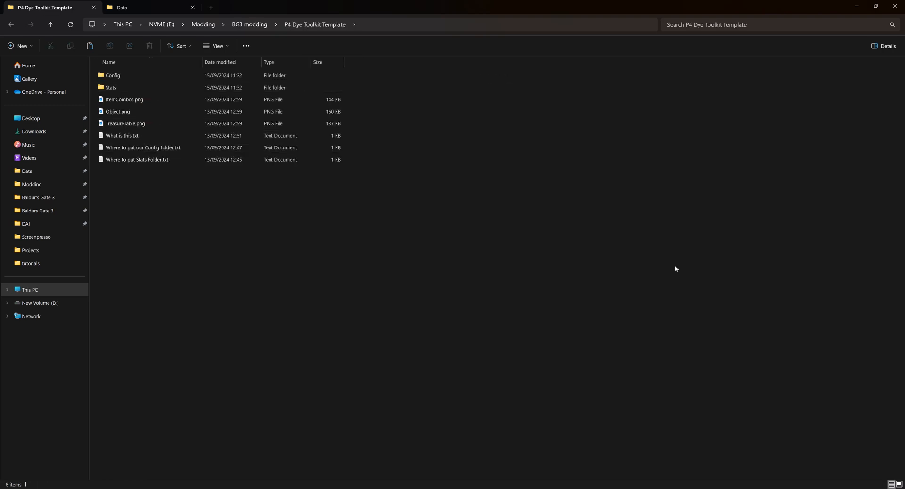
pyautogui.click(213, 47)
pyautogui.click(210, 91)
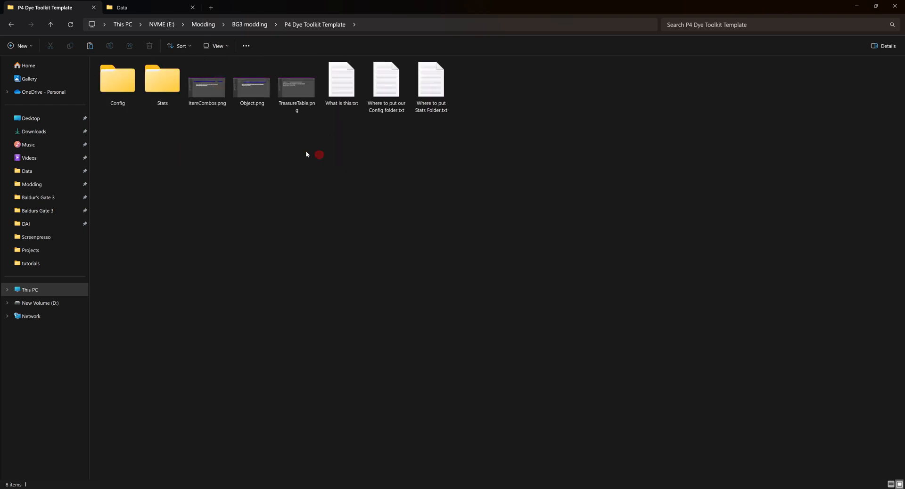
# View the template's ItemCombos.png, Object.png and TreasureTable.png preview images one after another.
pyautogui.doubleClick(214, 92)
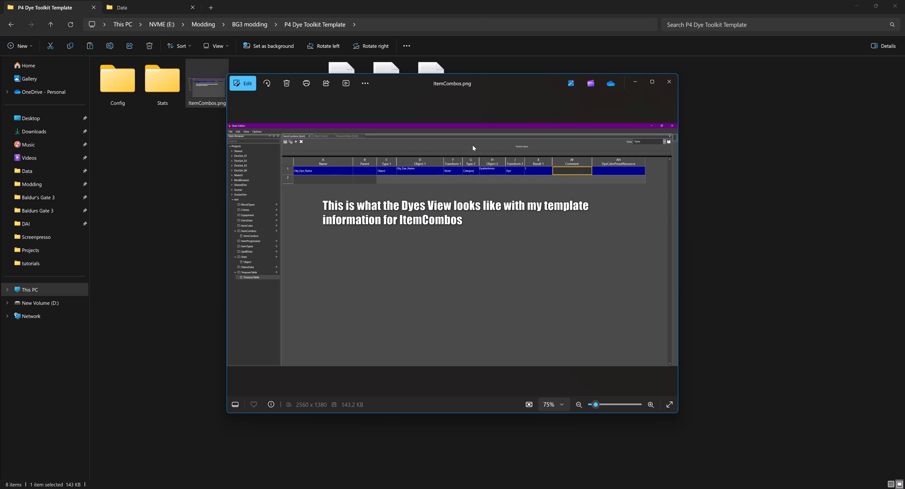
pyautogui.click(669, 81)
pyautogui.doubleClick(253, 90)
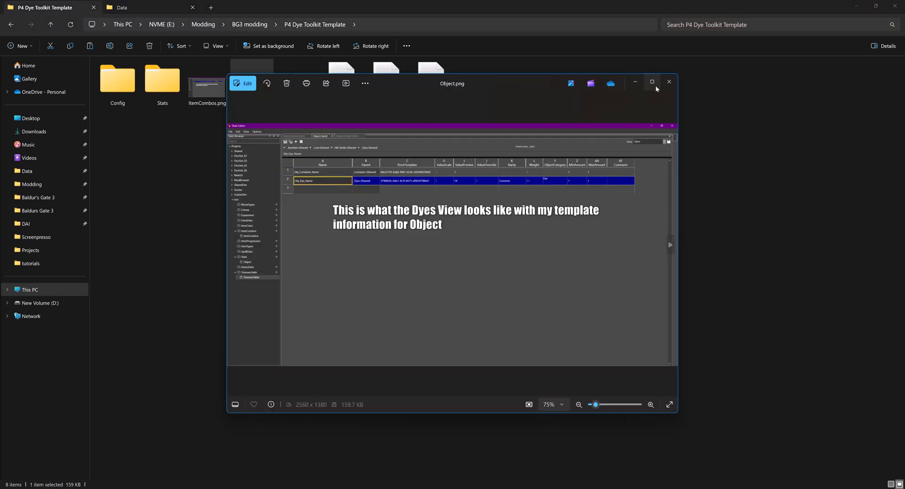
pyautogui.click(669, 82)
pyautogui.doubleClick(280, 87)
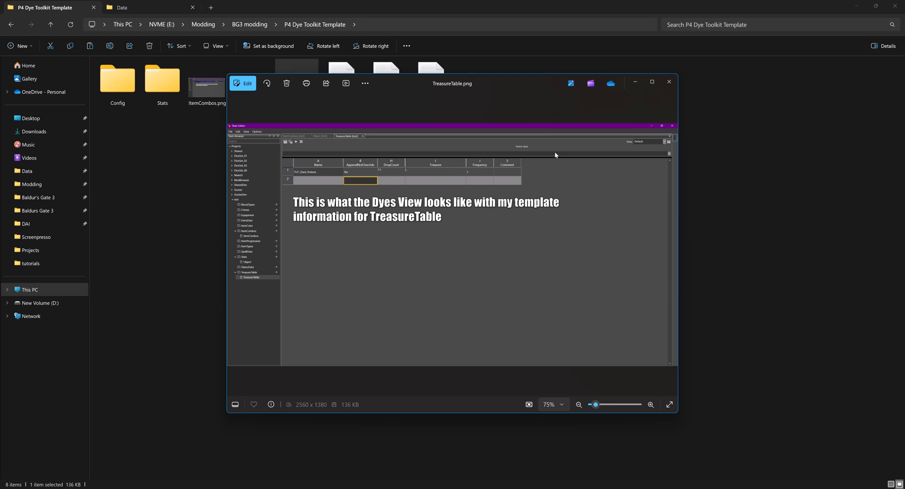
pyautogui.click(671, 88)
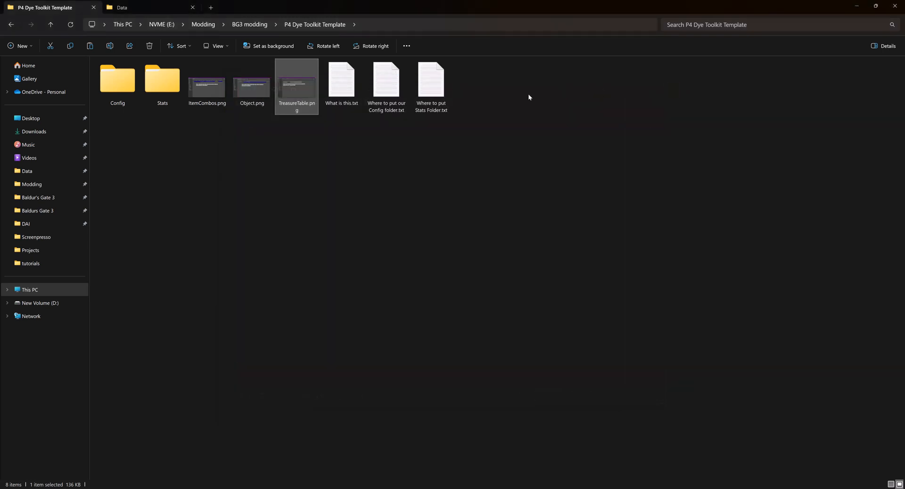
pyautogui.click(321, 193)
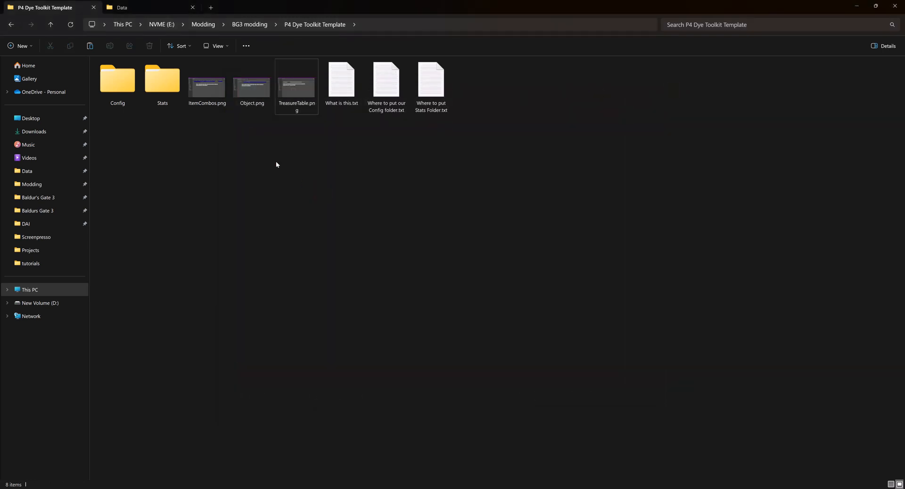
# Read the Config folder instructions and copy the template's Config folder into Baldurs Gate 3/Data/Editor.
pyautogui.click(129, 89)
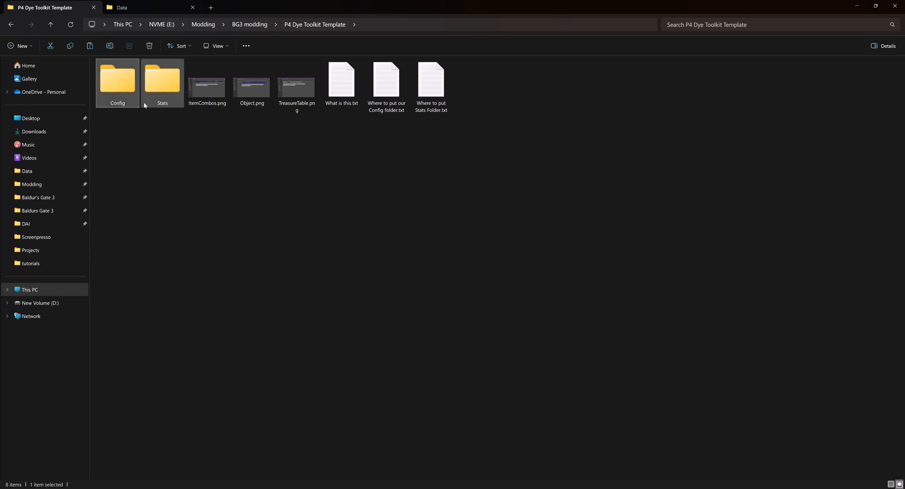
pyautogui.doubleClick(393, 90)
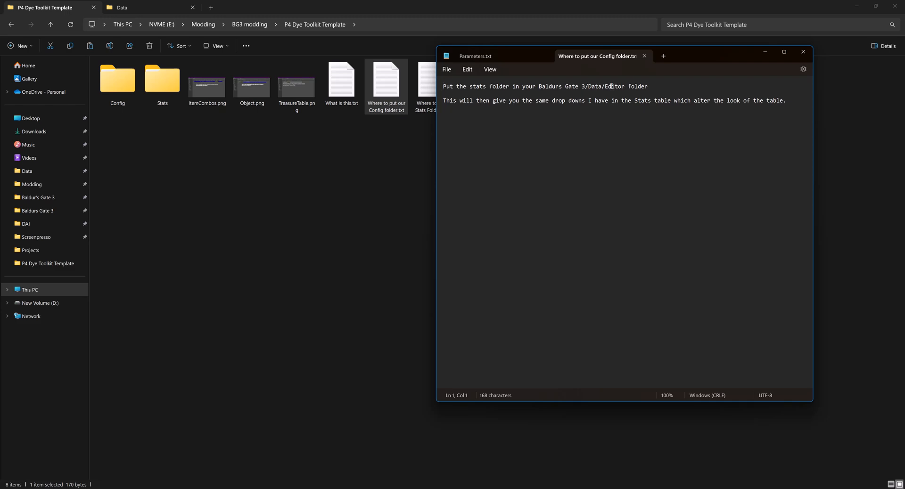
pyautogui.click(135, 93)
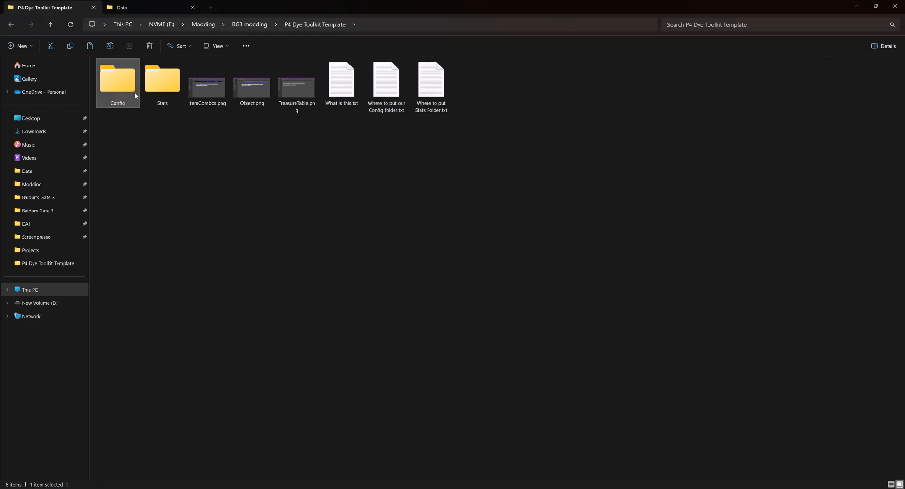
pyautogui.click(137, 7)
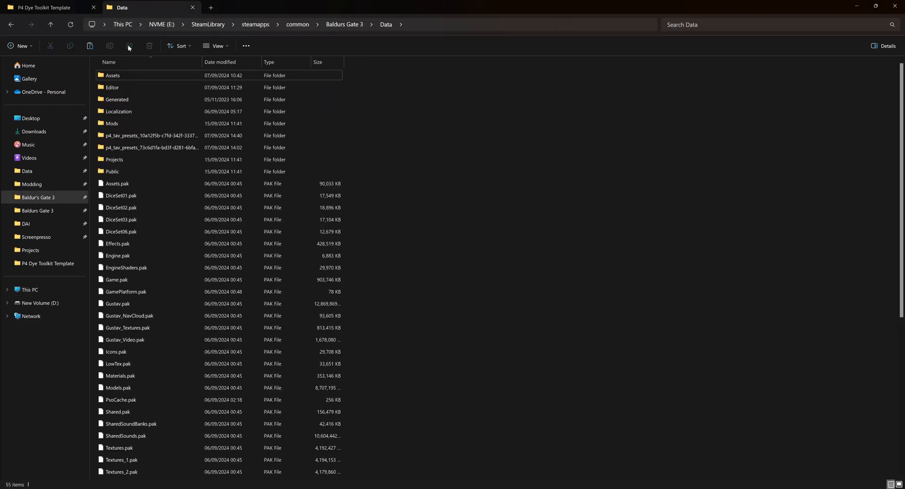
pyautogui.doubleClick(135, 85)
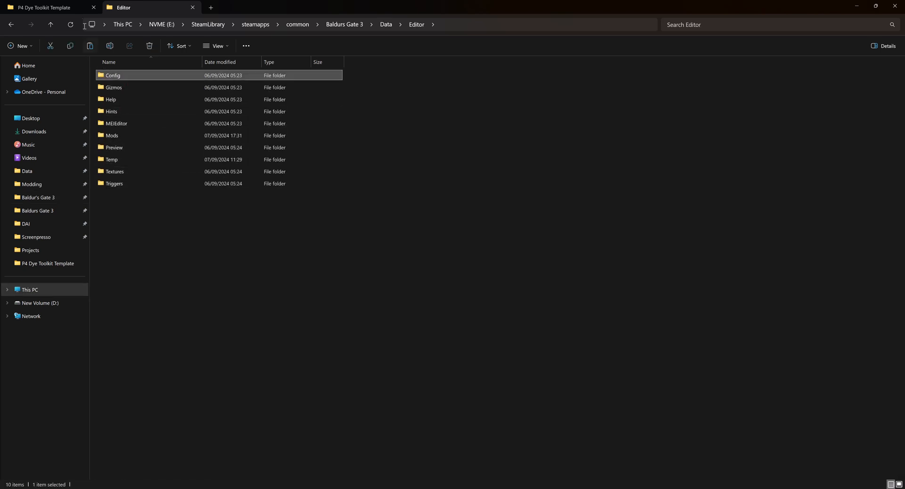
# Read the Stats folder instructions and copy the template's Stats folder into the p4_test_dyes folder under Data/Editor/Mods.
pyautogui.click(56, 7)
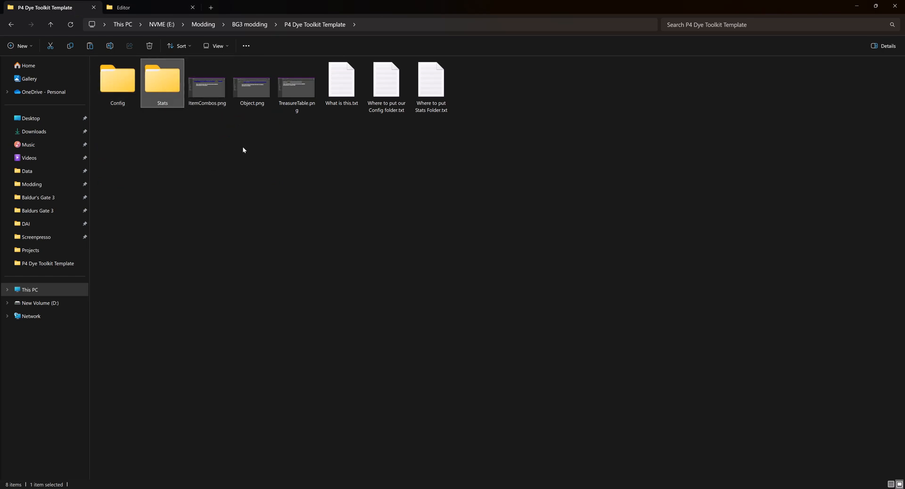
pyautogui.doubleClick(431, 81)
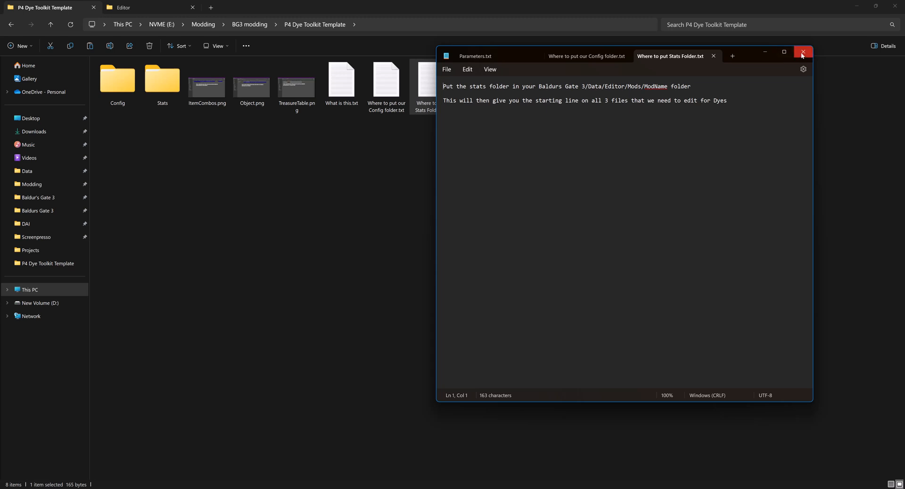
pyautogui.click(354, 160)
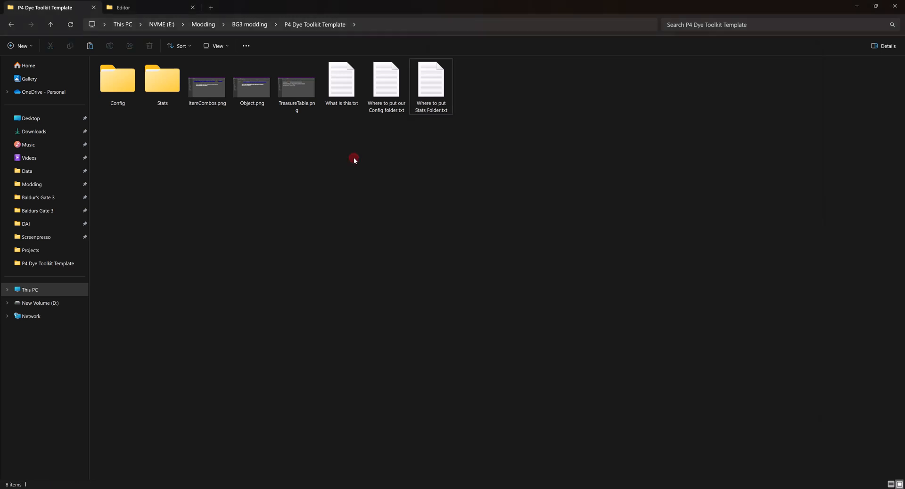
pyautogui.click(157, 13)
pyautogui.click(145, 136)
pyautogui.doubleClick(145, 137)
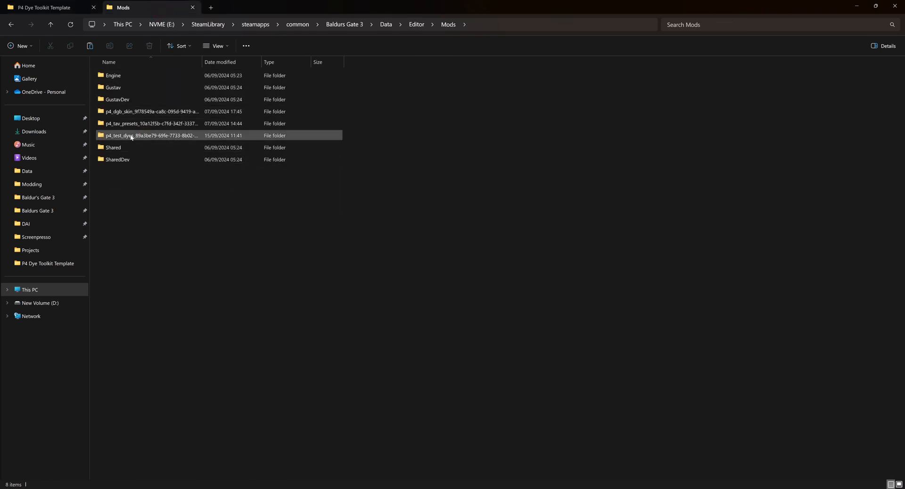
pyautogui.doubleClick(146, 135)
pyautogui.click(179, 162)
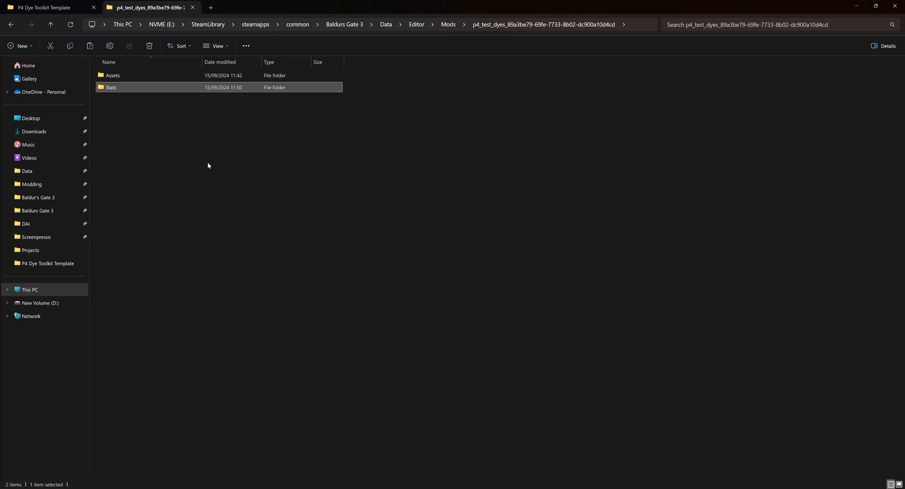
pyautogui.click(228, 164)
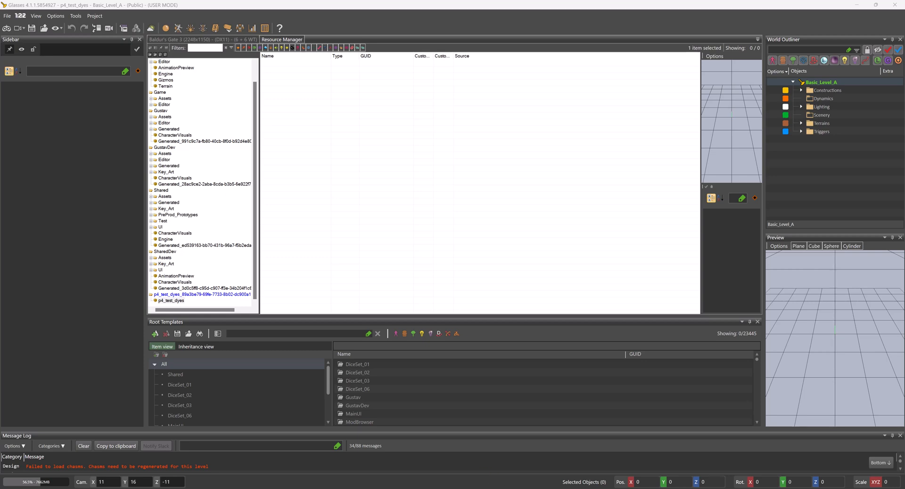
# Open the toolkit's Stats Editor and expand the p4_test_dyes project to reach its ItemCombos, Stats and TreasureTable entries.
pyautogui.click(253, 28)
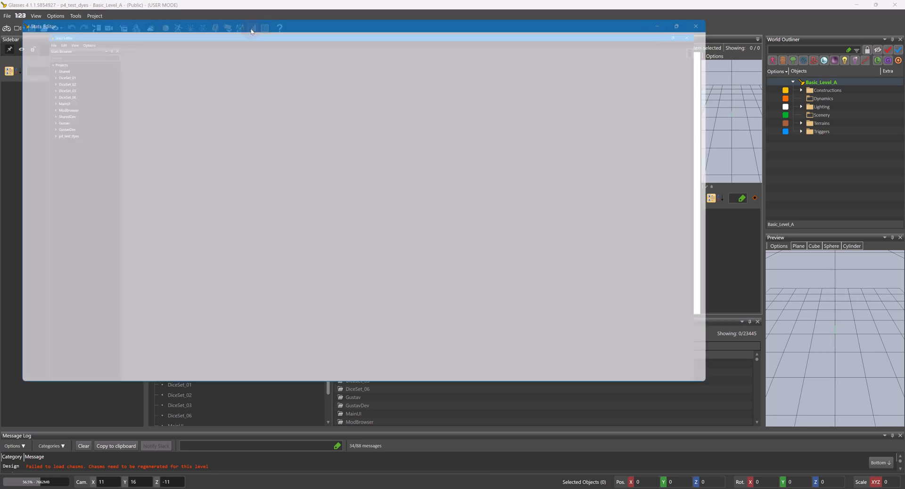
pyautogui.doubleClick(63, 143)
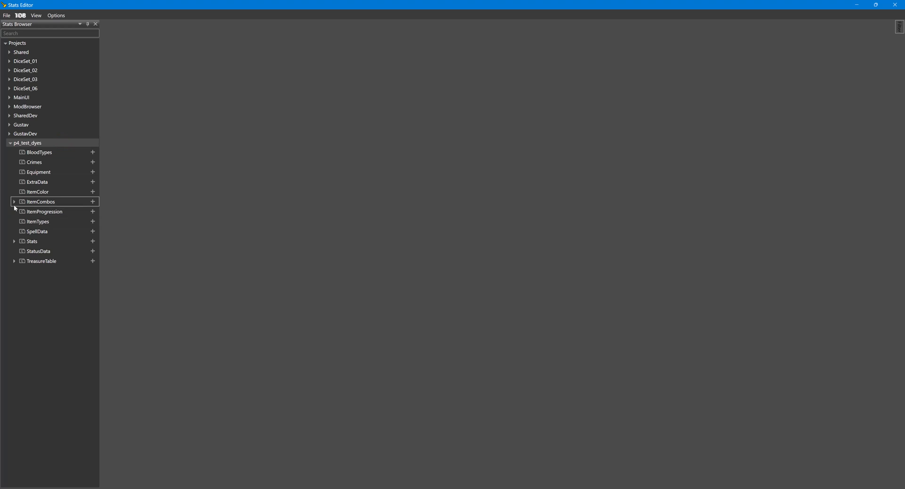
pyautogui.click(15, 202)
pyautogui.click(14, 250)
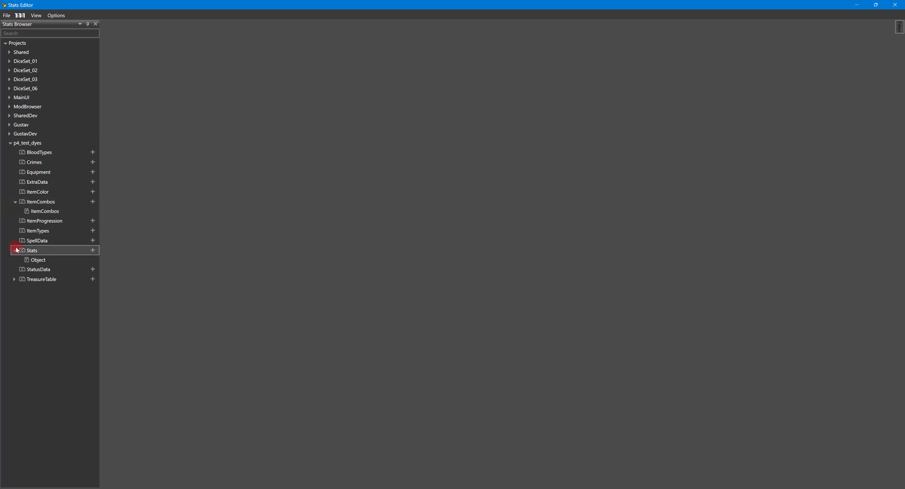
pyautogui.click(14, 279)
pyautogui.click(14, 279)
# Open the ItemCombos, Object and TreasureTable tables of the p4_test_dyes project.
pyautogui.doubleClick(45, 211)
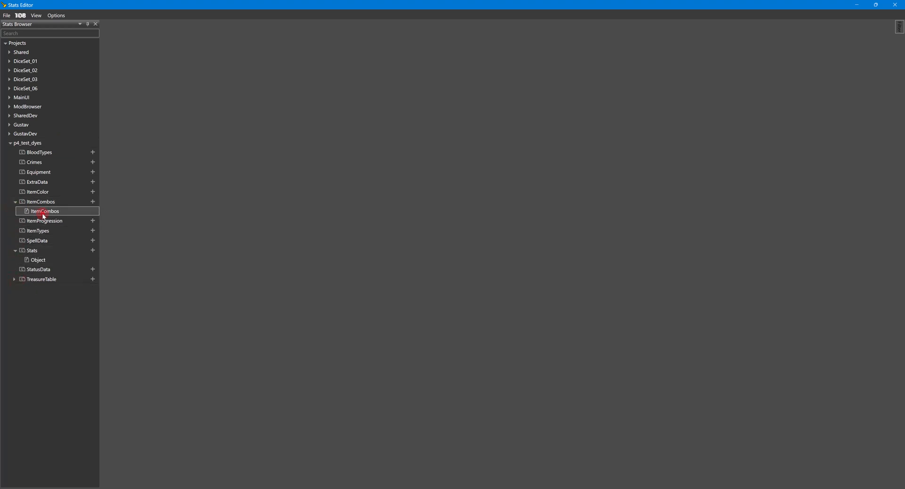
pyautogui.doubleClick(46, 260)
pyautogui.doubleClick(47, 280)
pyautogui.click(52, 289)
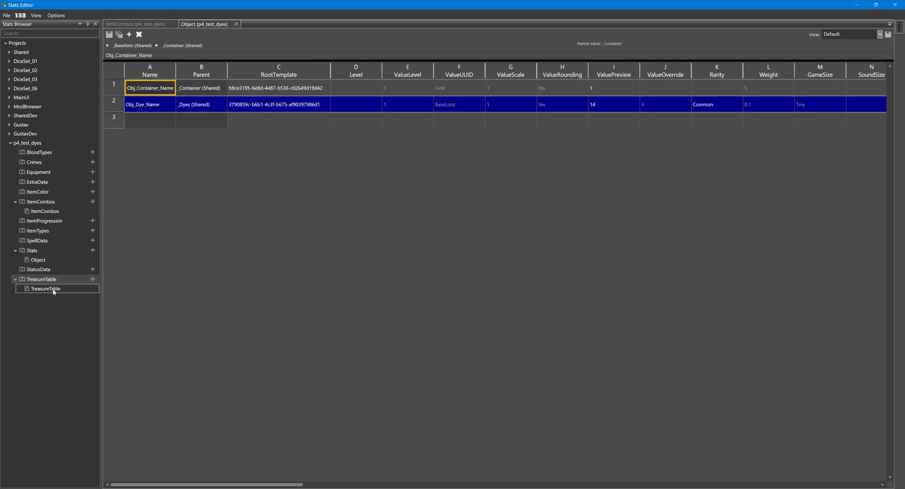
pyautogui.doubleClick(53, 293)
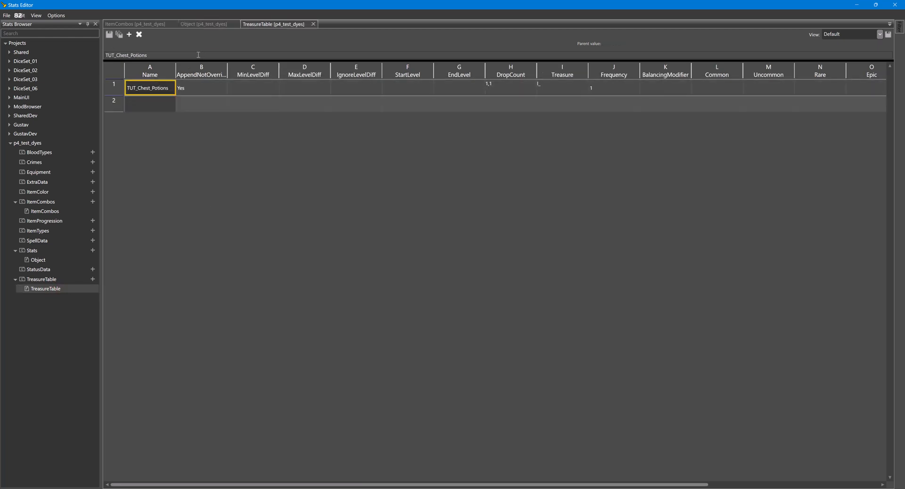
# Save the TreasureTable's default column view under the name Default01.
pyautogui.click(878, 36)
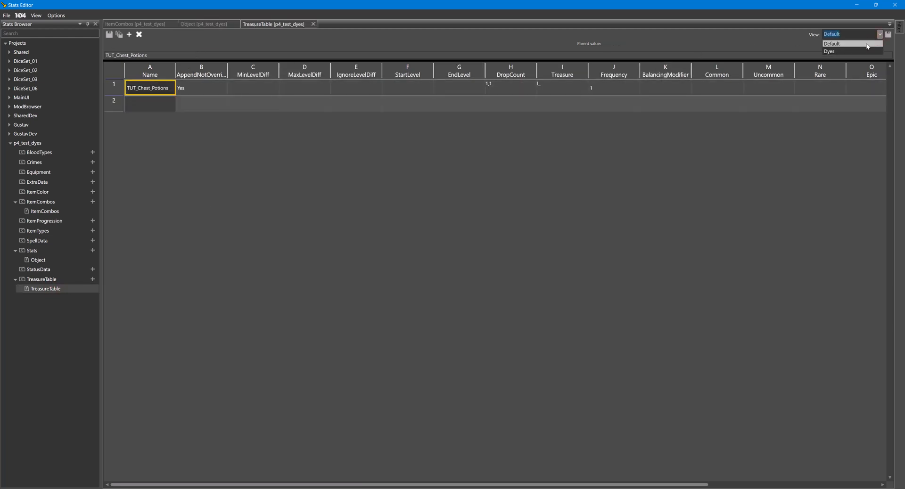
pyautogui.click(856, 35)
pyautogui.click(838, 34)
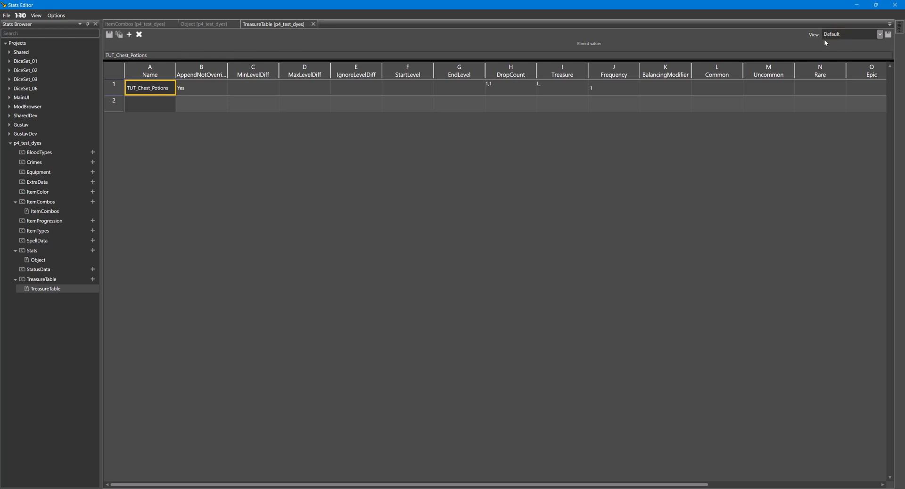
pyautogui.write('01')
# Compare the Dyes and Default01 column views of the TreasureTable, finishing with the Default view selected.
pyautogui.click(880, 34)
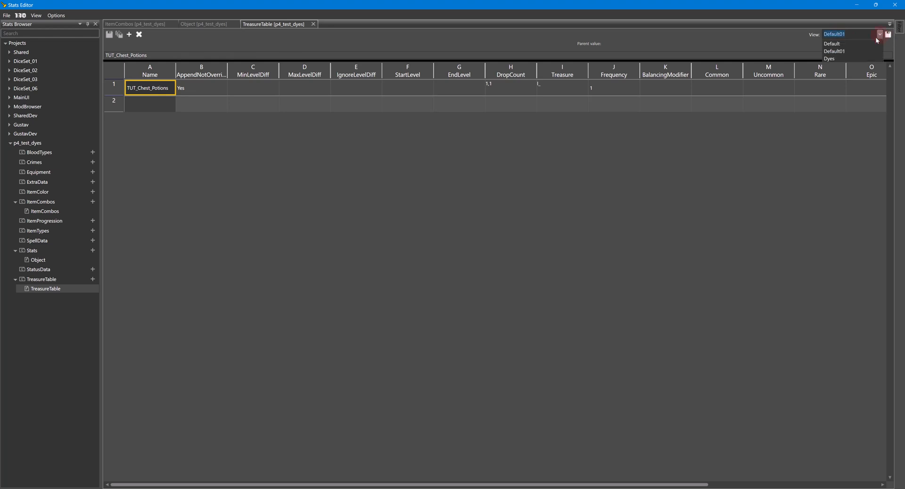
pyautogui.click(831, 59)
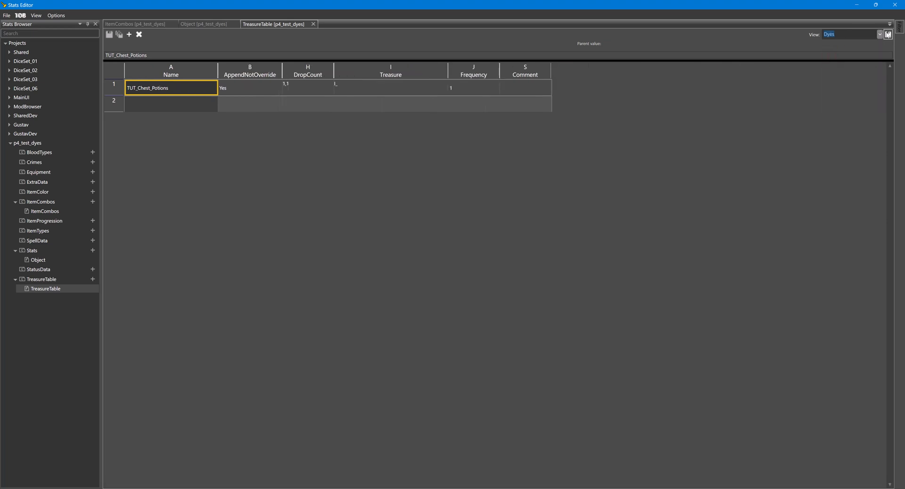
pyautogui.click(879, 33)
pyautogui.click(855, 50)
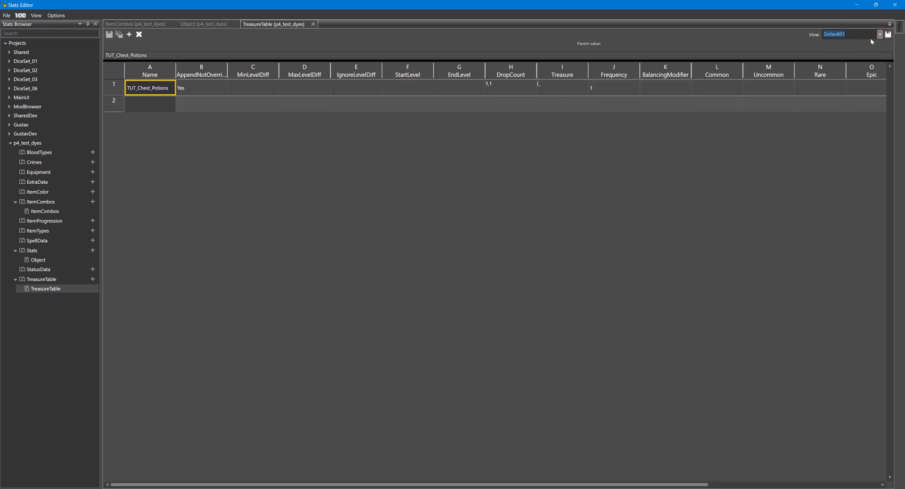
pyautogui.click(878, 35)
pyautogui.click(872, 59)
pyautogui.click(877, 35)
pyautogui.click(858, 43)
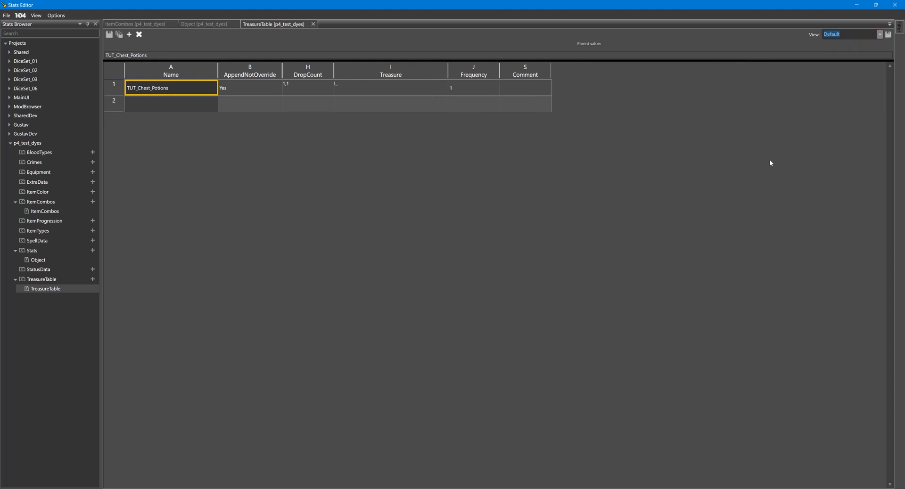
# Save the Object table's default column view under the name Default01 and switch the table to the Dyes view.
pyautogui.click(211, 25)
pyautogui.click(864, 37)
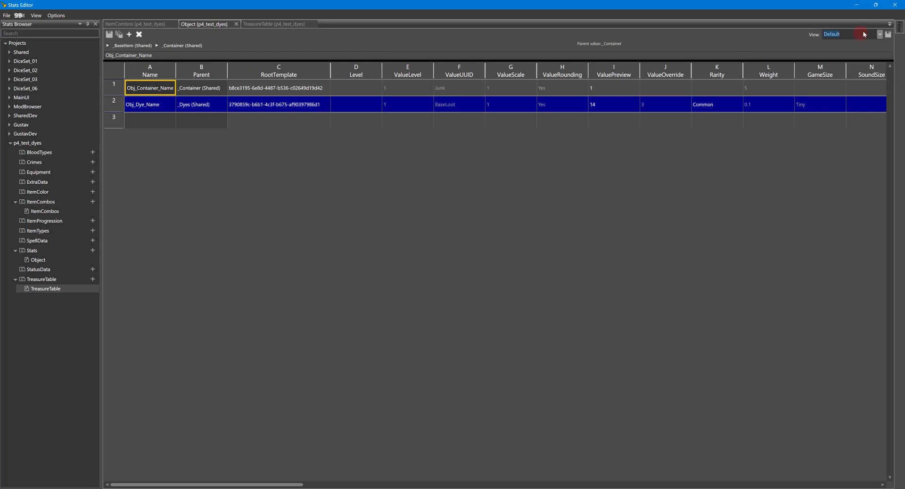
pyautogui.click(846, 34)
pyautogui.write('01')
pyautogui.click(880, 35)
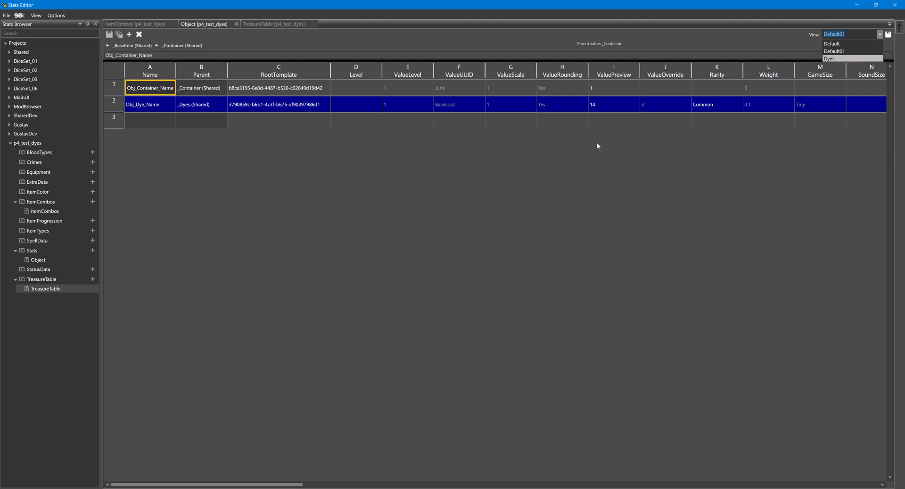
pyautogui.click(834, 58)
# Show the ValueUUID column in the Object table's Dyes view and check its entries for the container and dye rows.
pyautogui.rightClick(442, 78)
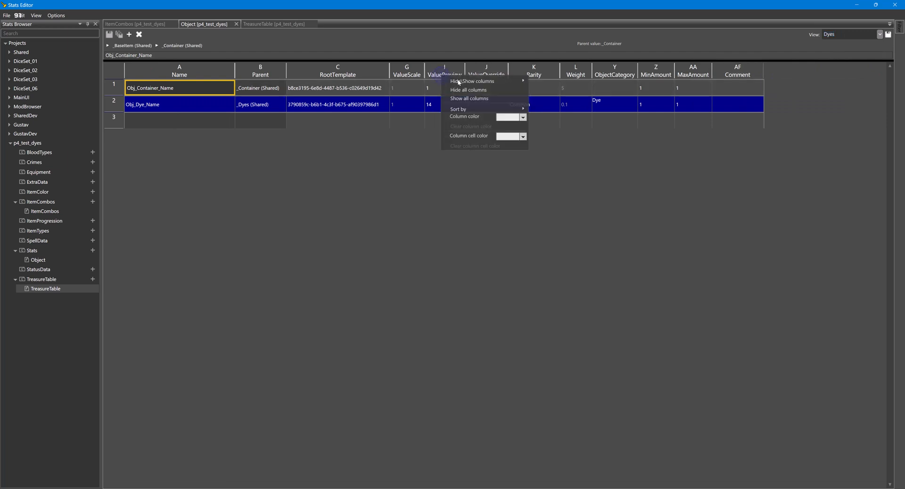
pyautogui.moveTo(492, 82)
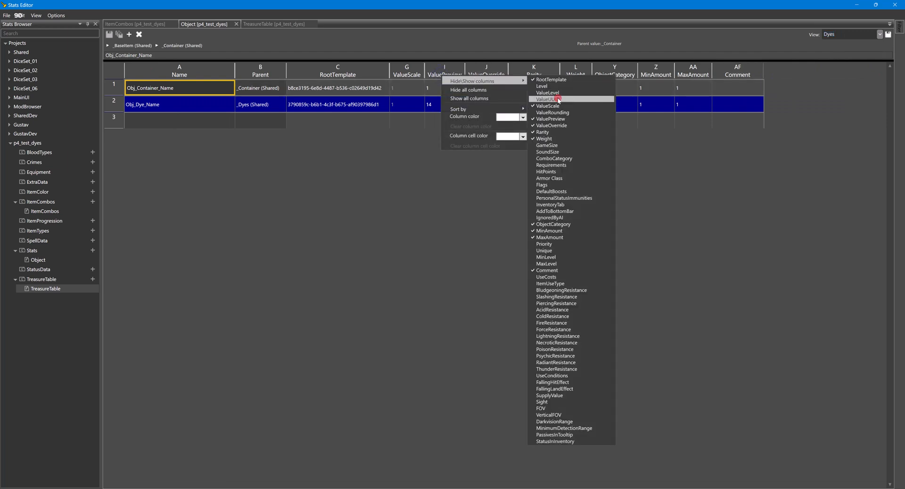
pyautogui.click(548, 99)
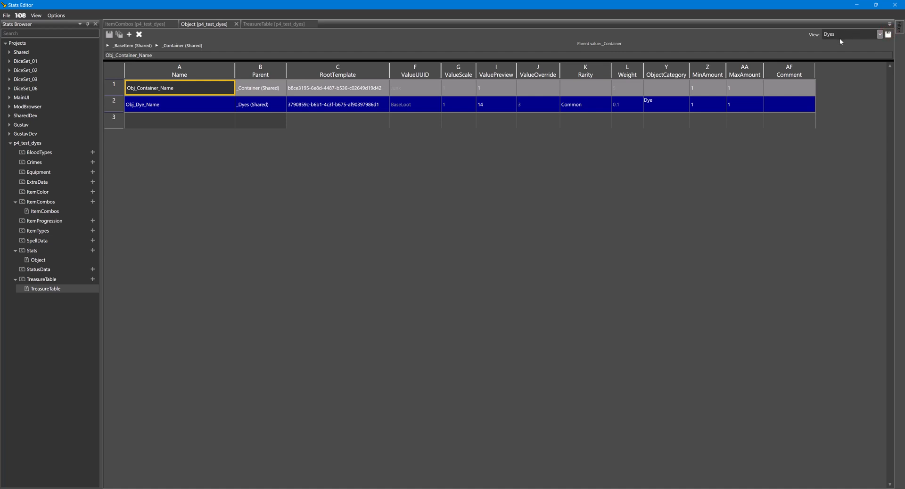
pyautogui.click(429, 90)
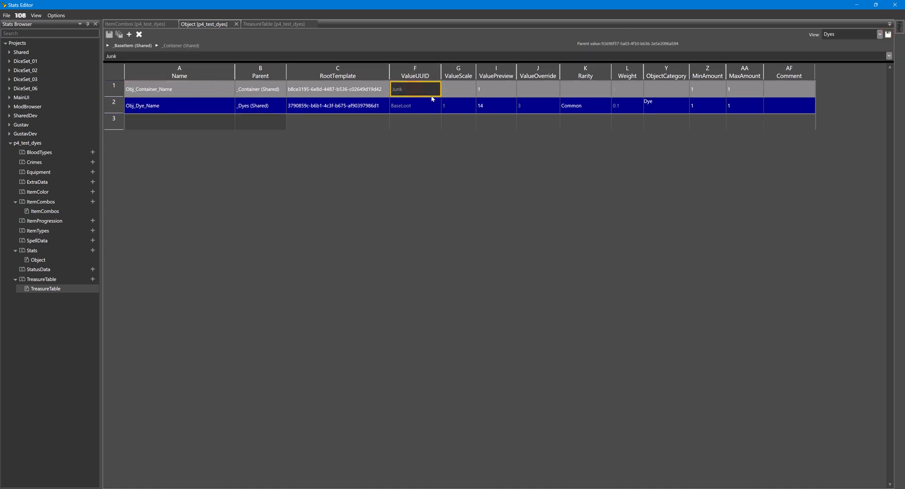
pyautogui.click(433, 104)
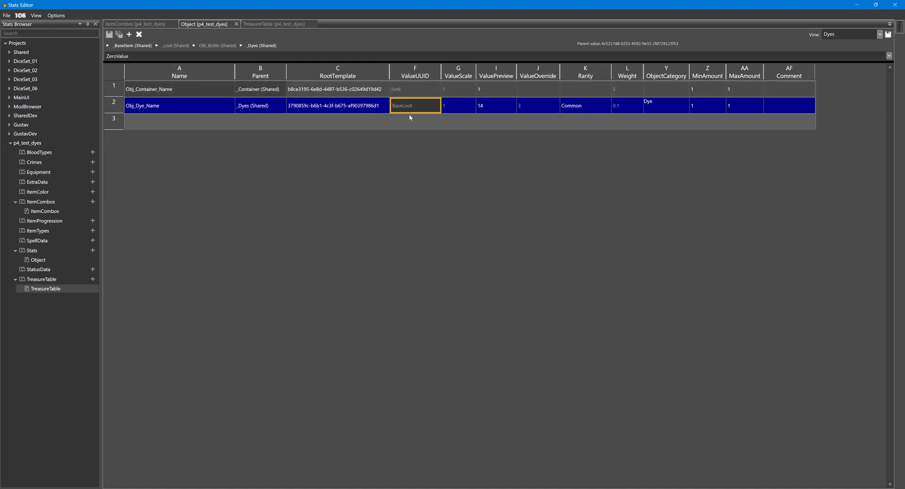
# Save the ItemCombos table's default column view as Default01 and switch the table to the Dyes view.
pyautogui.click(127, 25)
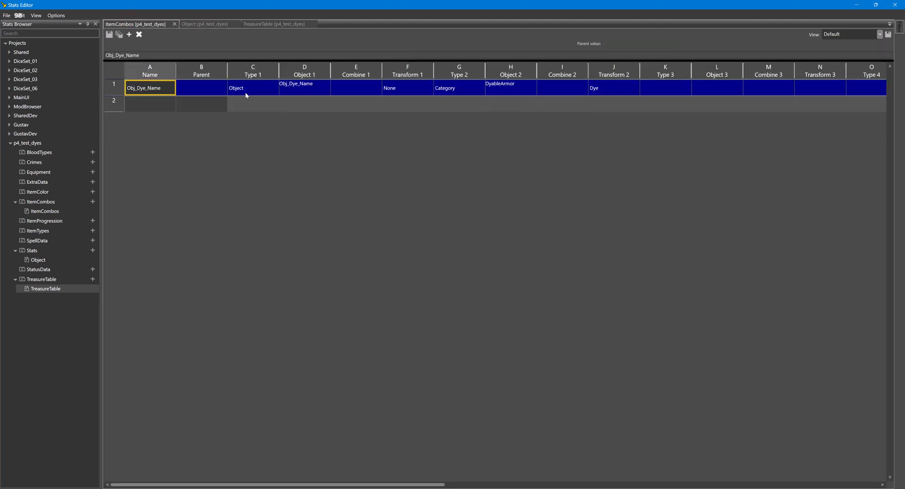
pyautogui.click(851, 35)
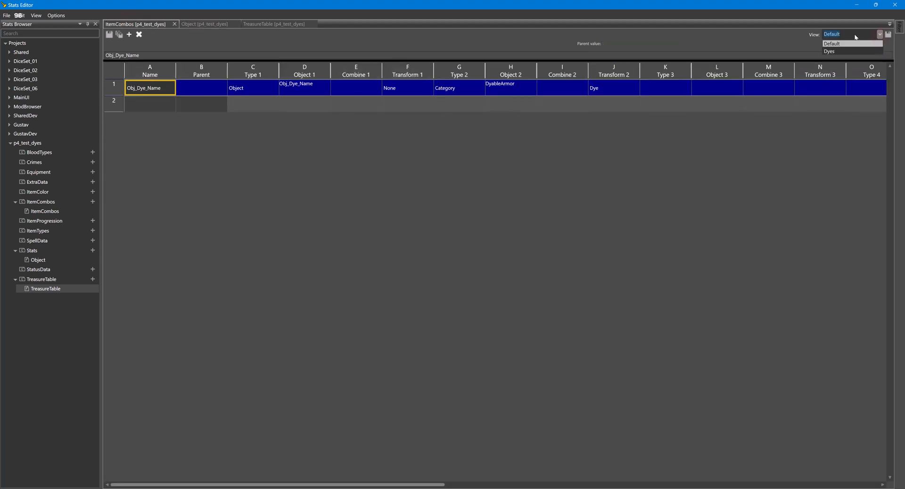
pyautogui.press('End')
pyautogui.write('01')
pyautogui.click(888, 35)
pyautogui.click(879, 34)
pyautogui.click(850, 58)
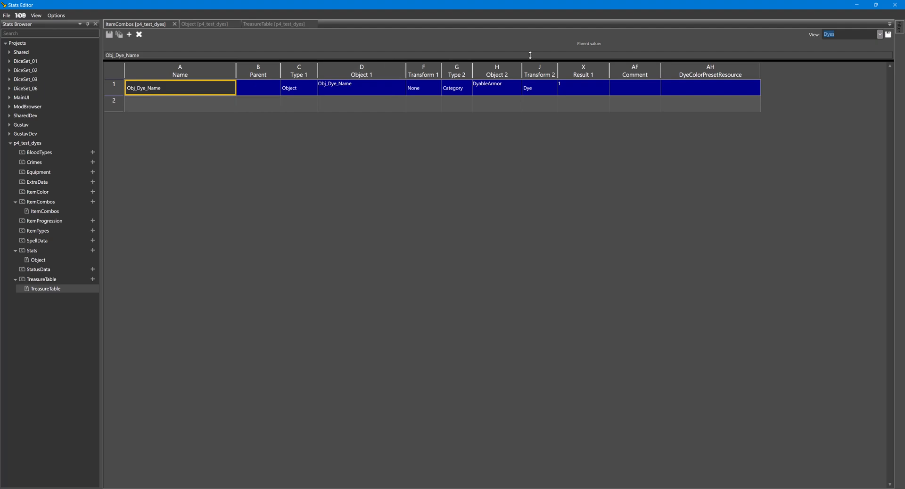
# Return to the main toolkit window and list the DYE_Colors resources under Shared, Assets, Characters in the Resource Manager.
pyautogui.click(857, 6)
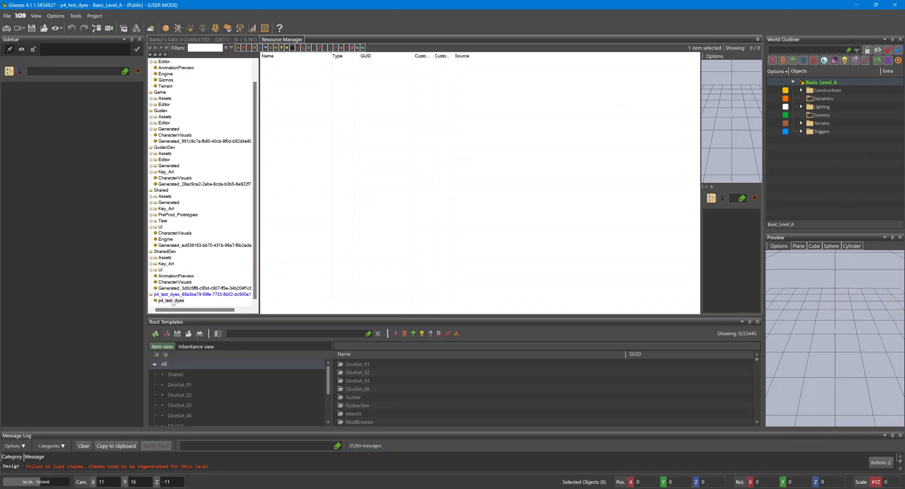
pyautogui.click(166, 198)
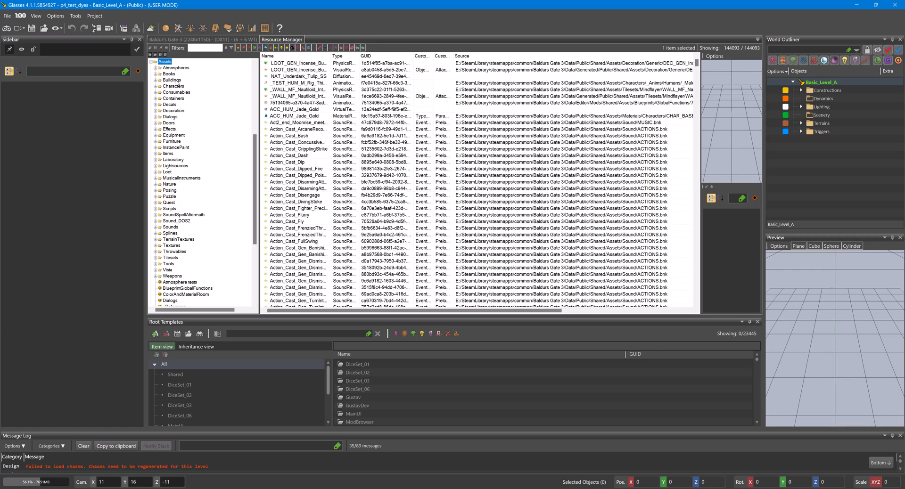
pyautogui.click(179, 87)
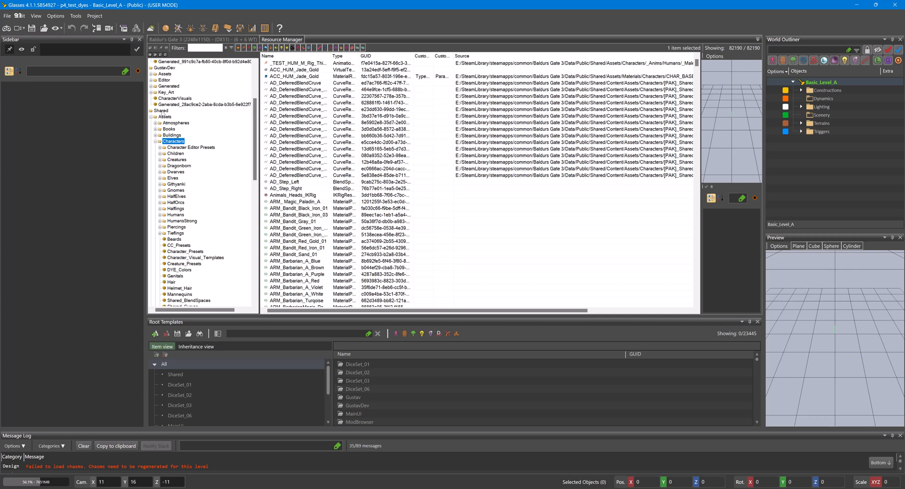
pyautogui.scroll(-5, 174, 145)
pyautogui.click(182, 179)
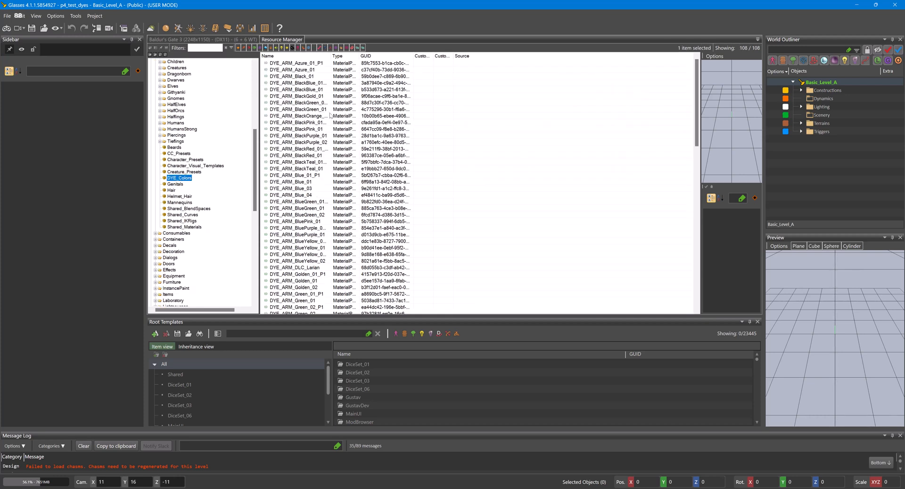
# Examine the colour parameters of the DYE_ARM_BlackTeal_01_P1 and DYE_ARM_BlackPurple_02 material presets, closing each one after viewing.
pyautogui.doubleClick(306, 162)
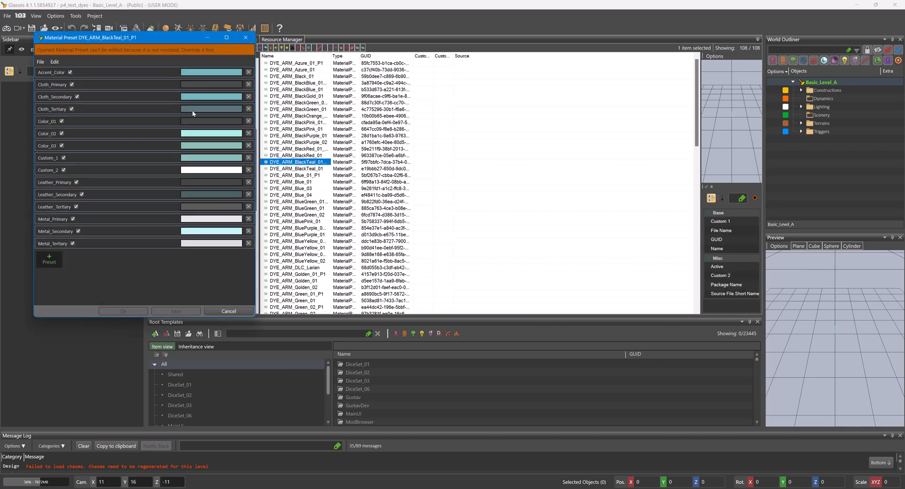
pyautogui.click(245, 37)
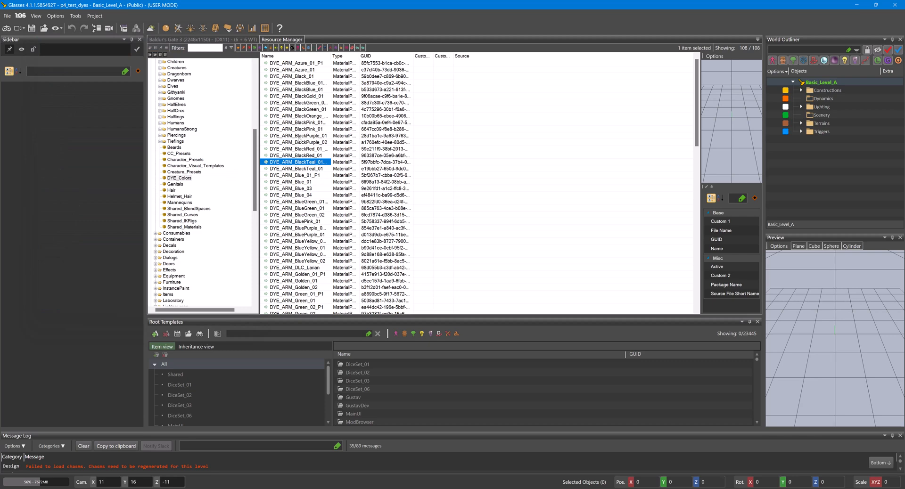
pyautogui.doubleClick(292, 142)
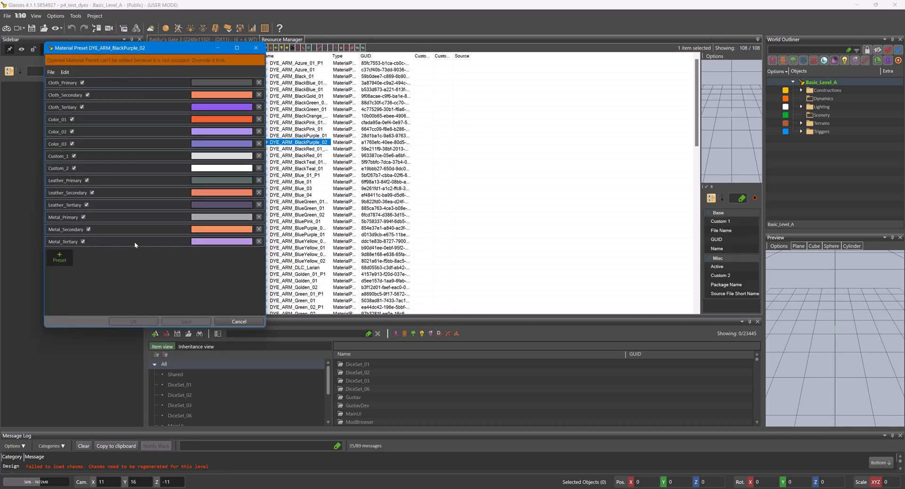
pyautogui.click(255, 48)
pyautogui.doubleClick(302, 162)
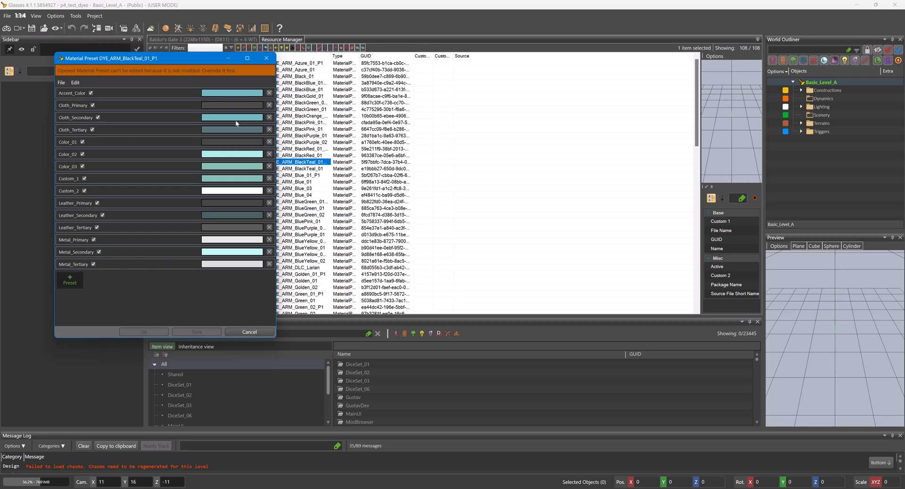
pyautogui.click(266, 58)
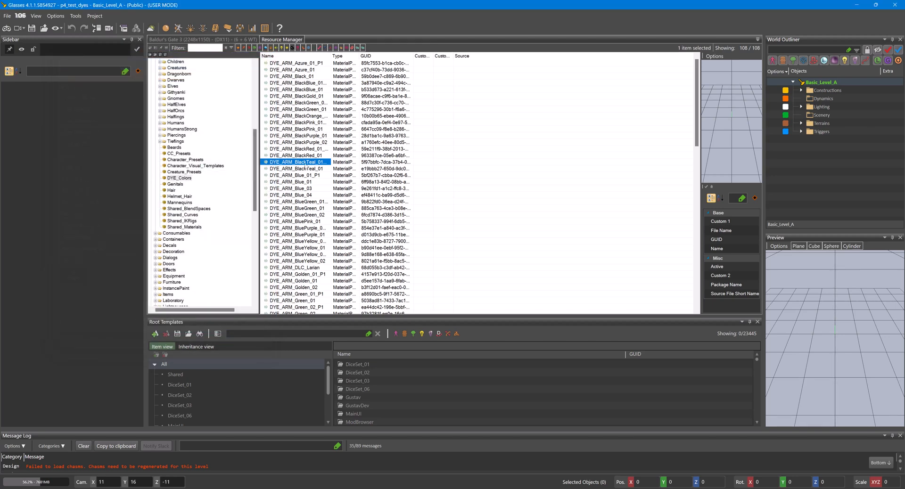
# Create a new material preset from the DYE_ARM_BlackOrange preset in the p4_test_dyes package, named DYE_P4_Black_01.
pyautogui.rightClick(300, 115)
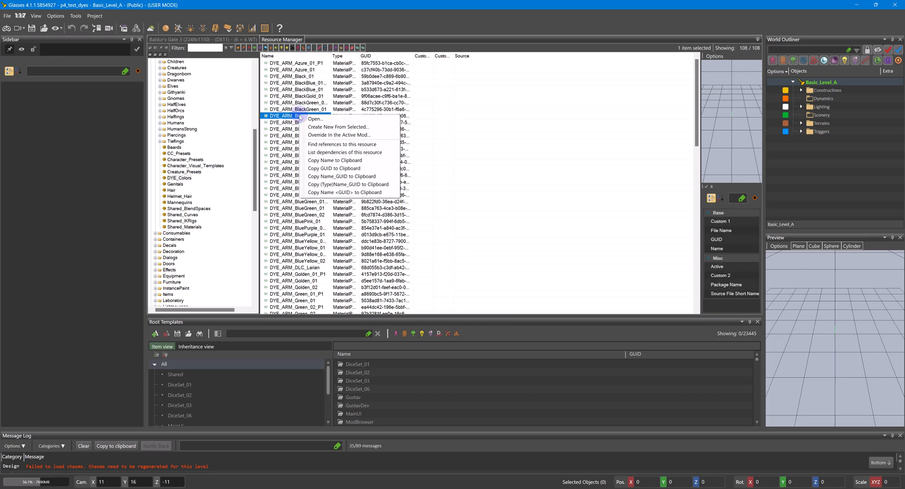
pyautogui.click(337, 127)
pyautogui.moveTo(161, 116); pyautogui.dragTo(98, 109)
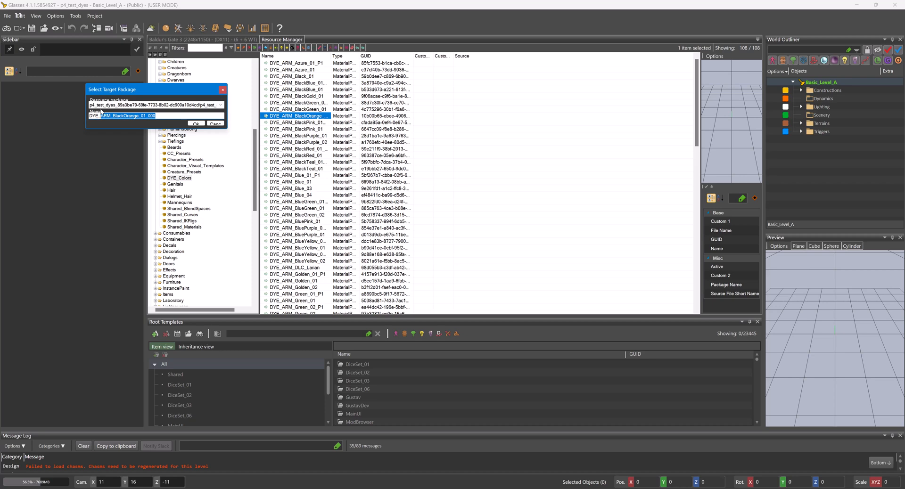
pyautogui.write('P4_')
pyautogui.write('Black')
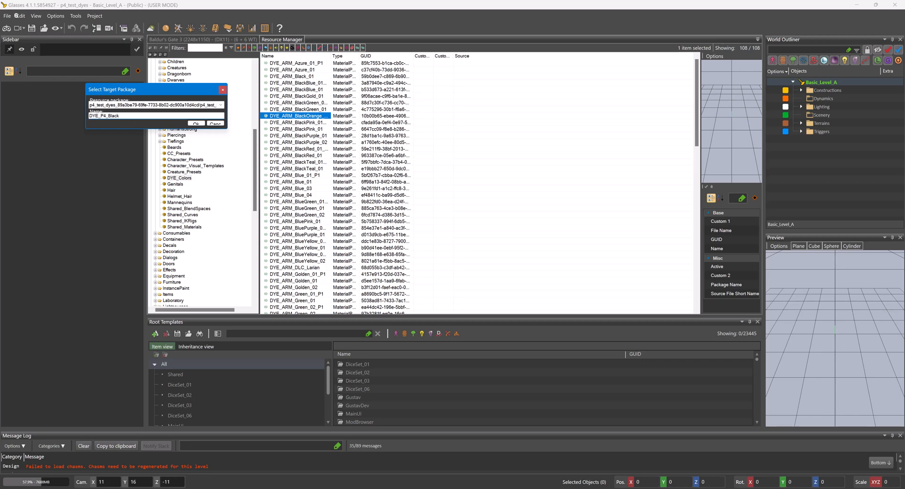
pyautogui.write('_01')
pyautogui.click(196, 124)
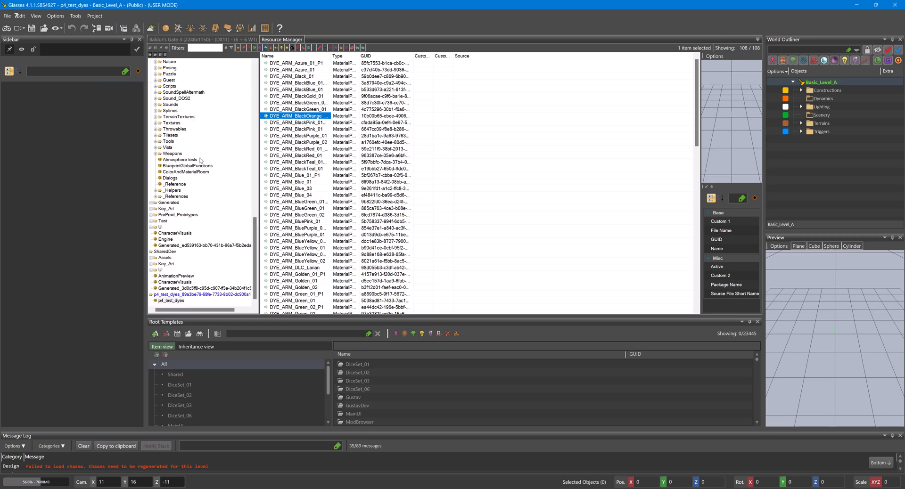
# Open DYE_P4_Black_01 from the p4_test_dyes package, add a Vector3 parameter named Accent_Color and save the preset.
pyautogui.click(184, 302)
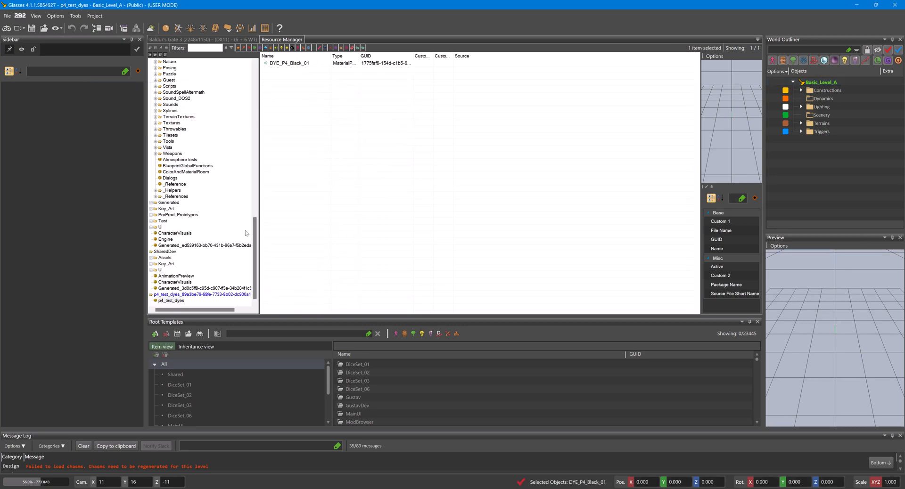
pyautogui.doubleClick(297, 64)
pyautogui.moveTo(176, 50); pyautogui.dragTo(434, 58)
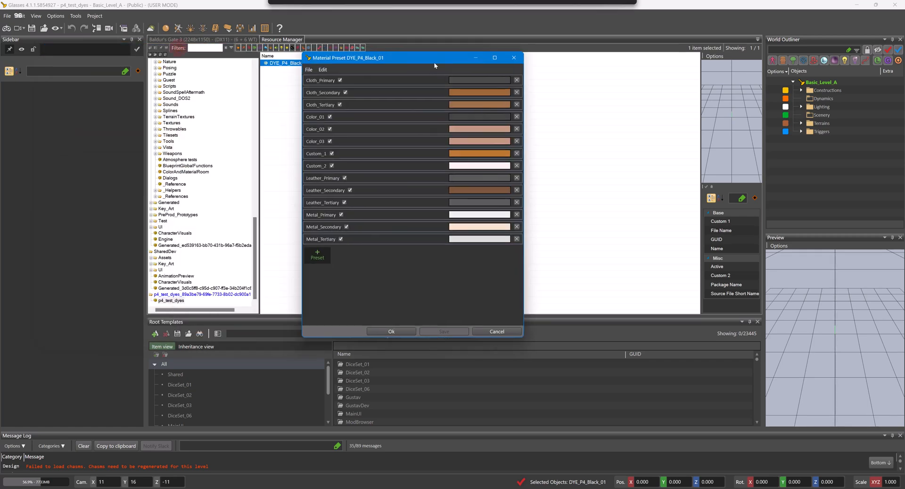
pyautogui.click(317, 254)
pyautogui.click(336, 268)
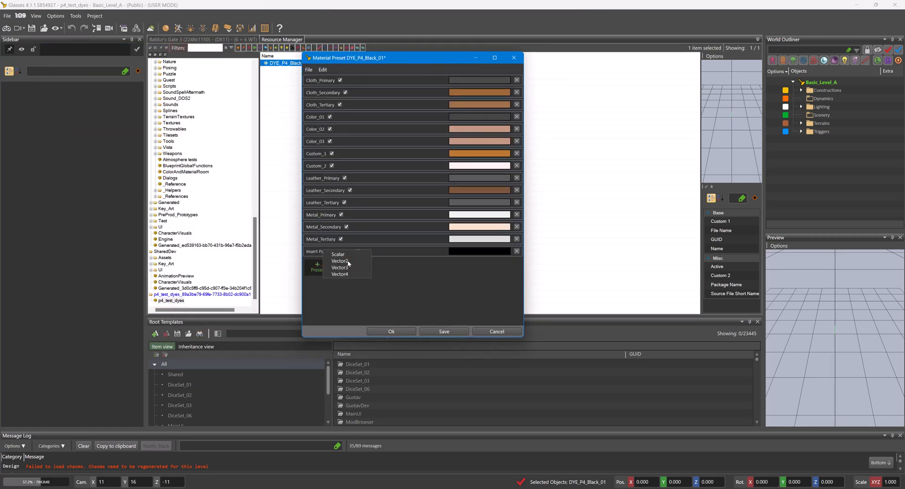
pyautogui.click(444, 331)
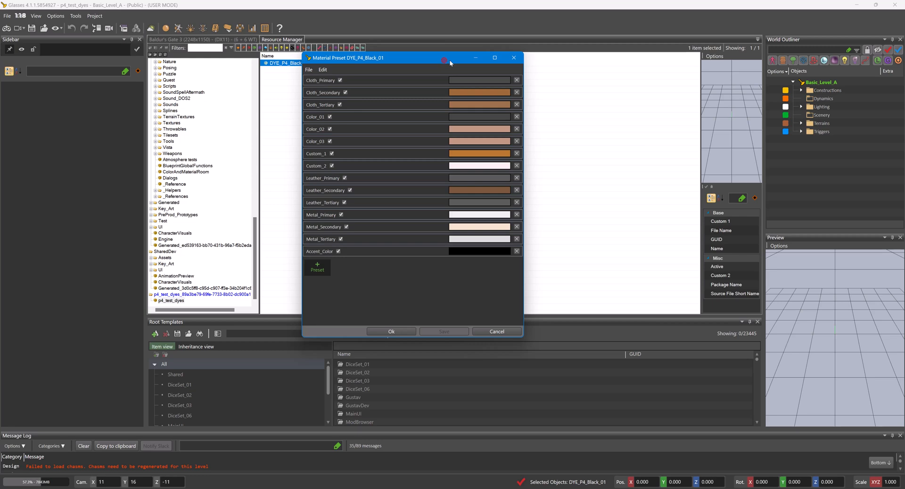
# Compare the parameter names of DYE_P4_Black_01 with those of the DYE_ARM_BlackTeal_01_P1 preset in DYE_Colors.
pyautogui.moveTo(443, 58); pyautogui.dragTo(691, 81)
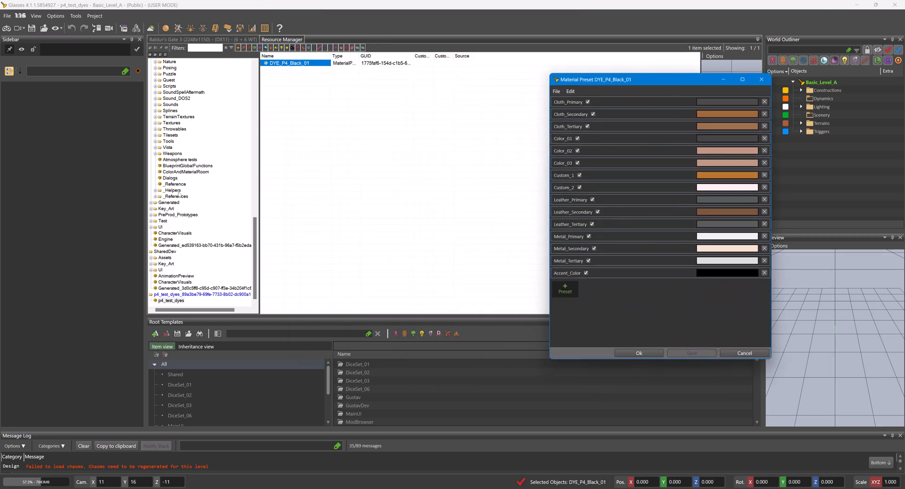
pyautogui.scroll(10, 184, 172)
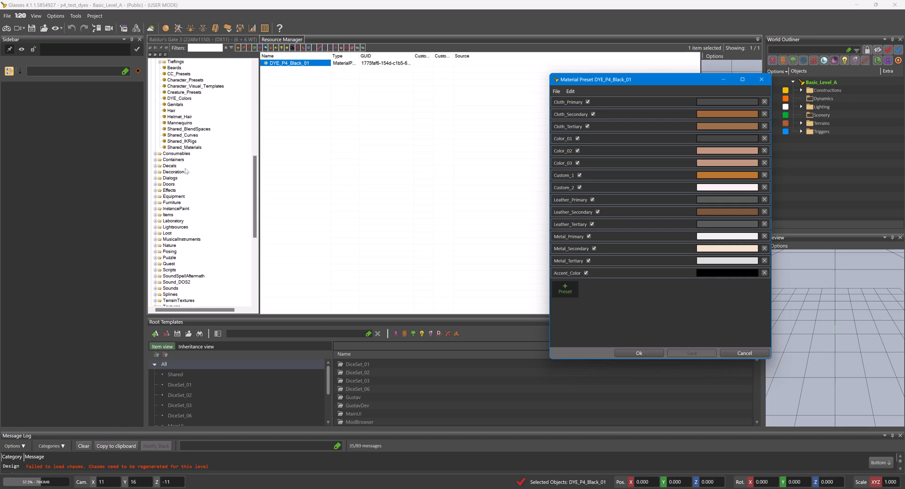
pyautogui.scroll(2, 186, 171)
pyautogui.click(187, 135)
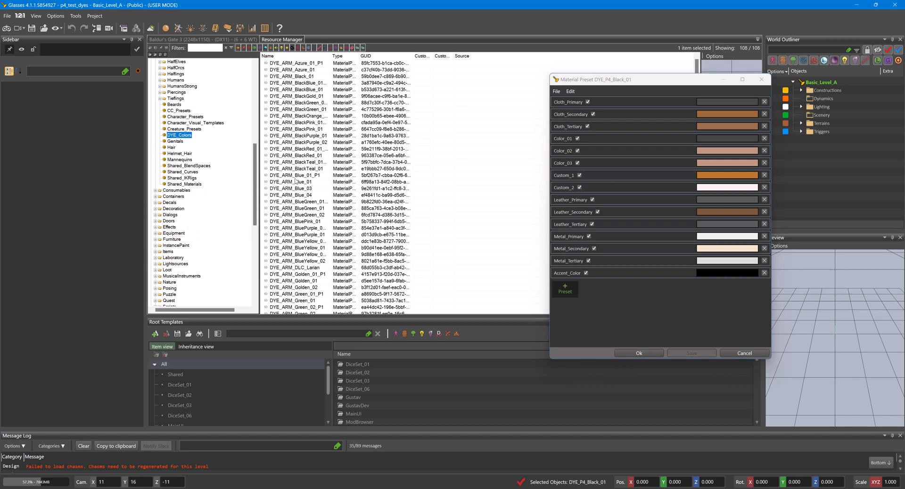
pyautogui.doubleClick(302, 161)
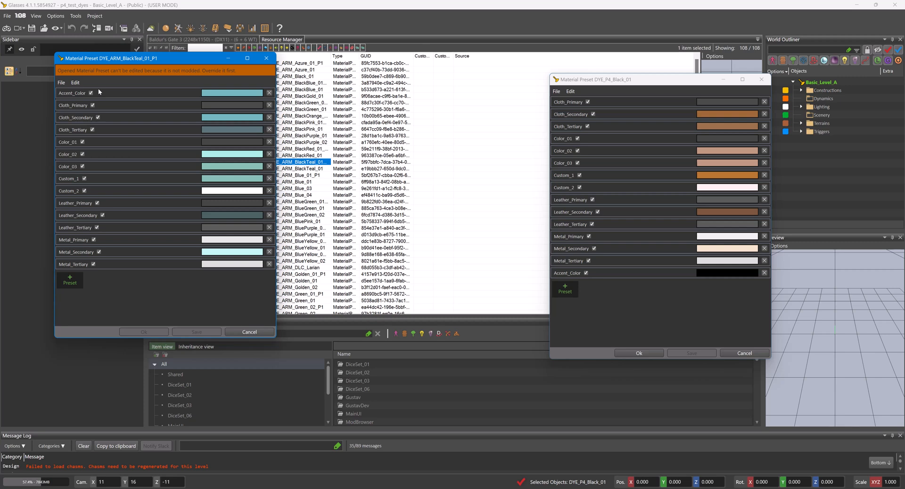
pyautogui.click(266, 58)
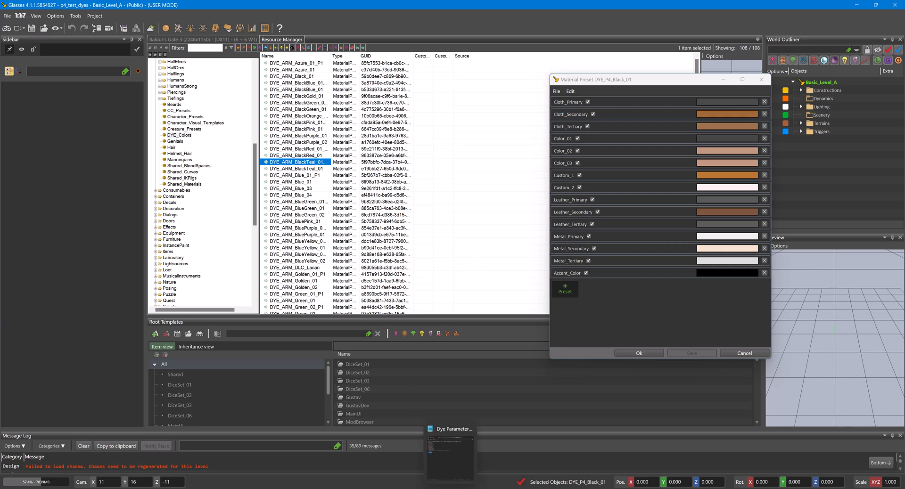
# Copy the name GlowColor from Dye Parameters.txt in Notepad and add it as a Vector3 parameter to DYE_P4_Black_01.
pyautogui.click(451, 488)
pyautogui.moveTo(751, 52); pyautogui.dragTo(657, 46)
pyautogui.click(468, 100)
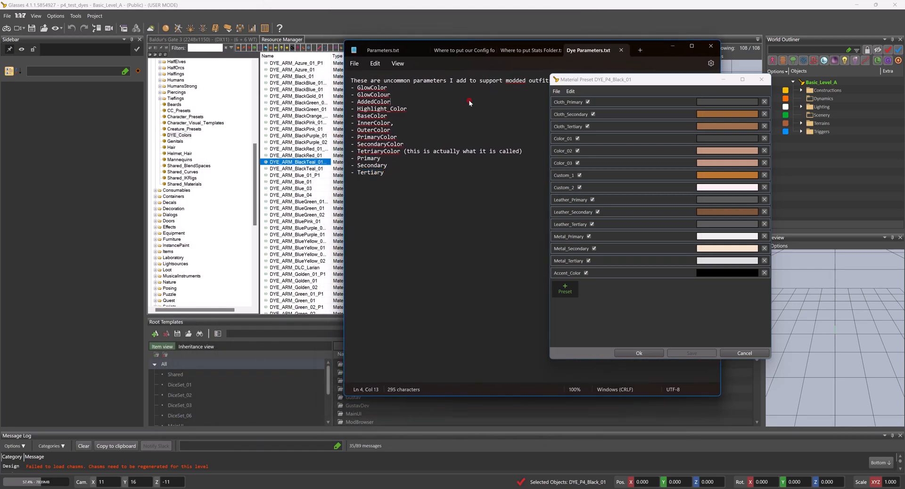
pyautogui.moveTo(388, 88); pyautogui.dragTo(358, 88)
pyautogui.hotkey('ctrl', 'c')
pyautogui.click(564, 289)
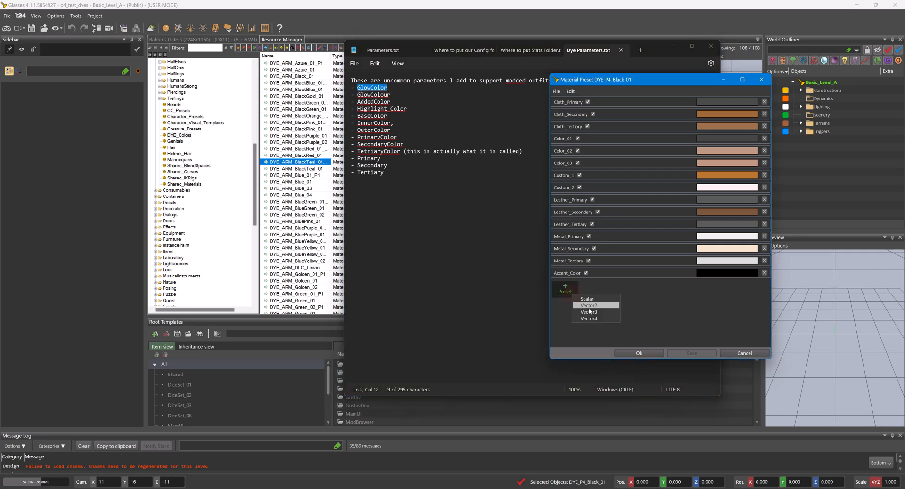
pyautogui.doubleClick(580, 286)
pyautogui.hotkey('ctrl', 'v')
# Copy the name GlowColour from Dye Parameters.txt and add it as a Vector3 parameter to DYE_P4_Black_01.
pyautogui.moveTo(396, 95); pyautogui.dragTo(354, 95)
pyautogui.hotkey('ctrl', 'c')
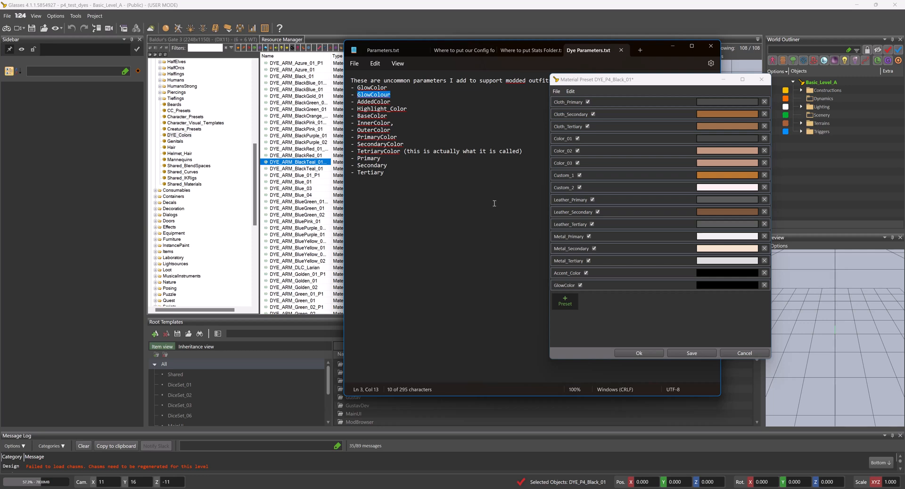
pyautogui.click(565, 302)
pyautogui.click(601, 313)
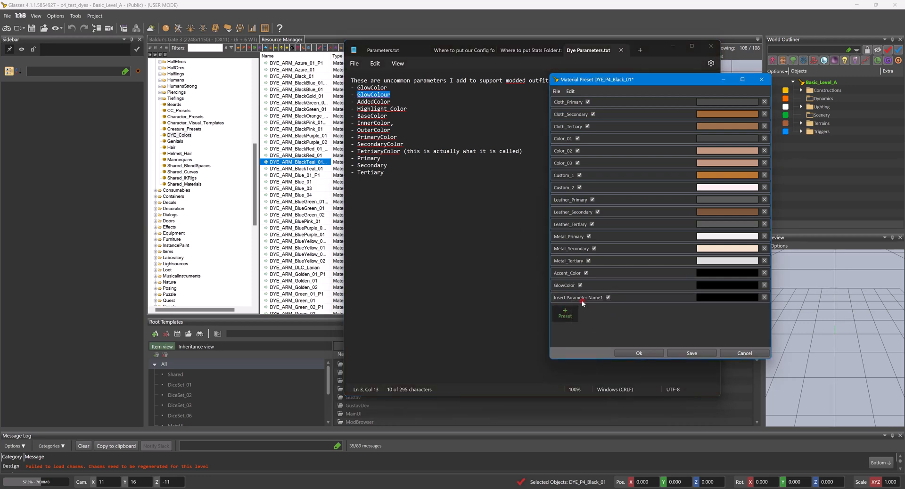
pyautogui.doubleClick(581, 297)
pyautogui.hotkey('ctrl', 'v')
pyautogui.moveTo(408, 176); pyautogui.dragTo(346, 107)
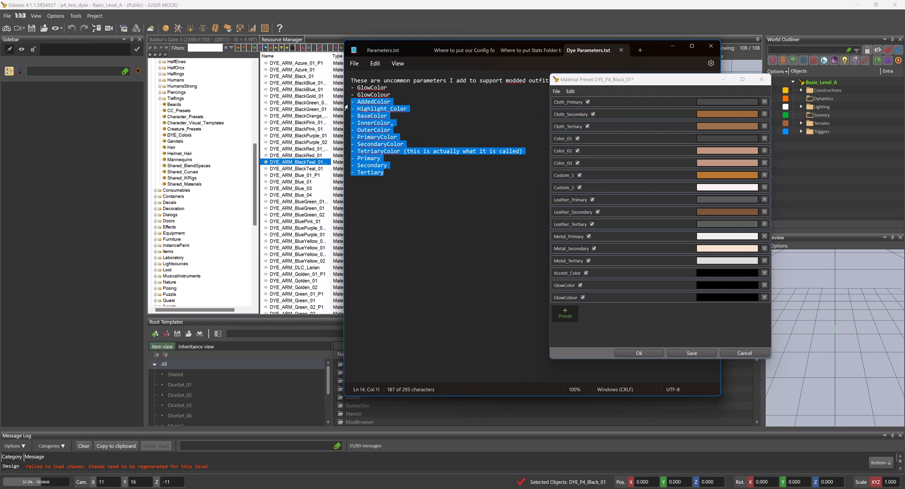
pyautogui.click(428, 119)
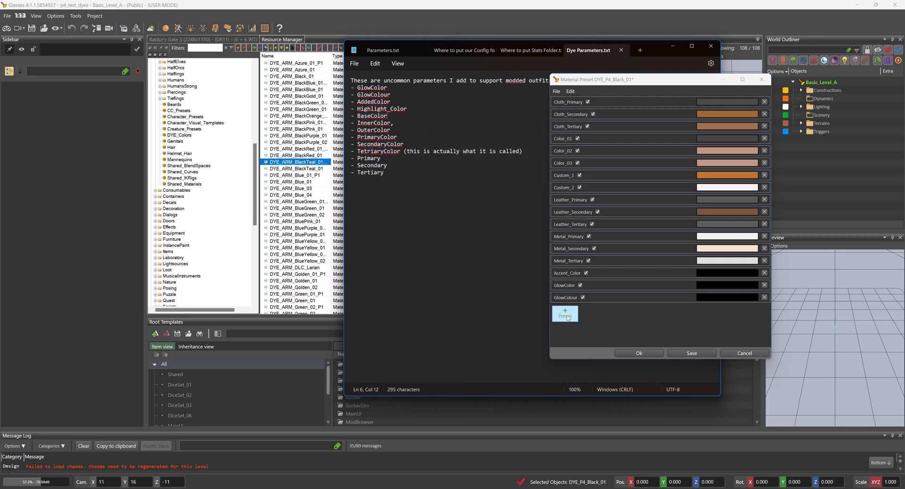
pyautogui.click(567, 314)
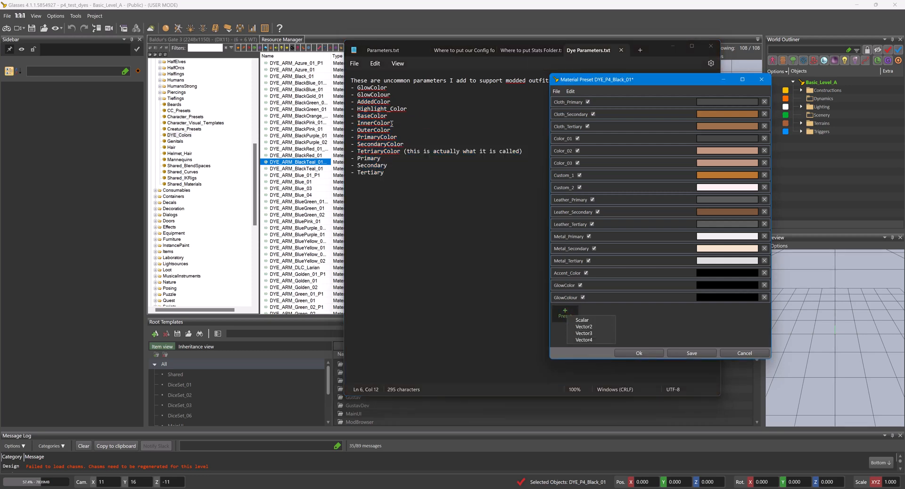
pyautogui.moveTo(440, 206); pyautogui.dragTo(350, 88)
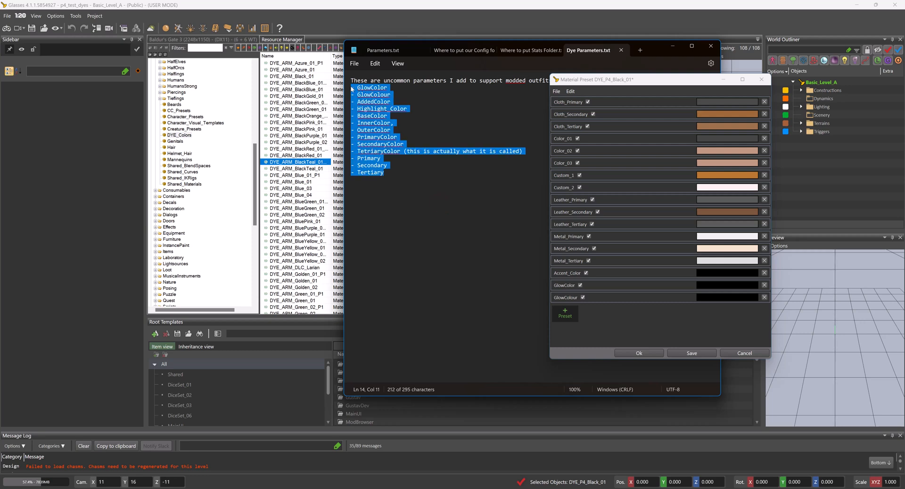
pyautogui.click(442, 168)
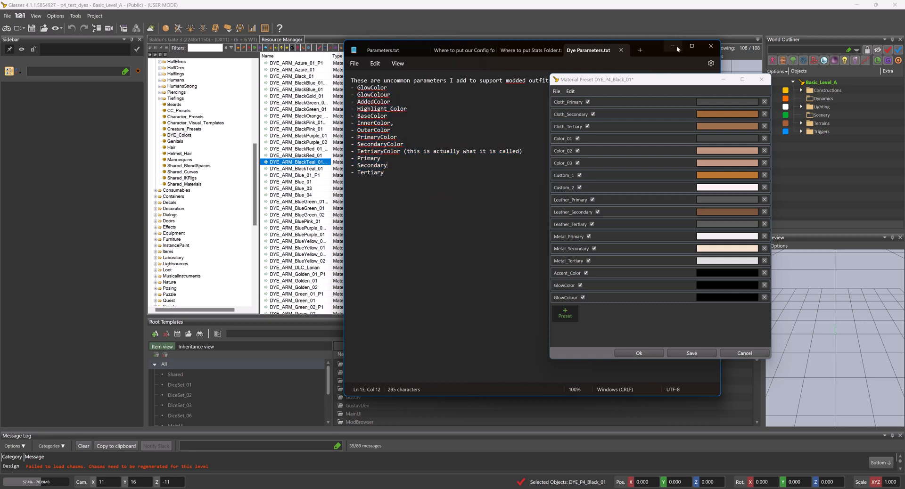
# Copy the parameter name Accent_Color from the preset into Dye Parameters.txt as the first "- Accent_Color" list entry.
pyautogui.doubleClick(580, 275)
pyautogui.hotkey('ctrl', 'c')
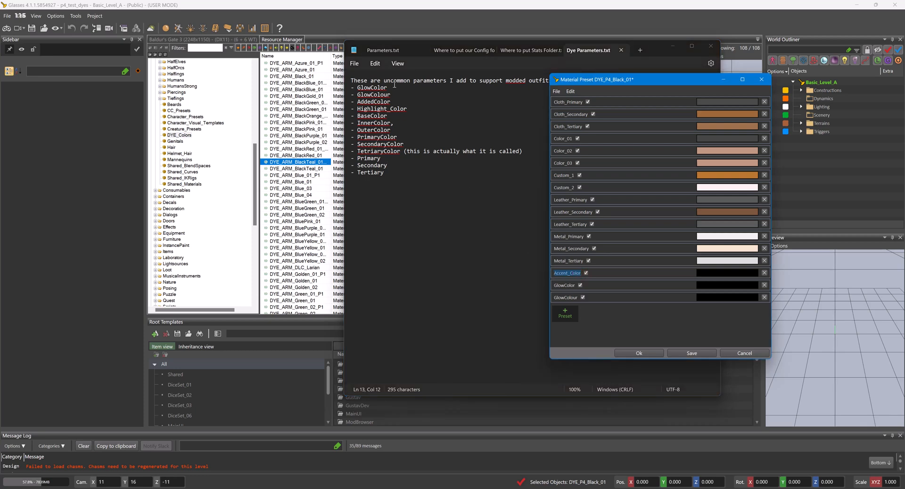
pyautogui.click(348, 87)
pyautogui.press('Left')
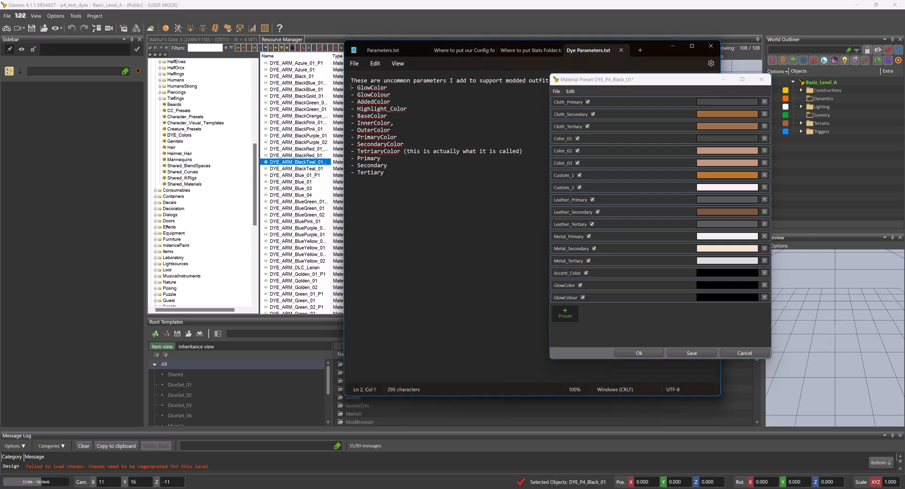
pyautogui.press('Return')
pyautogui.press('Up')
pyautogui.write('-')
pyautogui.hotkey('ctrl', 'v')
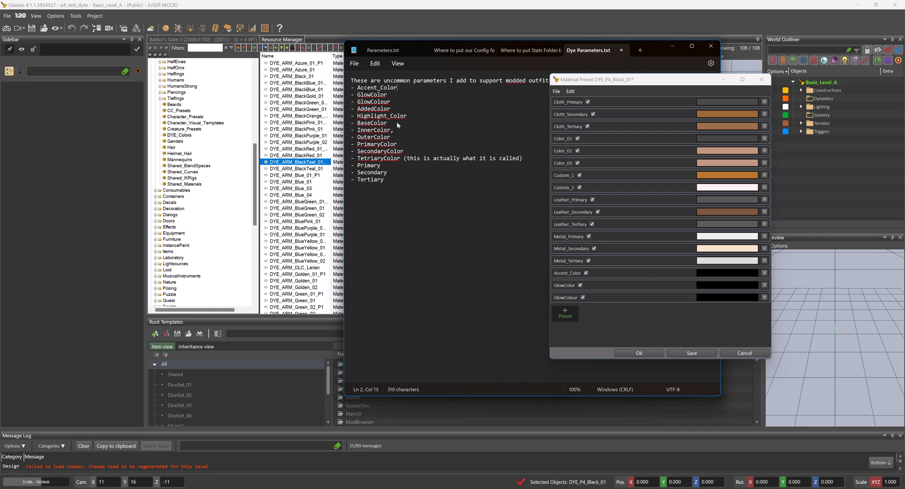
# Close the Dye Parameters.txt notes, then save the DYE_P4_Black_01 preset and minimise its window.
pyautogui.click(710, 46)
pyautogui.click(691, 353)
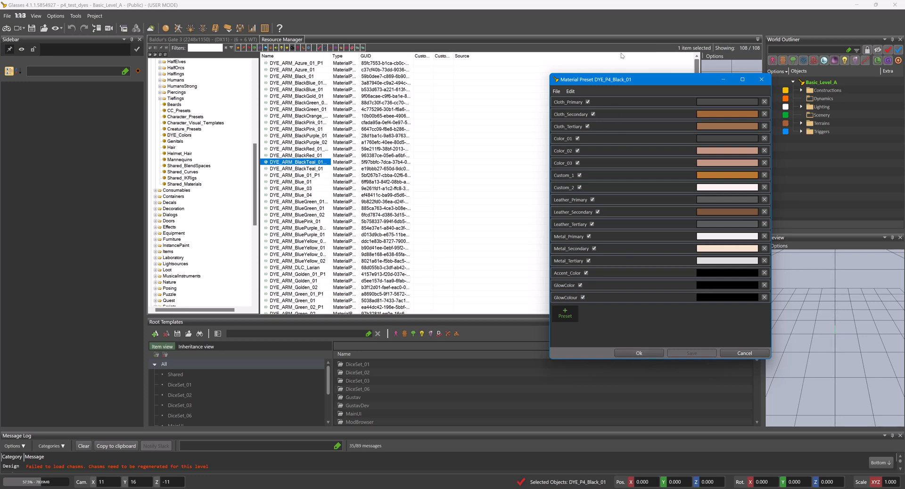
pyautogui.click(724, 80)
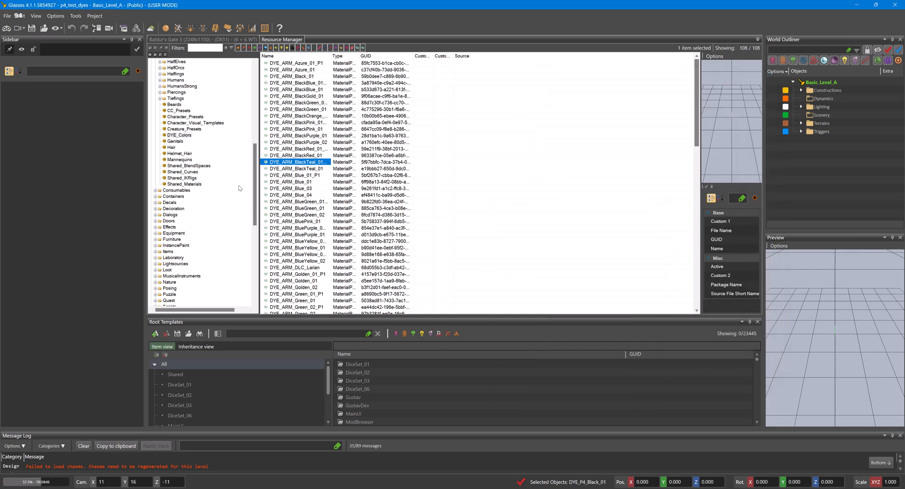
# Open the BASE_Tieflings_Male_000 character visual from the CharacterVisuals package under Gustav in the Character Editor.
pyautogui.scroll(3, 192, 233)
pyautogui.scroll(10, 191, 233)
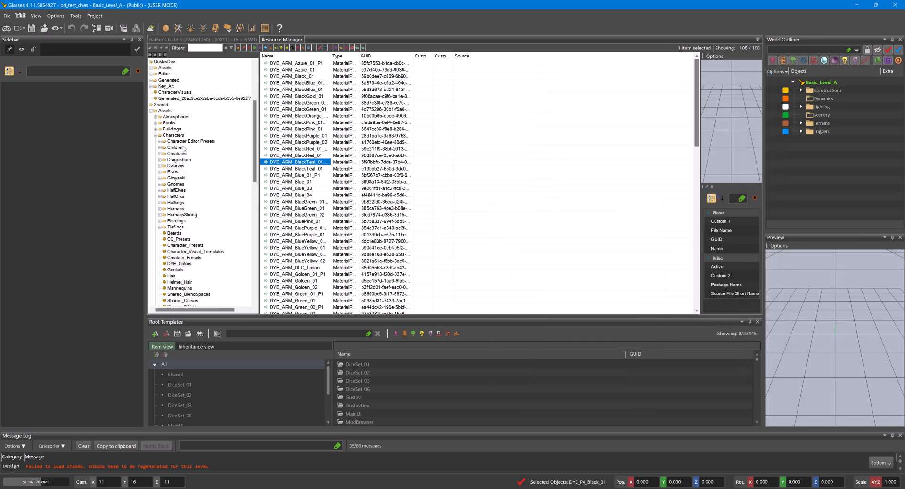
pyautogui.click(157, 61)
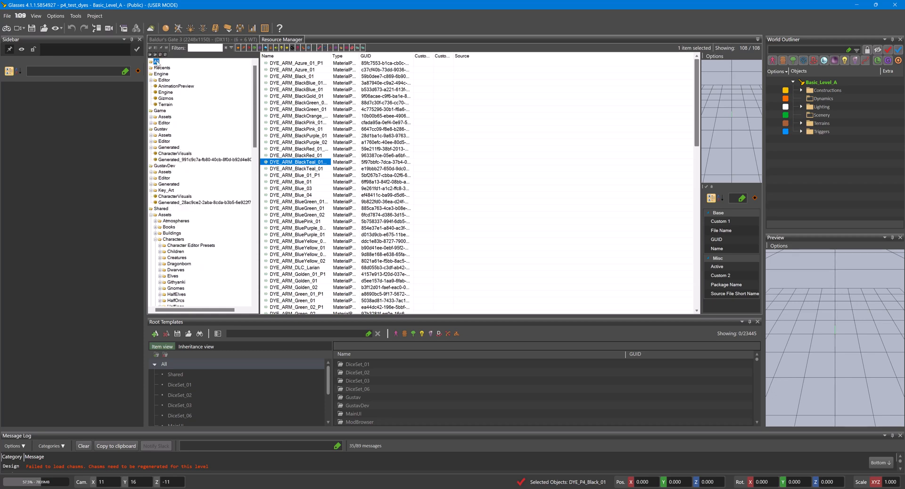
pyautogui.click(169, 153)
pyautogui.click(296, 136)
pyautogui.doubleClick(295, 136)
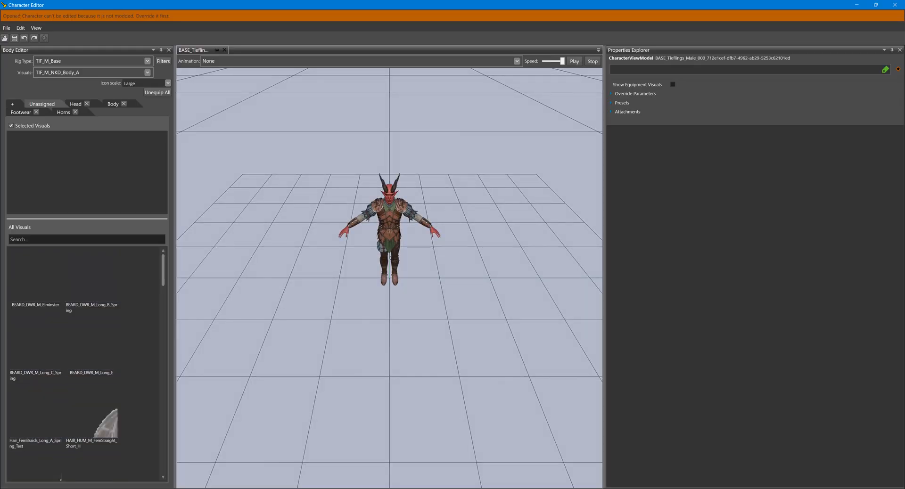
# Bring the DYE_P4_Black_01 material preset window in front of the Character Editor and place it beside the tiefling model.
pyautogui.moveTo(449, 488)
pyautogui.click(349, 458)
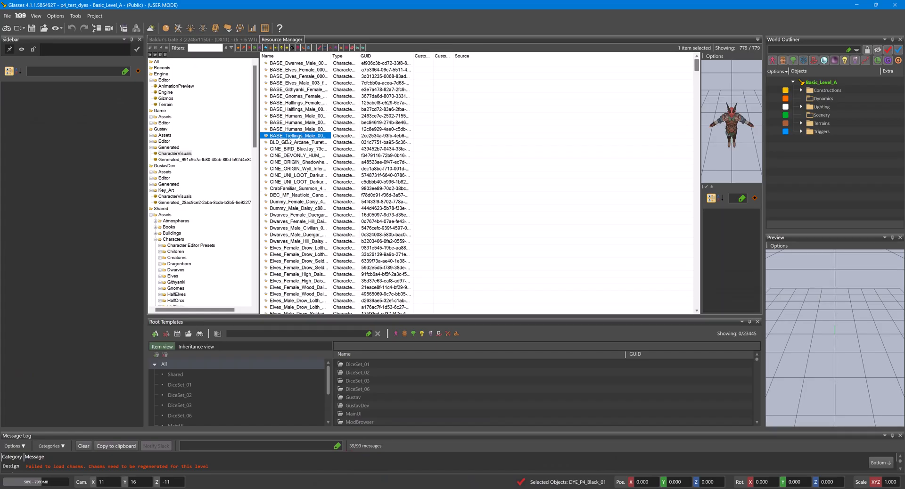
pyautogui.moveTo(331, 56)
pyautogui.mouseDown()
pyautogui.moveTo(355, 56)
pyautogui.moveTo(326, 56)
pyautogui.mouseUp()
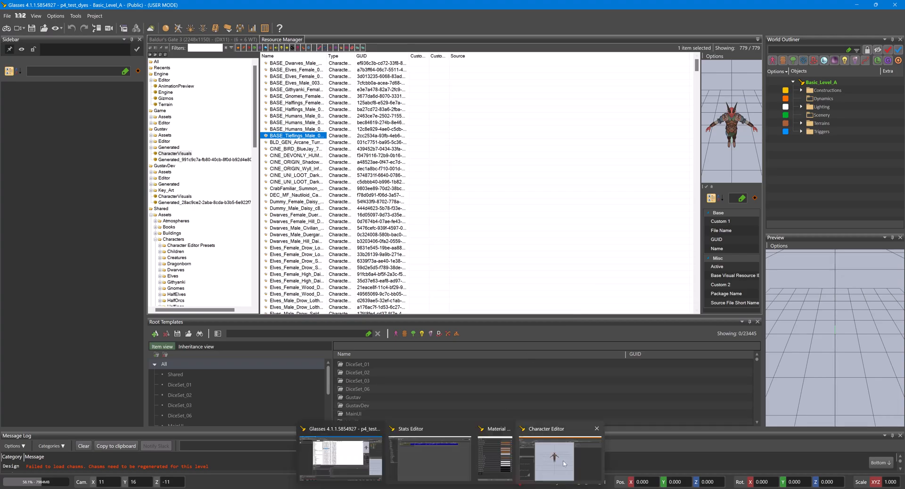
pyautogui.click(564, 463)
pyautogui.moveTo(485, 486)
pyautogui.click(485, 466)
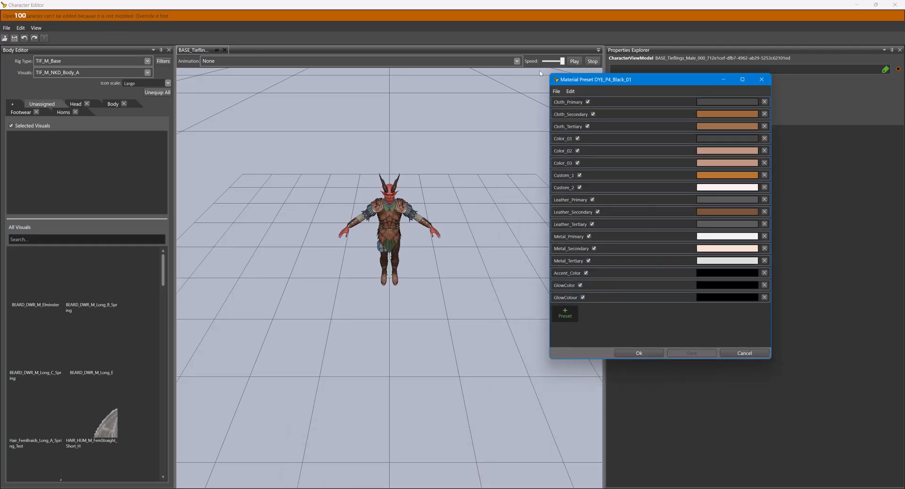
pyautogui.moveTo(622, 79); pyautogui.dragTo(134, 86)
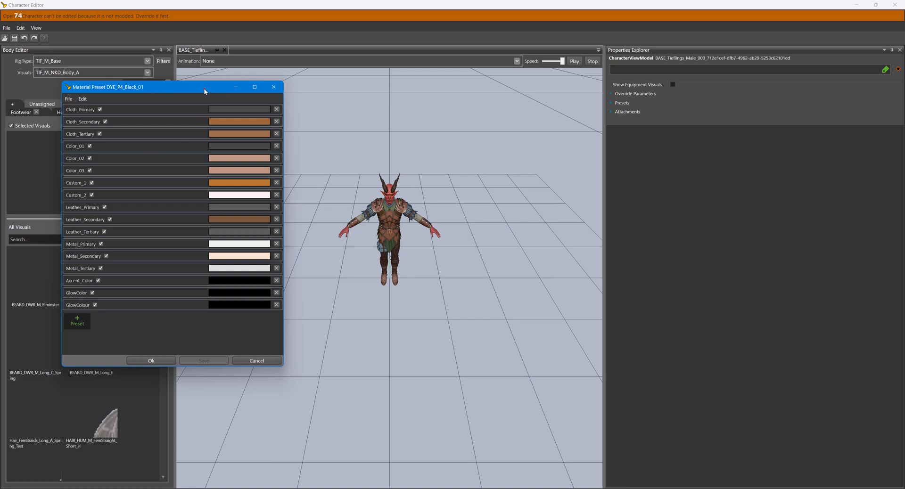
pyautogui.moveTo(203, 89); pyautogui.dragTo(218, 104)
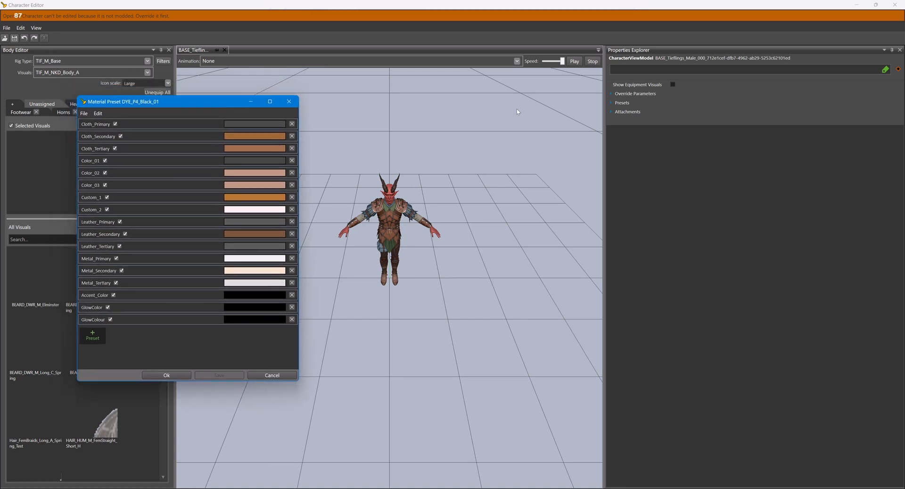
# Find DYE_P4_Black_01 by searching for p4 and load it as the character's 02 Colour preset.
pyautogui.click(611, 102)
pyautogui.doubleClick(624, 112)
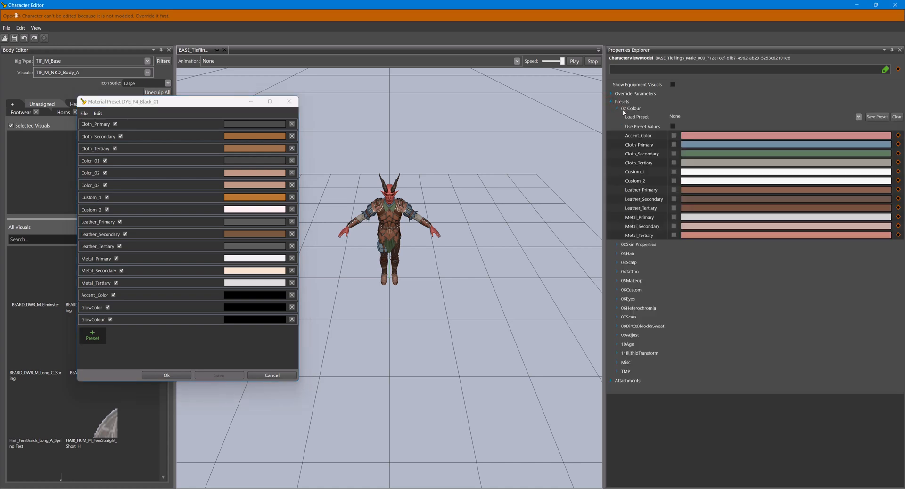
pyautogui.click(858, 116)
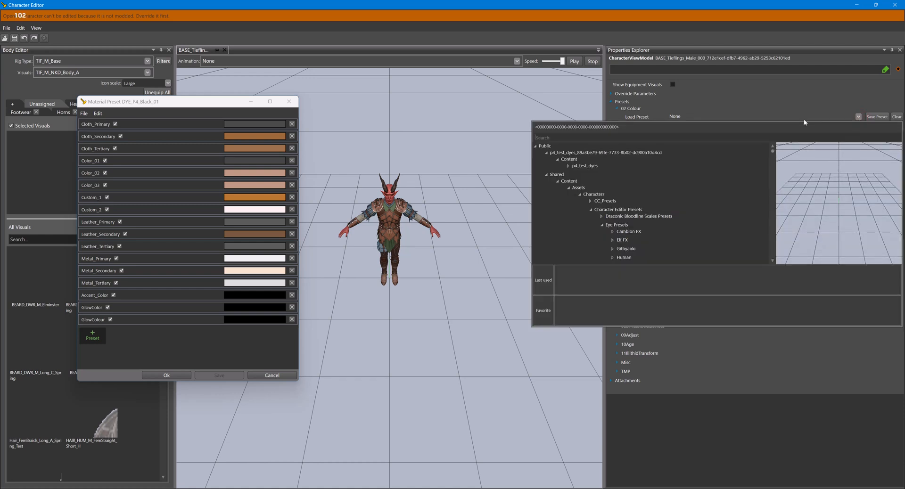
pyautogui.write('p4')
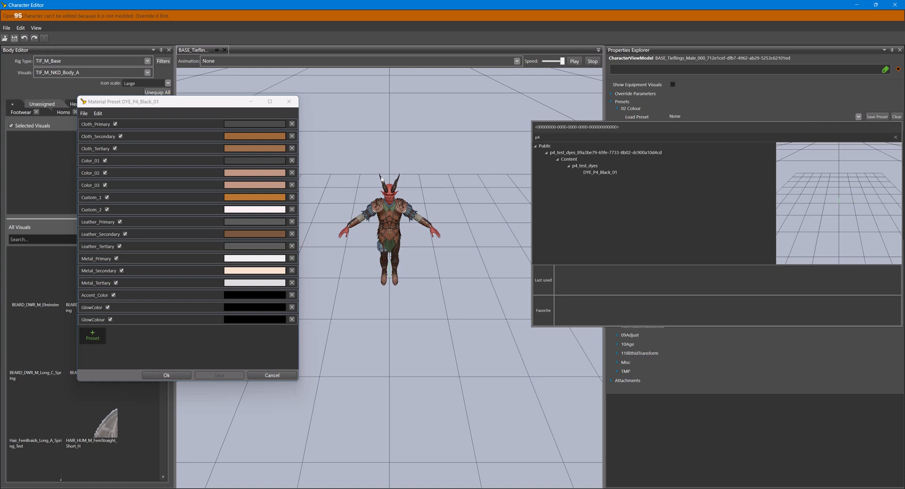
pyautogui.doubleClick(594, 172)
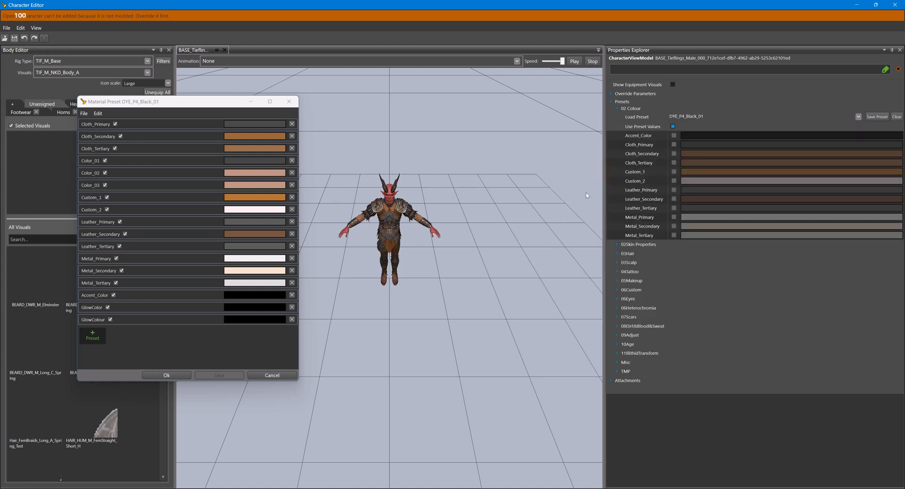
pyautogui.click(859, 118)
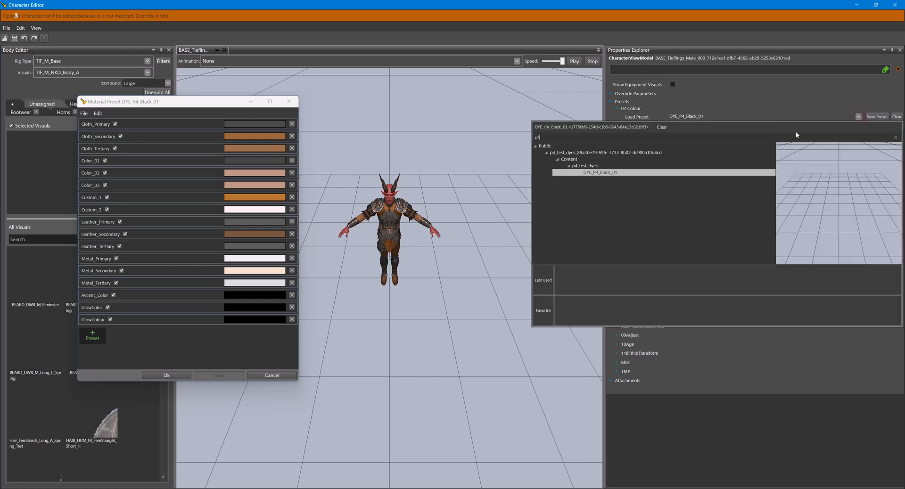
pyautogui.doubleClick(614, 172)
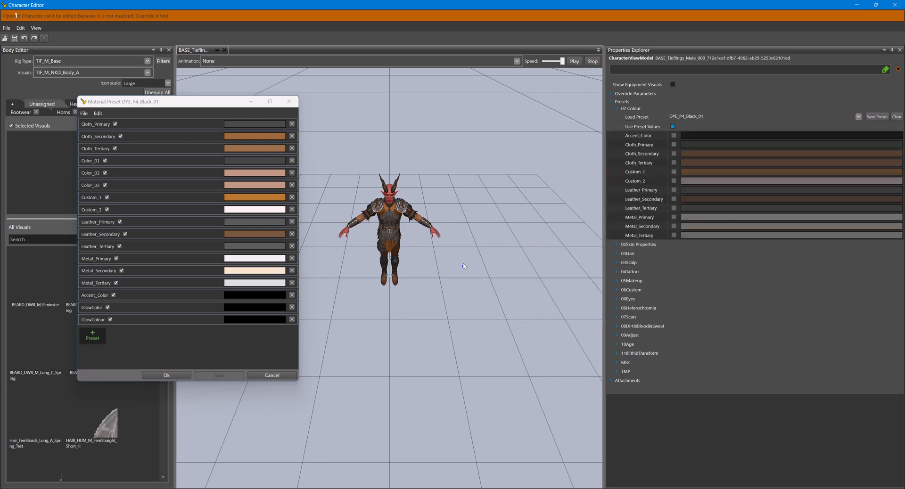
# Set the Cloth_Primary colour of DYE_P4_Black_01 to a green with RGB 111, 157, 116 and save the preset.
pyautogui.scroll(5, 461, 254)
pyautogui.scroll(5, 459, 243)
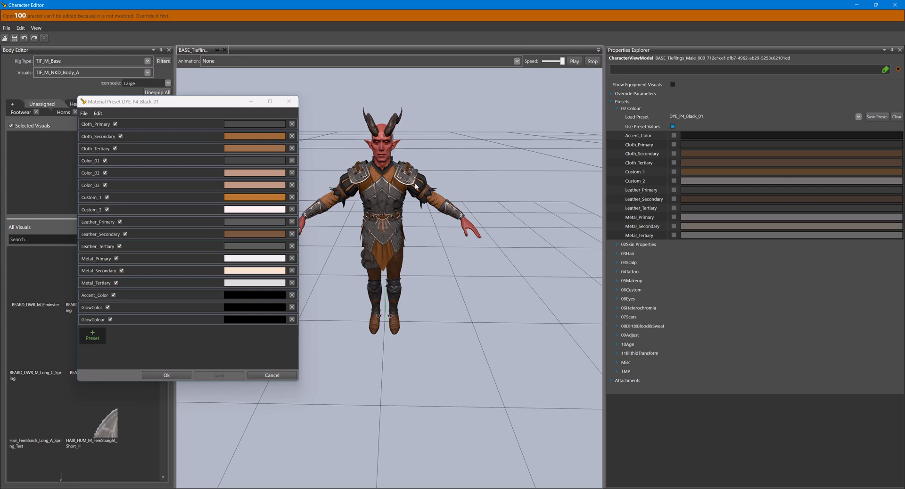
pyautogui.click(276, 127)
pyautogui.moveTo(219, 85); pyautogui.dragTo(664, 176)
pyautogui.click(517, 290)
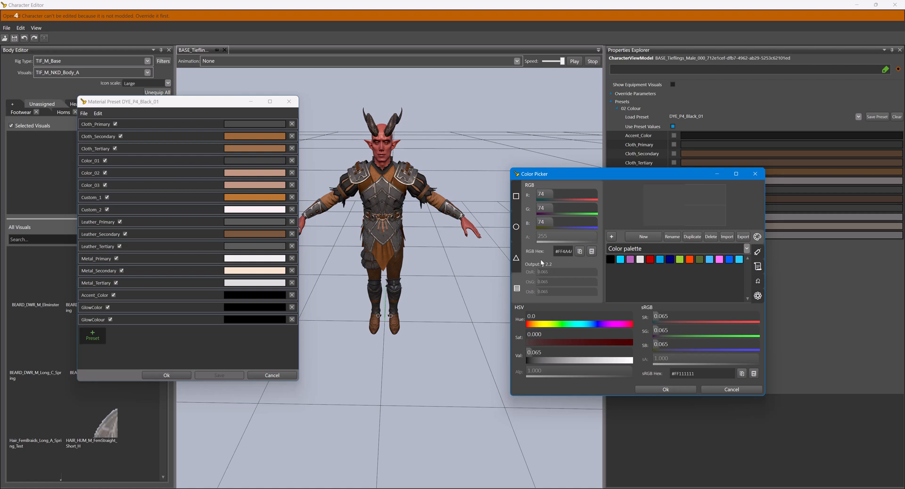
pyautogui.moveTo(561, 251); pyautogui.dragTo(571, 253)
pyautogui.click(566, 251)
pyautogui.click(706, 372)
pyautogui.moveTo(673, 374); pyautogui.dragTo(679, 374)
pyautogui.moveTo(548, 196); pyautogui.dragTo(566, 227)
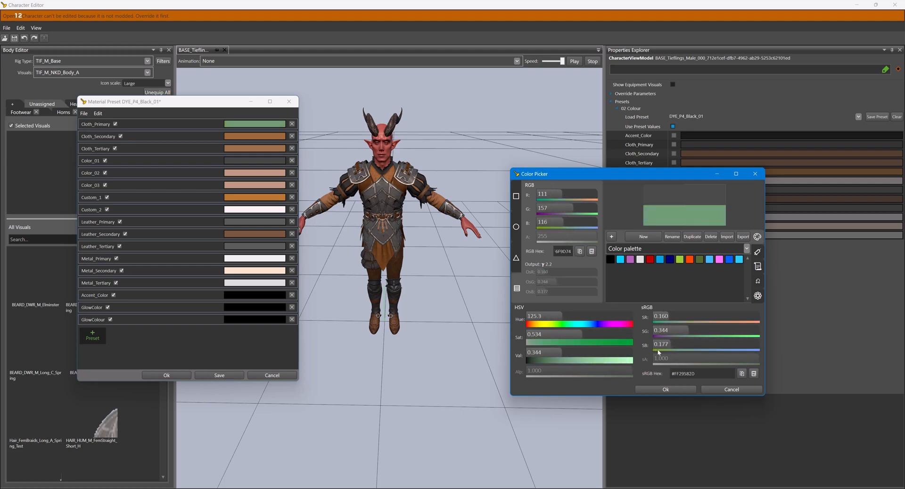
pyautogui.click(677, 389)
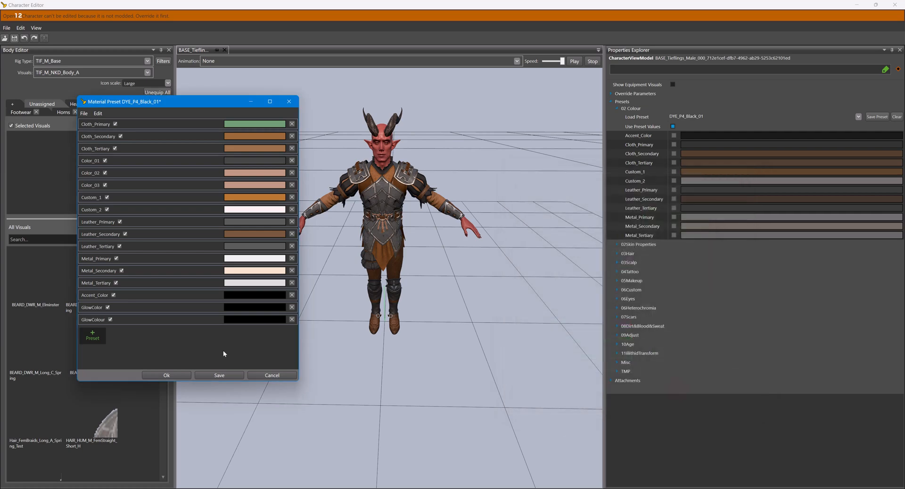
pyautogui.click(219, 376)
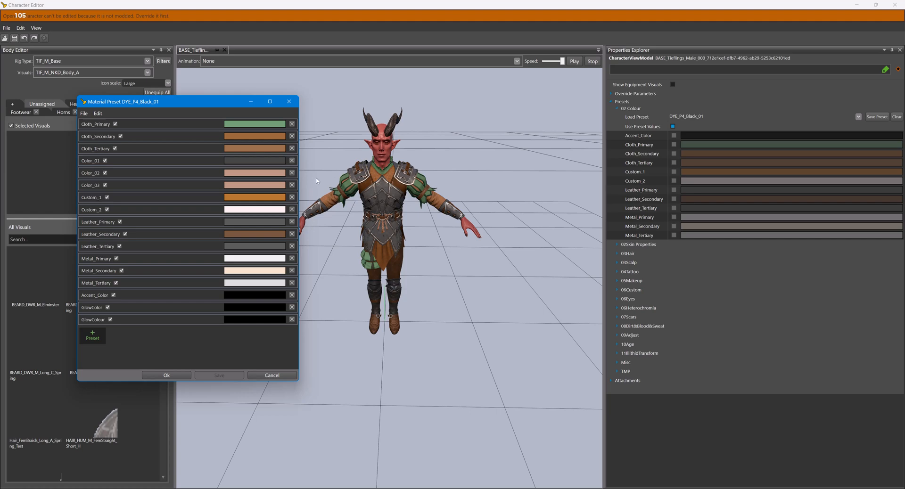
# Change the Cloth_Secondary colour of DYE_P4_Black_01 to another brown shade and save the preset, moving its window clear of the model.
pyautogui.click(276, 135)
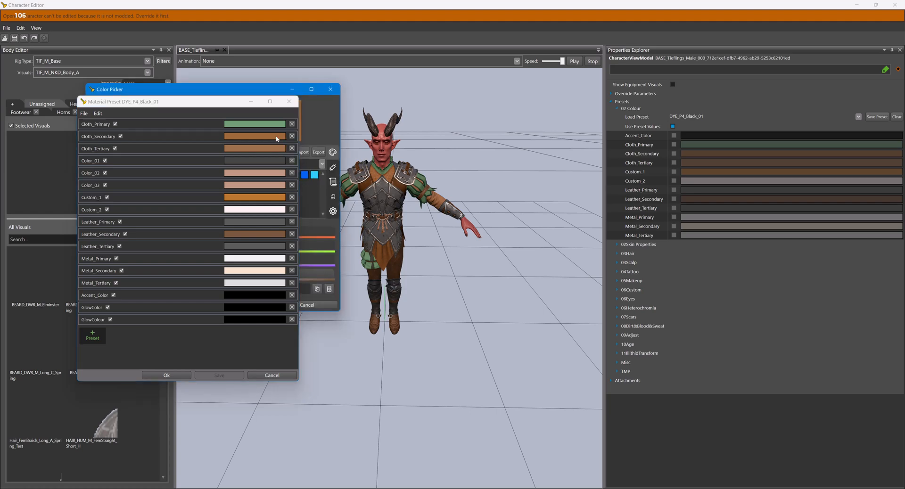
pyautogui.moveTo(201, 89); pyautogui.dragTo(564, 164)
pyautogui.moveTo(533, 254); pyautogui.dragTo(535, 261)
pyautogui.click(603, 380)
pyautogui.click(233, 374)
pyautogui.moveTo(201, 103); pyautogui.dragTo(163, 150)
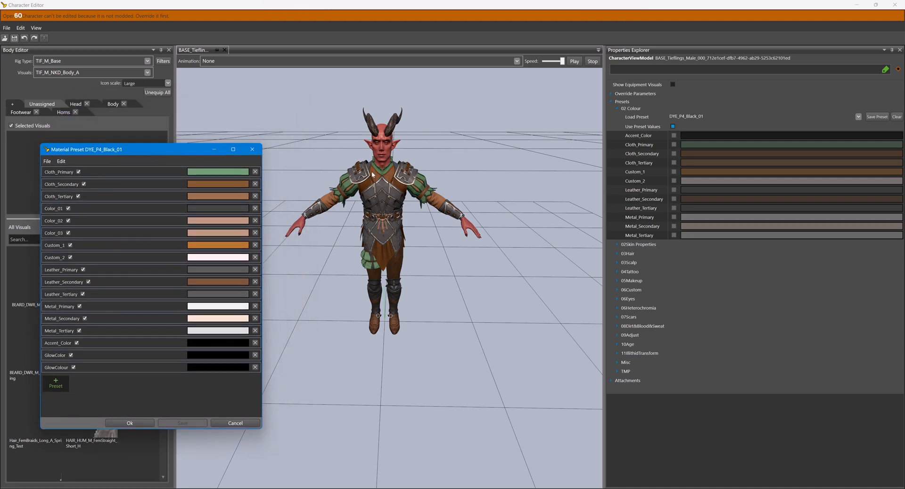
# Change the Cloth_Tertiary colour of DYE_P4_Black_01 to a more saturated orange-brown.
pyautogui.click(219, 197)
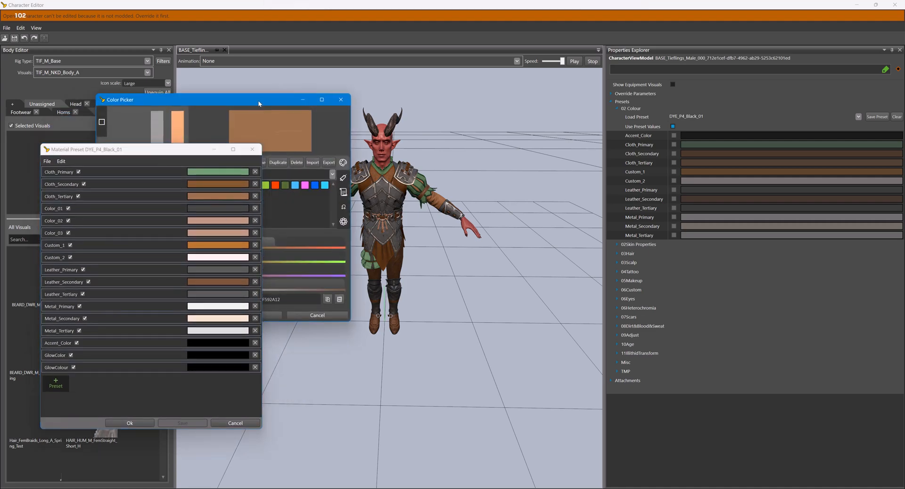
pyautogui.moveTo(519, 249); pyautogui.dragTo(518, 267)
pyautogui.click(586, 363)
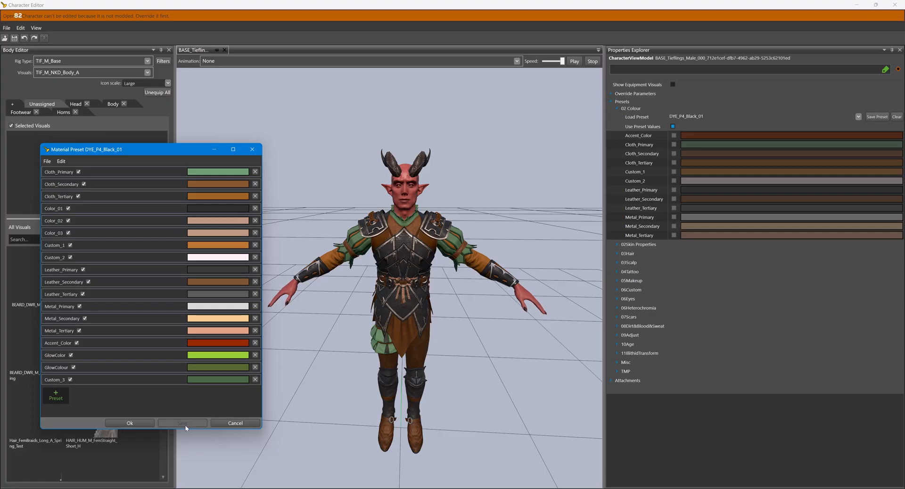
# Accept and close the DYE_P4_Black_01 preset, and remove HUM_M_ARM_Leather_Old_A_1_Body from the character's body visuals.
pyautogui.click(141, 425)
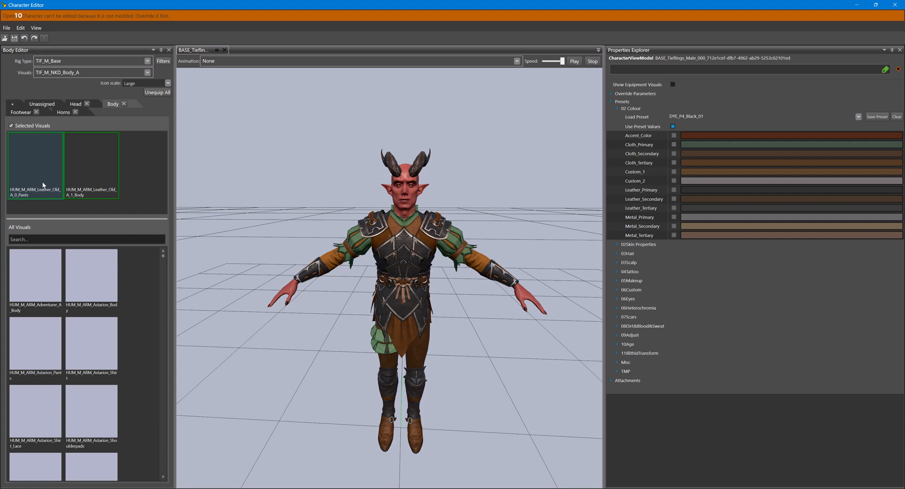
pyautogui.click(114, 164)
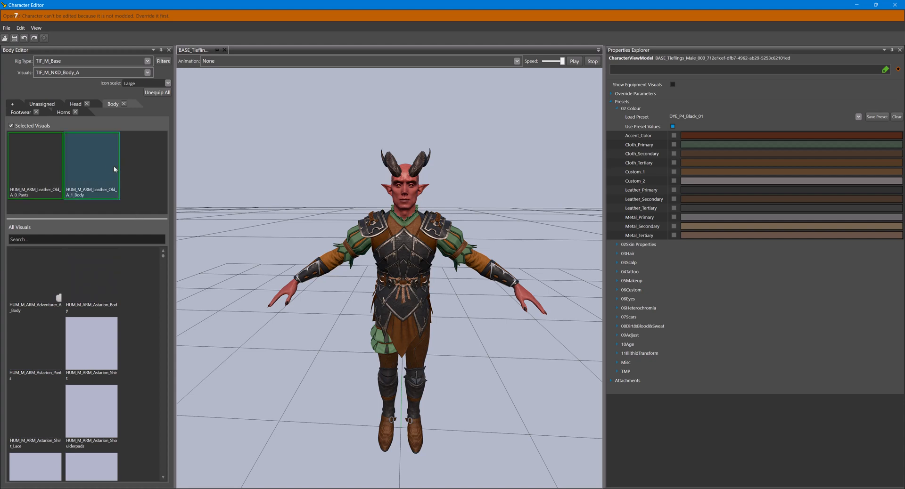
pyautogui.doubleClick(110, 165)
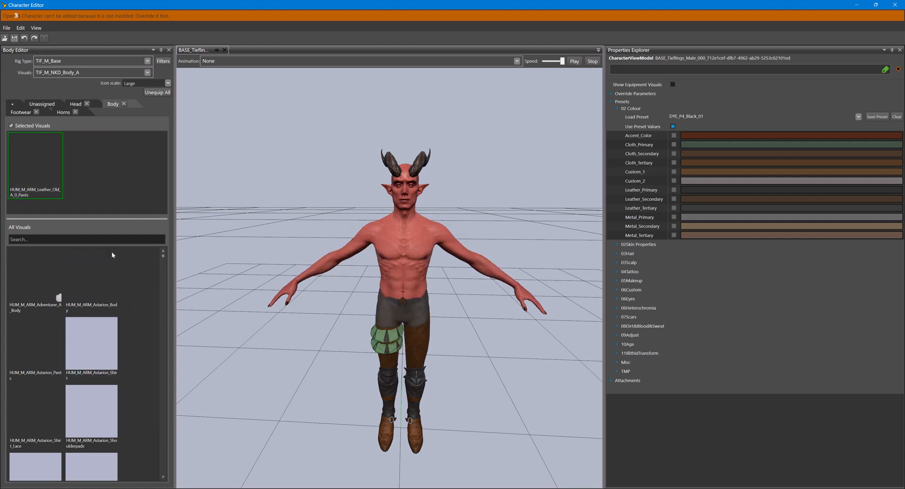
# Search the body visuals for plate and equip HUM_M_ARM_BreastPlate_A_1_Body on the character.
pyautogui.click(136, 238)
pyautogui.write('plate')
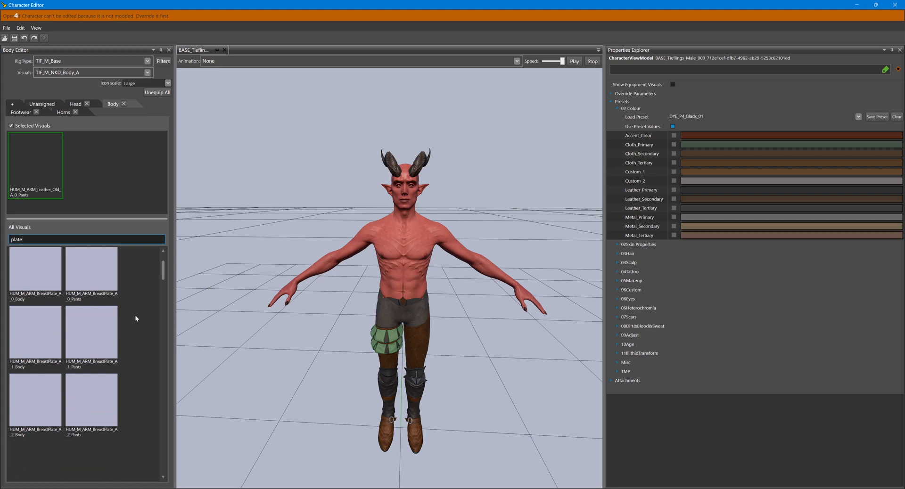
pyautogui.click(98, 332)
pyautogui.doubleClick(49, 339)
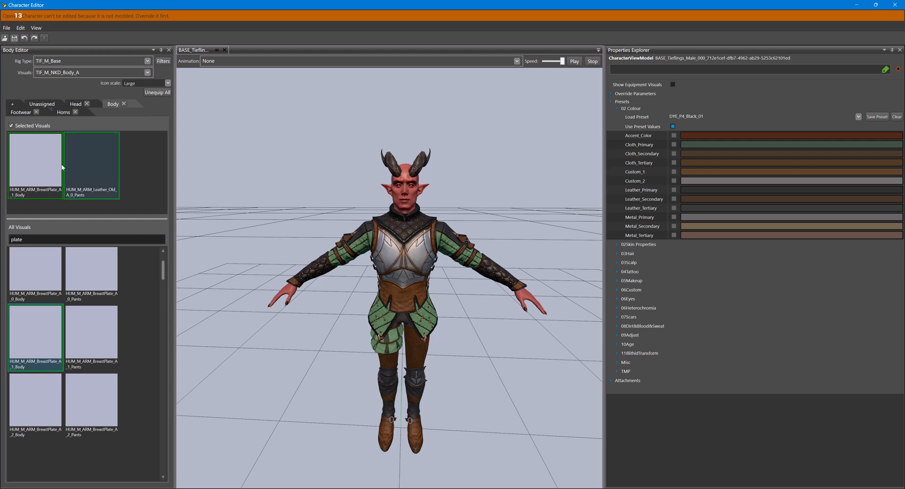
# Replace the equipped breastplate with HUM_M_ARM_BreastPlate_A_2_Body and inspect the dyed armour on the character.
pyautogui.doubleClick(41, 193)
pyautogui.doubleClick(43, 387)
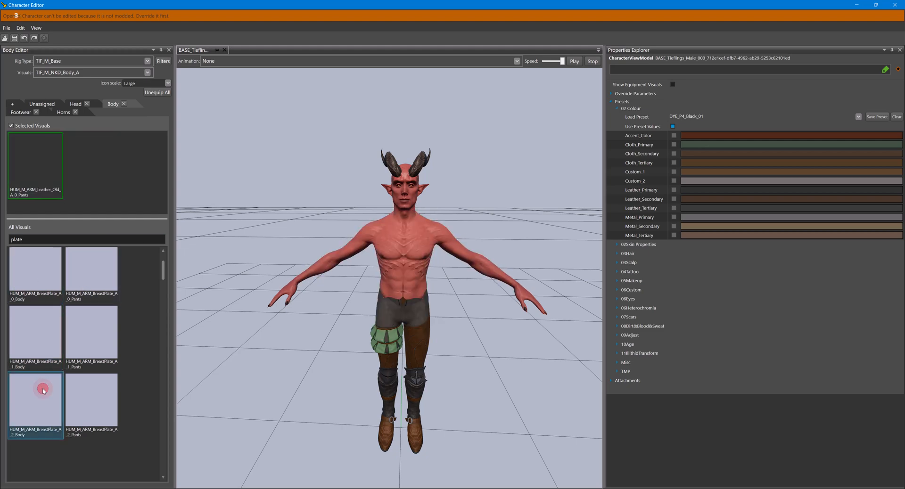
pyautogui.scroll(5, 428, 282)
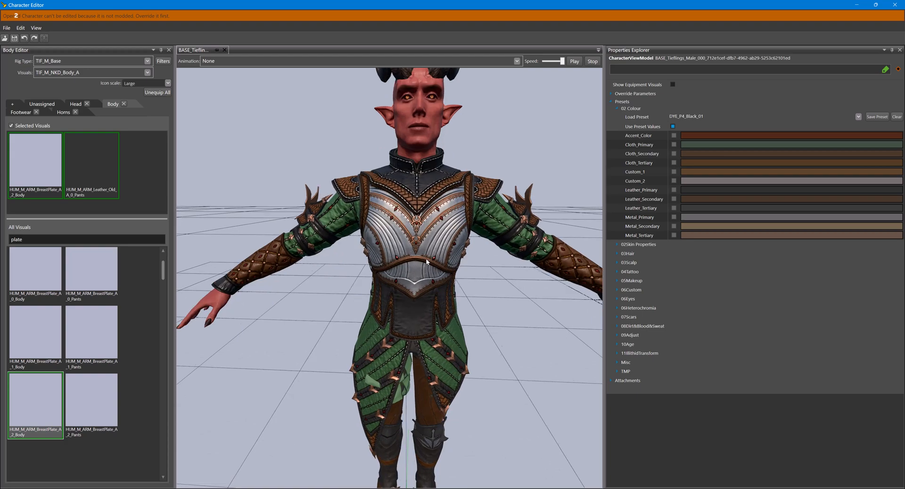
pyautogui.scroll(-3, 418, 270)
pyautogui.moveTo(419, 270)
pyautogui.mouseDown(button='middle')
pyautogui.moveTo(395, 266)
pyautogui.moveTo(420, 272)
pyautogui.mouseUp(button='middle')
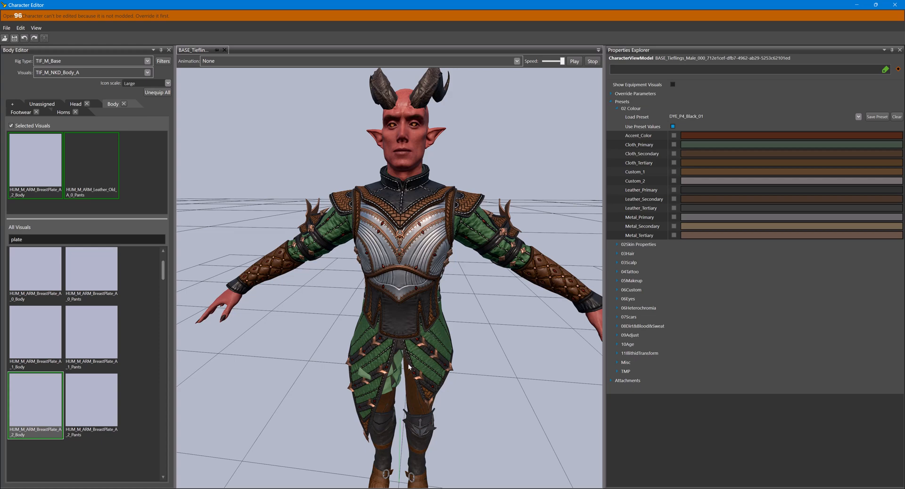
pyautogui.moveTo(375, 361); pyautogui.dragTo(377, 335, button='middle')
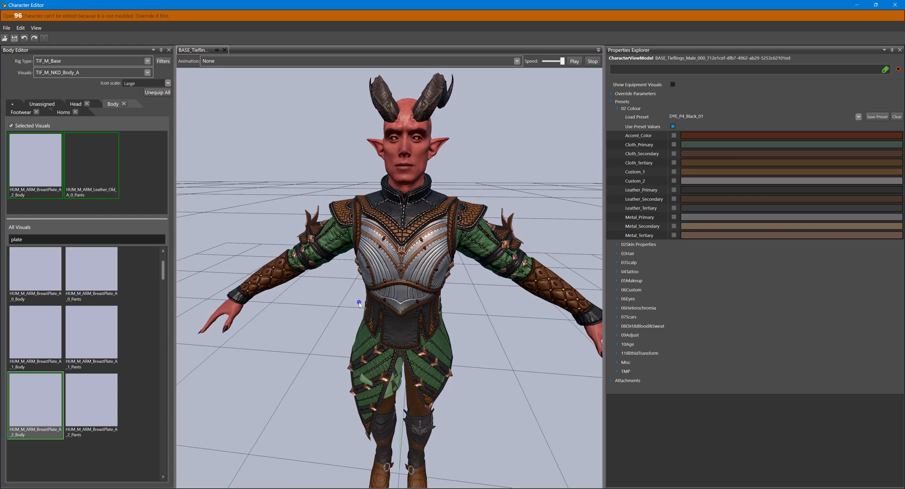
pyautogui.scroll(-3, 359, 309)
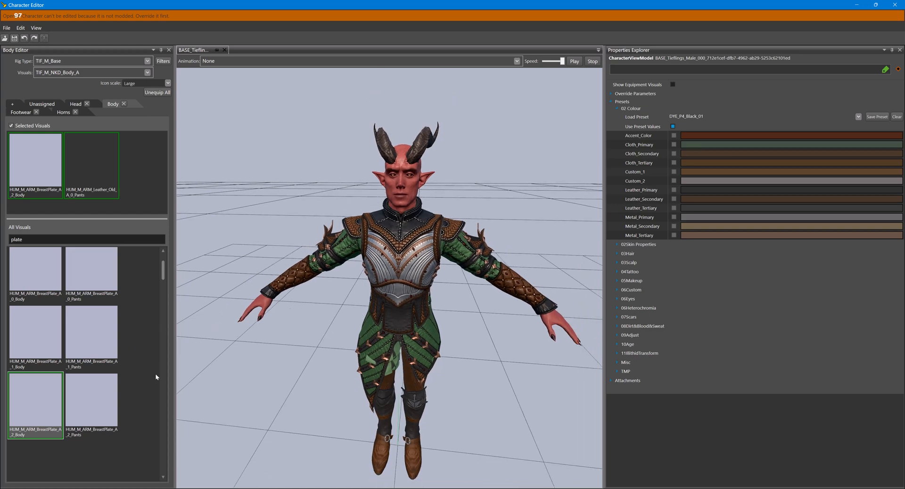
# Reopen DYE_P4_Black_01 from the p4_test_dyes package in the main toolkit window and place its window beside the character in the Character Editor.
pyautogui.moveTo(450, 488)
pyautogui.click(395, 457)
pyautogui.scroll(-5, 209, 243)
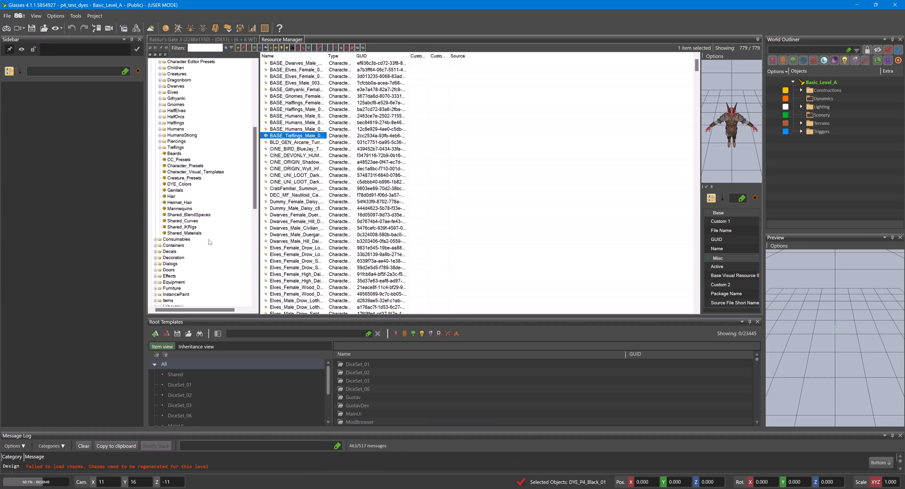
pyautogui.scroll(-3, 209, 244)
pyautogui.click(171, 300)
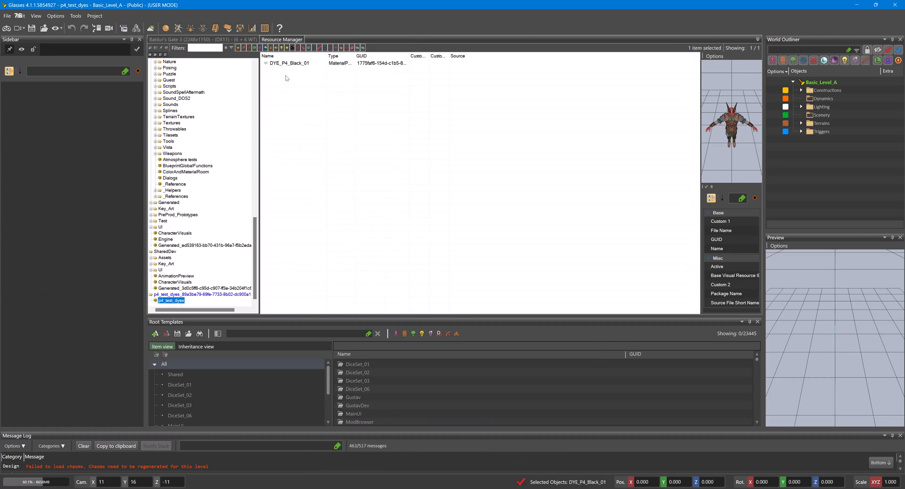
pyautogui.doubleClick(287, 64)
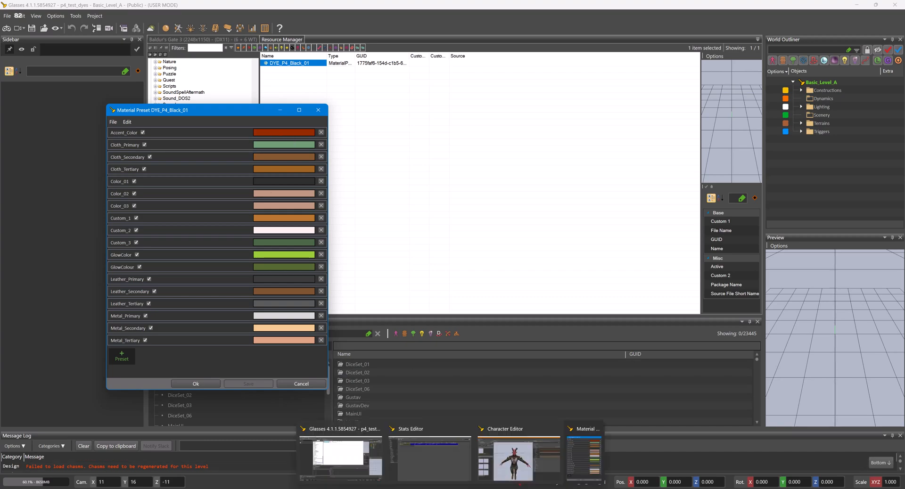
pyautogui.click(516, 464)
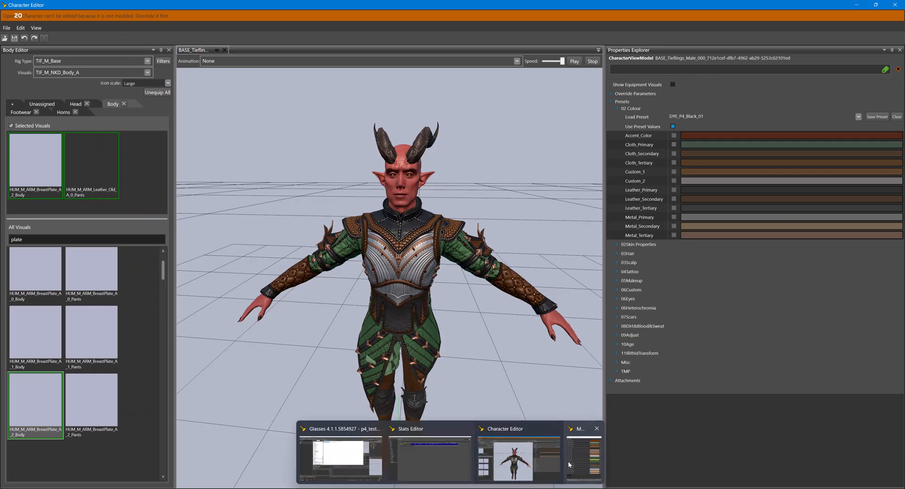
pyautogui.click(568, 462)
pyautogui.moveTo(227, 109); pyautogui.dragTo(158, 110)
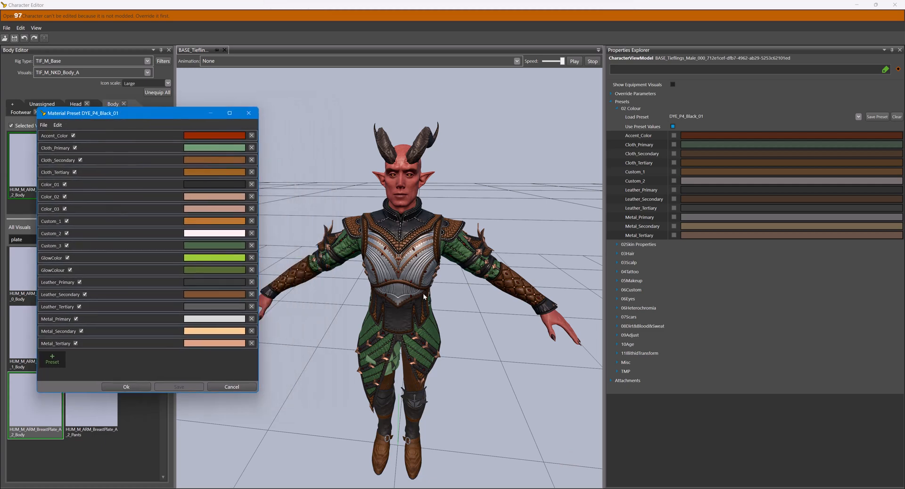
# Set the Accent_Color of DYE_P4_Black_01 to the palette's bright cyan and save the preset.
pyautogui.click(411, 264)
pyautogui.scroll(6, 411, 256)
pyautogui.scroll(-2, 417, 274)
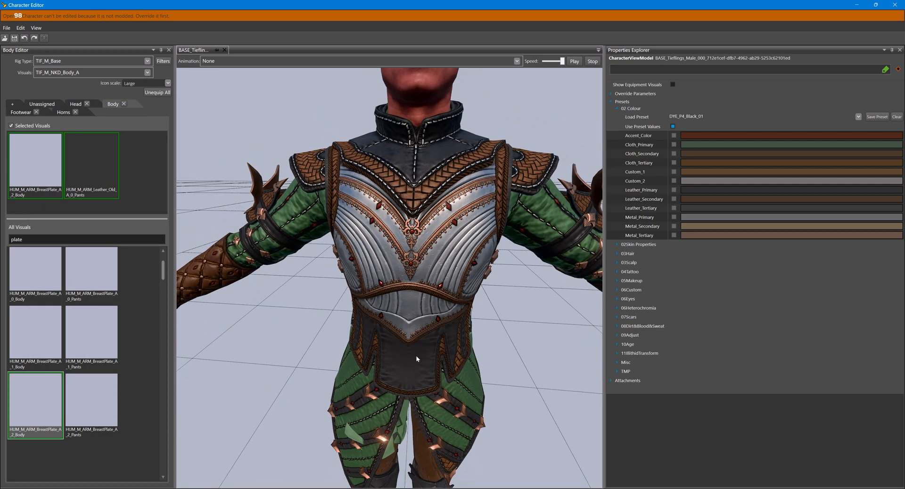
pyautogui.click(542, 455)
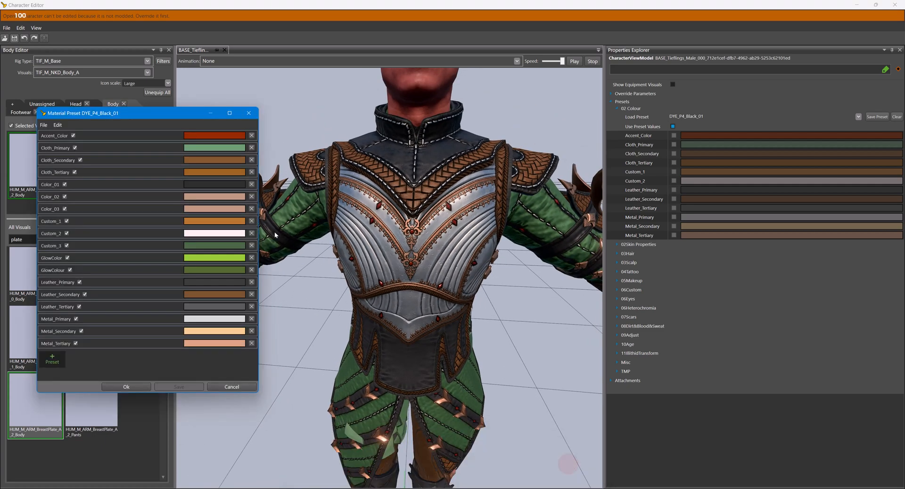
pyautogui.click(216, 135)
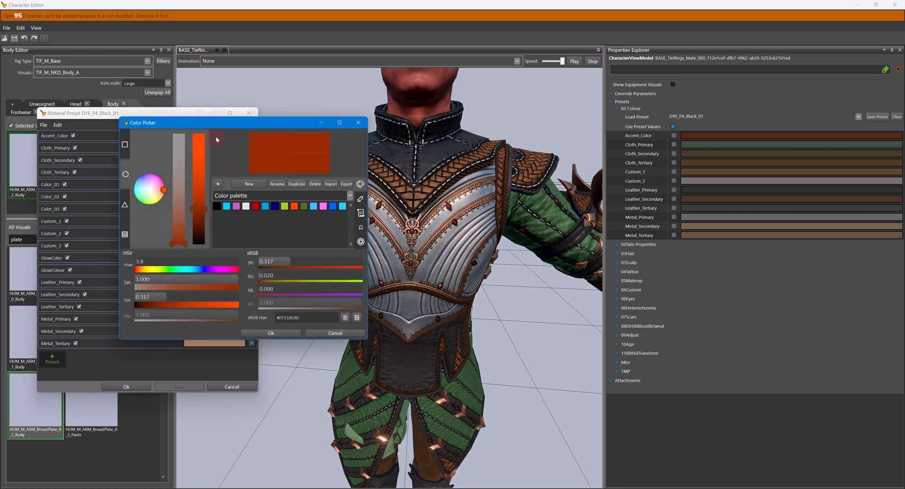
pyautogui.click(227, 206)
pyautogui.click(272, 336)
pyautogui.click(190, 384)
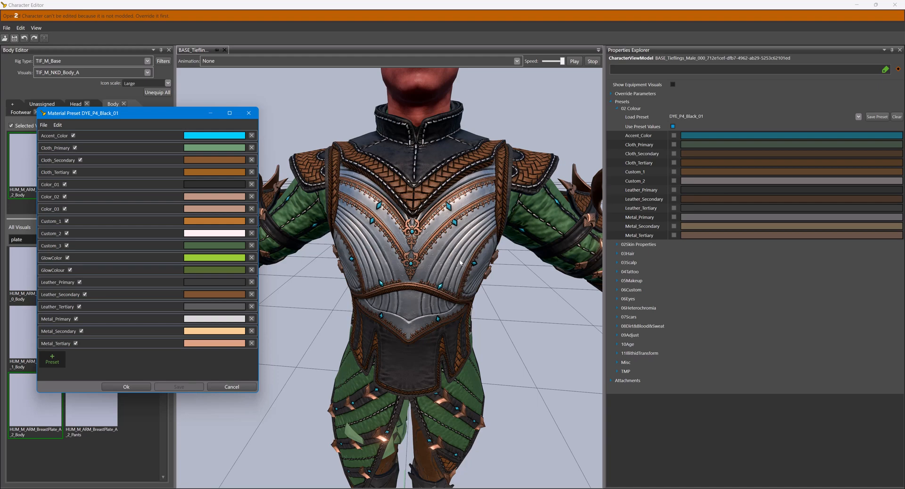
# Check the accents on the armour, then change the Accent_Color of DYE_P4_Black_01 to a dark red and save the preset.
pyautogui.click(461, 262)
pyautogui.scroll(-5, 462, 268)
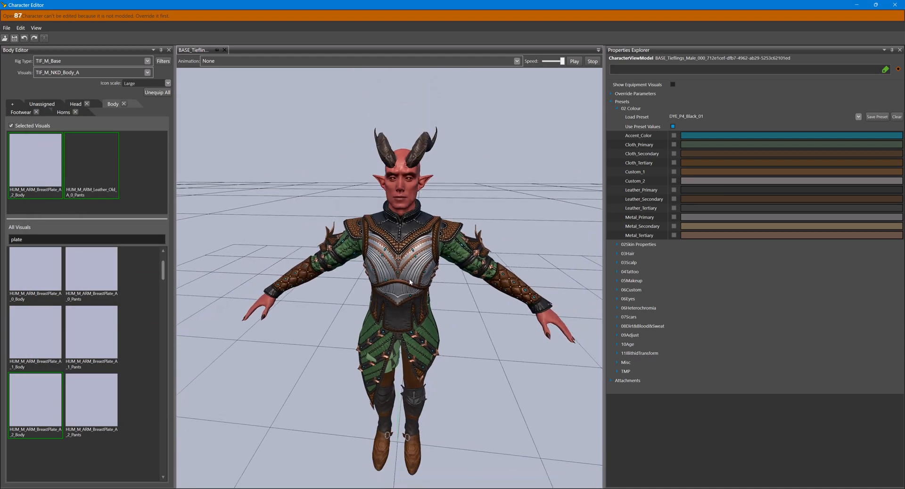
pyautogui.scroll(3, 424, 268)
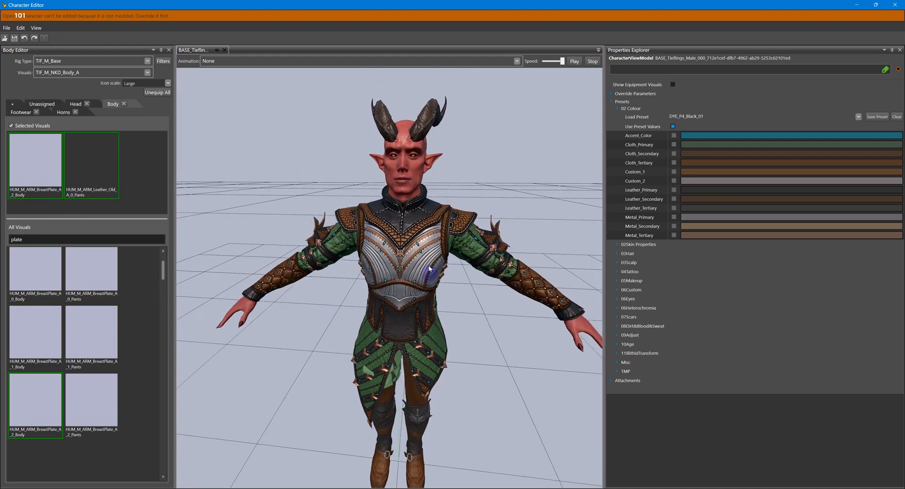
pyautogui.scroll(-2, 422, 271)
pyautogui.moveTo(449, 487)
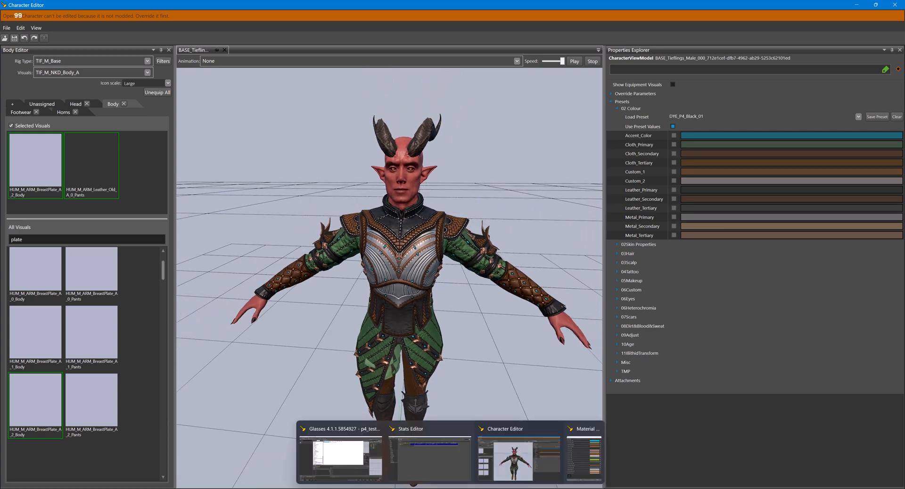
pyautogui.click(546, 453)
pyautogui.click(226, 138)
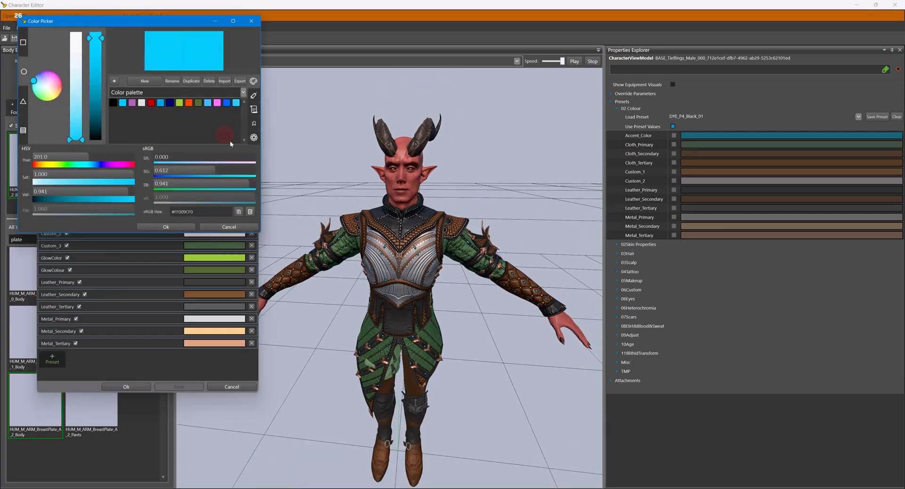
pyautogui.click(154, 103)
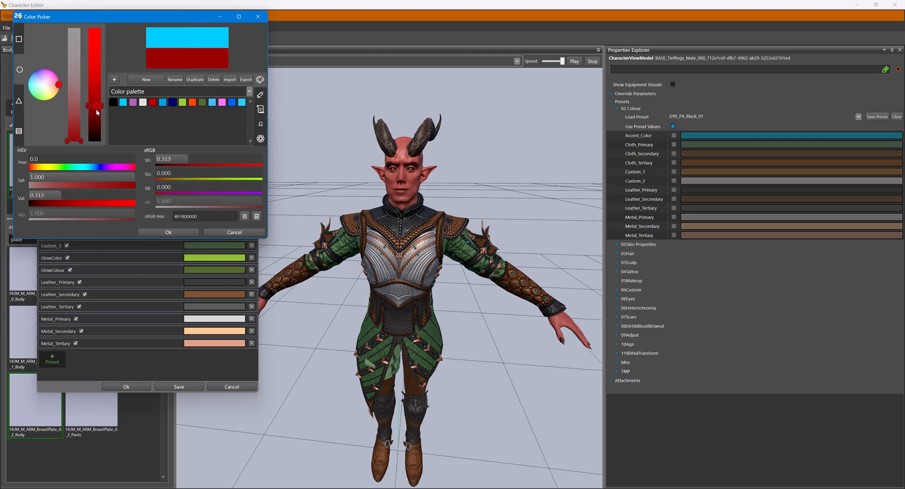
pyautogui.click(178, 232)
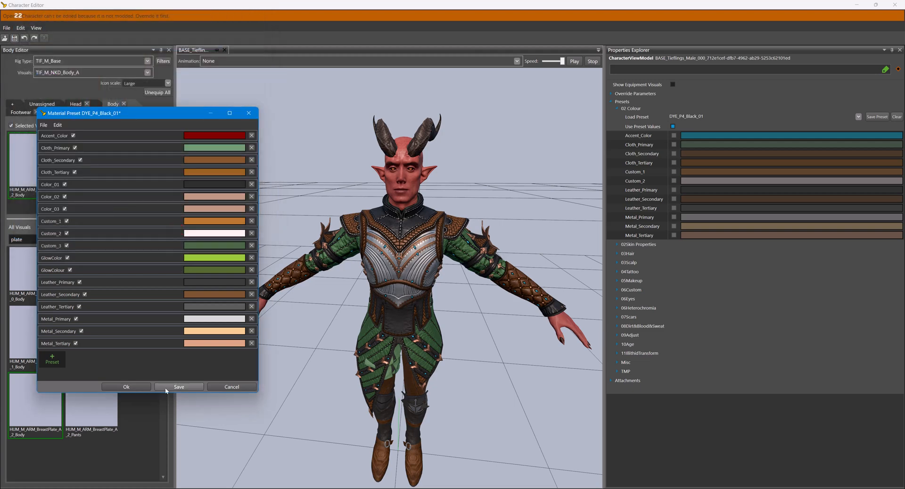
pyautogui.click(138, 388)
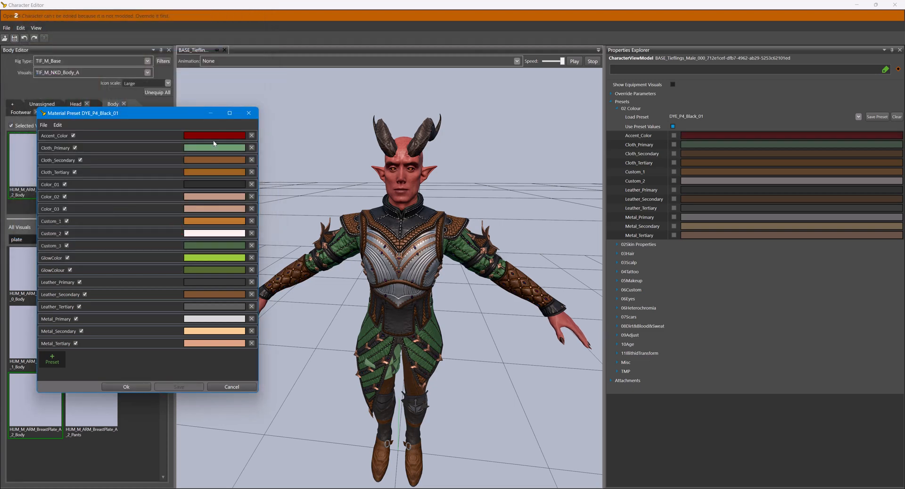
# Brighten the red Accent_Color of DYE_P4_Black_01, save the preset and close it.
pyautogui.click(213, 136)
pyautogui.click(74, 42)
pyautogui.click(174, 232)
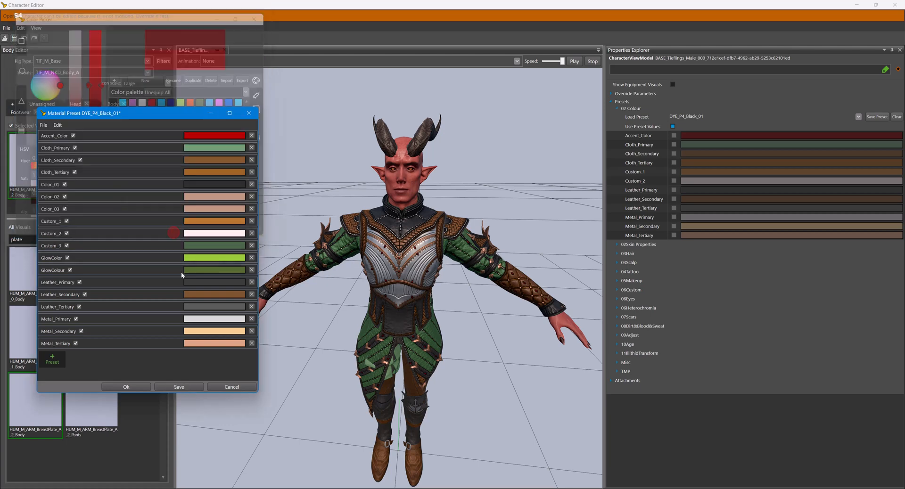
pyautogui.click(182, 383)
pyautogui.click(129, 386)
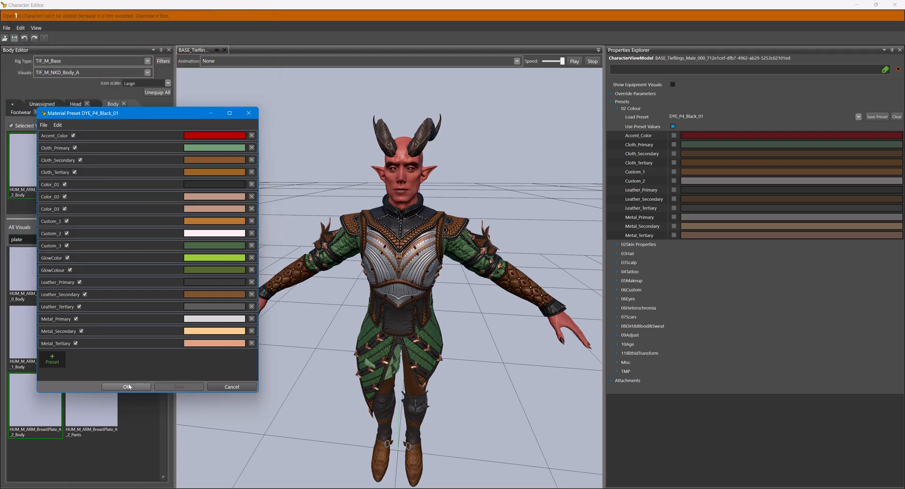
pyautogui.click(135, 387)
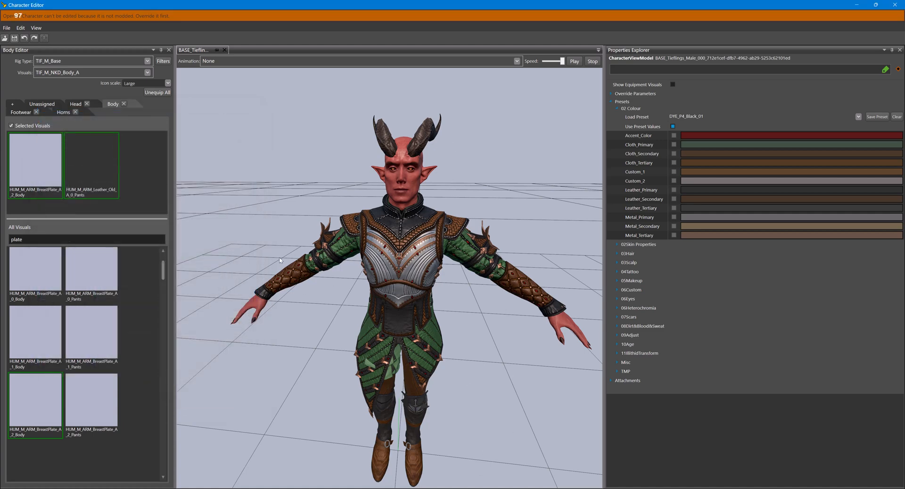
# Search the 02 Colour presets for Dye and load DYE_ARM_Drow_01 from Character_Presets onto the character.
pyautogui.moveTo(475, 295)
pyautogui.mouseDown()
pyautogui.moveTo(518, 297)
pyautogui.moveTo(442, 280)
pyautogui.moveTo(499, 288)
pyautogui.mouseUp()
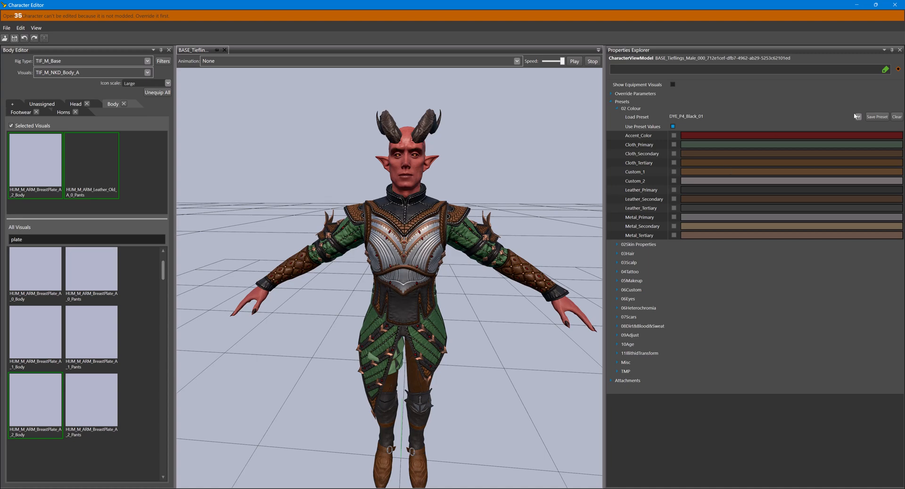
pyautogui.click(672, 126)
pyautogui.click(858, 117)
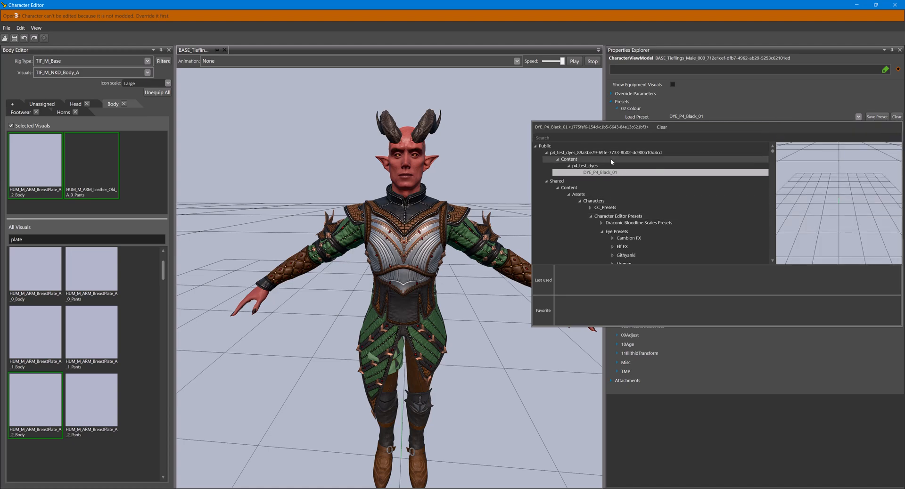
pyautogui.write('Dye')
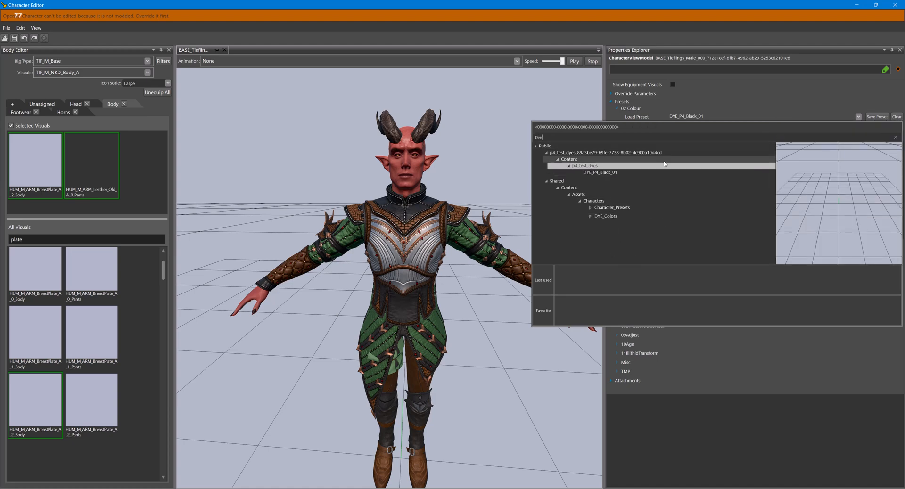
pyautogui.doubleClick(600, 216)
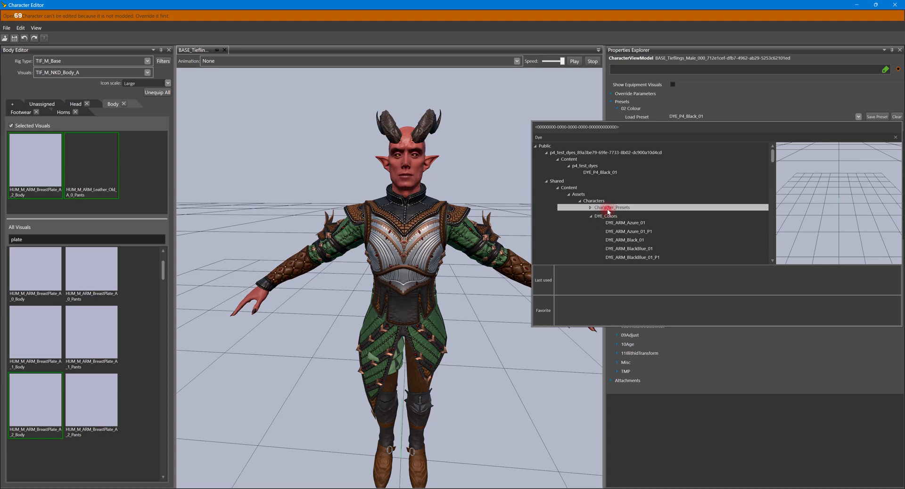
pyautogui.doubleClick(629, 208)
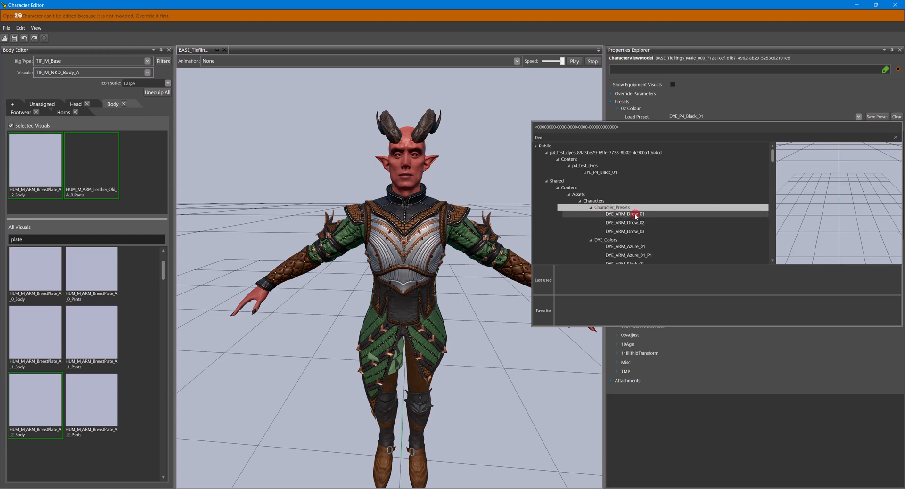
pyautogui.doubleClick(629, 214)
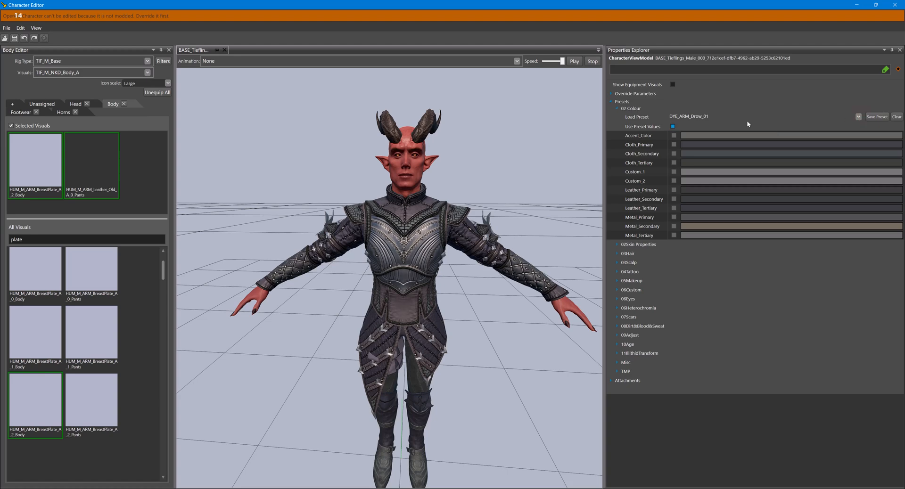
# Turn off the preset values for DYE_ARM_Drow_01 and set Accent_Color to the palette's dark red.
pyautogui.click(670, 126)
pyautogui.click(687, 136)
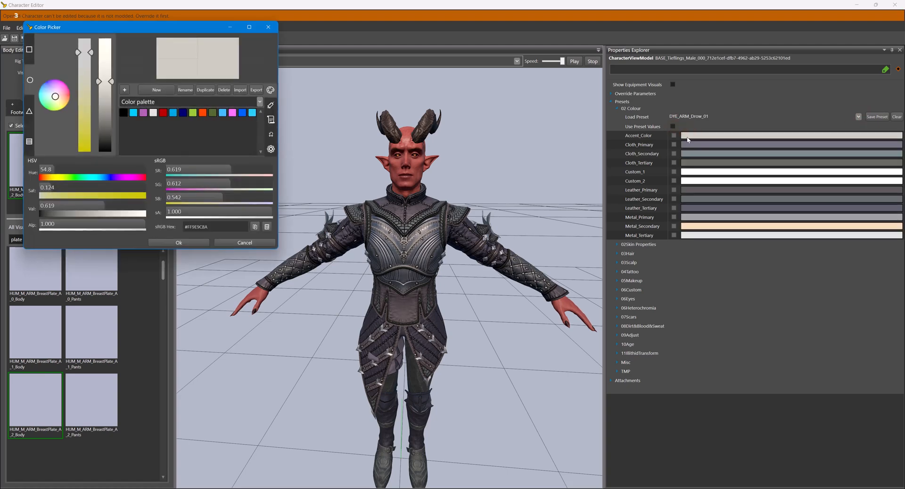
pyautogui.click(166, 112)
pyautogui.click(179, 242)
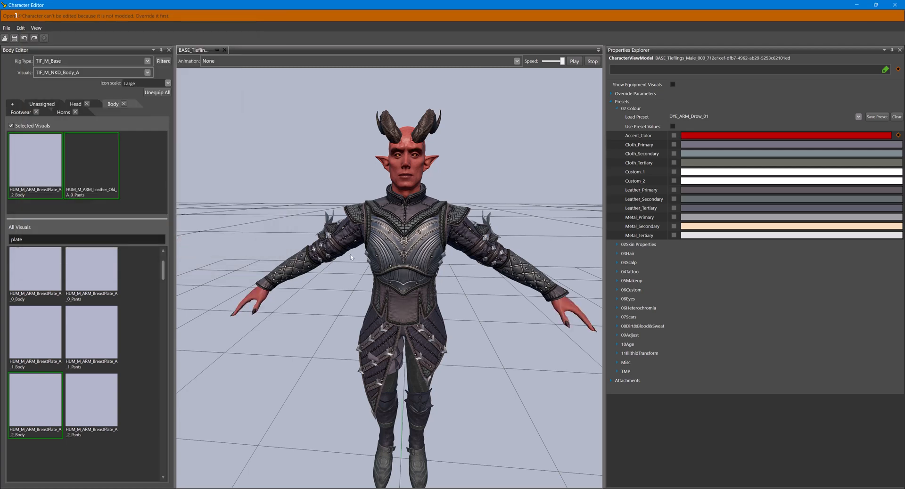
# Enable all twelve 02 Colour parameters, from Accent_Color through Metal_Tertiary.
pyautogui.click(674, 135)
pyautogui.click(673, 144)
pyautogui.click(674, 153)
pyautogui.click(674, 163)
pyautogui.click(674, 172)
pyautogui.click(674, 181)
pyautogui.click(674, 190)
pyautogui.click(675, 199)
pyautogui.click(674, 208)
pyautogui.click(674, 217)
pyautogui.click(674, 227)
pyautogui.click(675, 235)
# Set Metal_Primary to a dark blue-violet with saturation 0.375 and value 0.256.
pyautogui.click(691, 218)
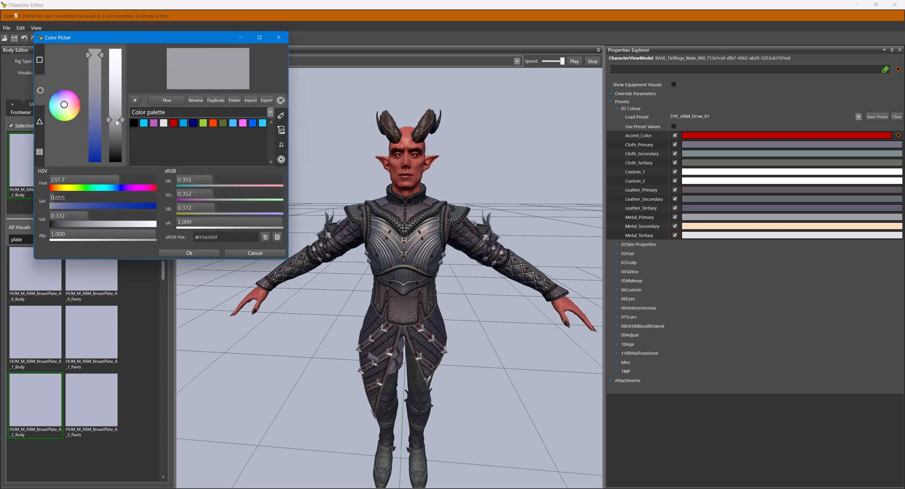
pyautogui.moveTo(96, 86); pyautogui.dragTo(95, 91)
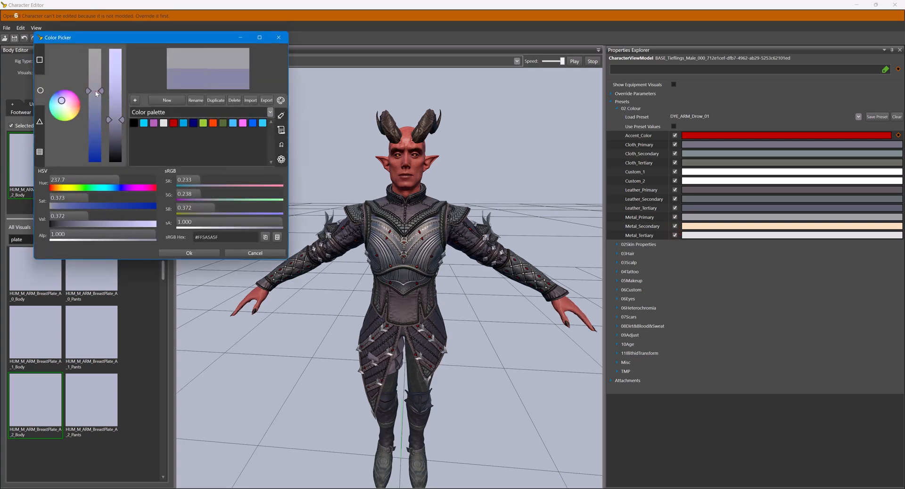
pyautogui.click(115, 133)
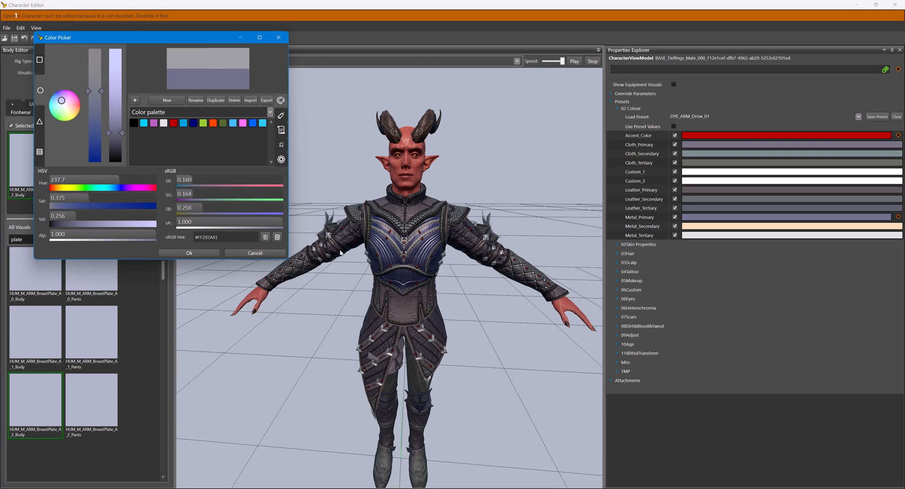
pyautogui.click(202, 253)
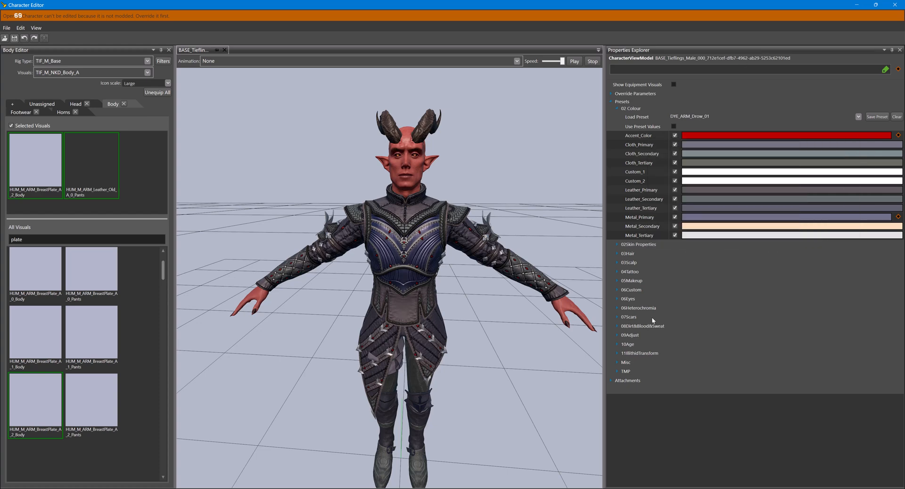
# Set Metal_Secondary to a light orange-gold and Metal_Tertiary to a fully saturated golden yellow.
pyautogui.click(704, 226)
pyautogui.click(86, 123)
pyautogui.click(200, 263)
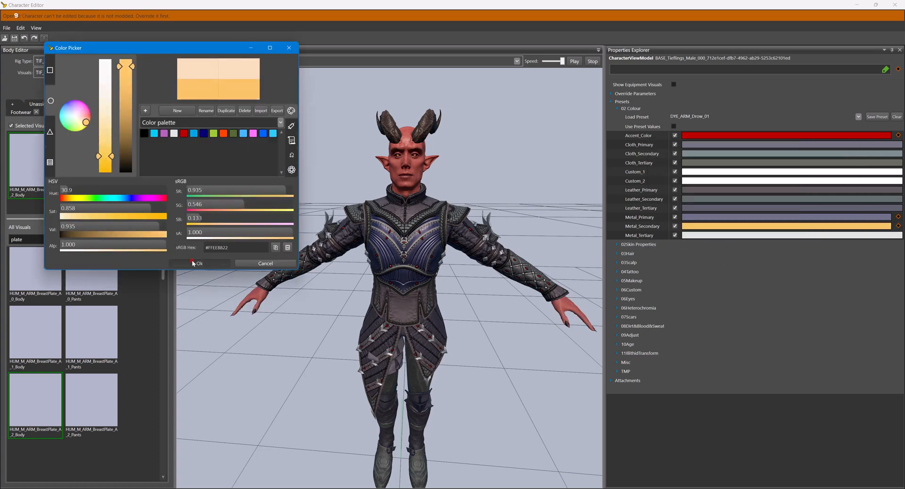
pyautogui.click(702, 235)
pyautogui.click(94, 132)
pyautogui.moveTo(116, 147); pyautogui.dragTo(117, 176)
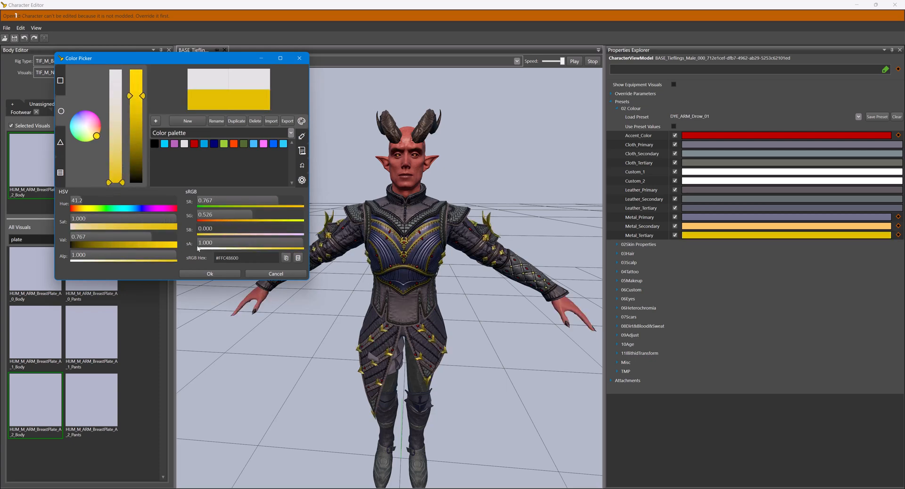
pyautogui.click(210, 274)
# Set Leather_Secondary to a dark teal and raise the saturation of Metal_Primary to 0.494.
pyautogui.click(704, 200)
pyautogui.click(90, 136)
pyautogui.moveTo(145, 153)
pyautogui.mouseDown()
pyautogui.moveTo(146, 172)
pyautogui.moveTo(145, 163)
pyautogui.mouseUp()
pyautogui.click(219, 282)
pyautogui.click(706, 181)
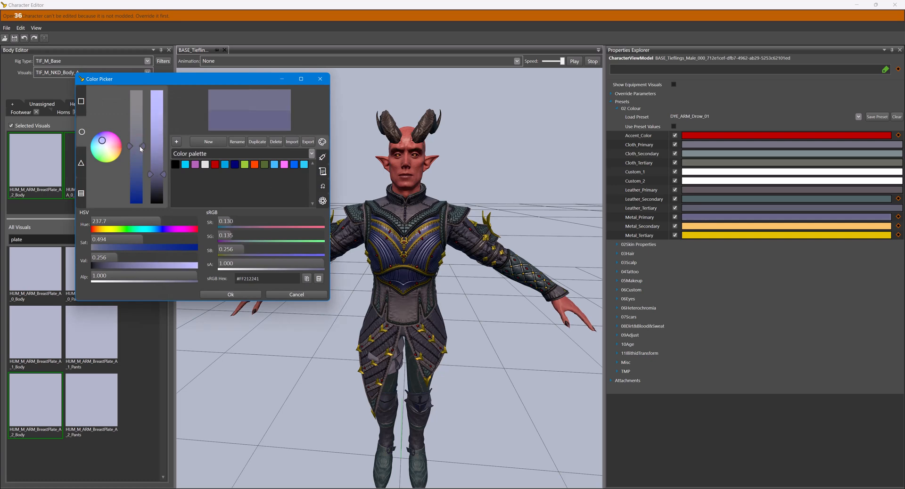
pyautogui.press('Escape')
pyautogui.click(706, 181)
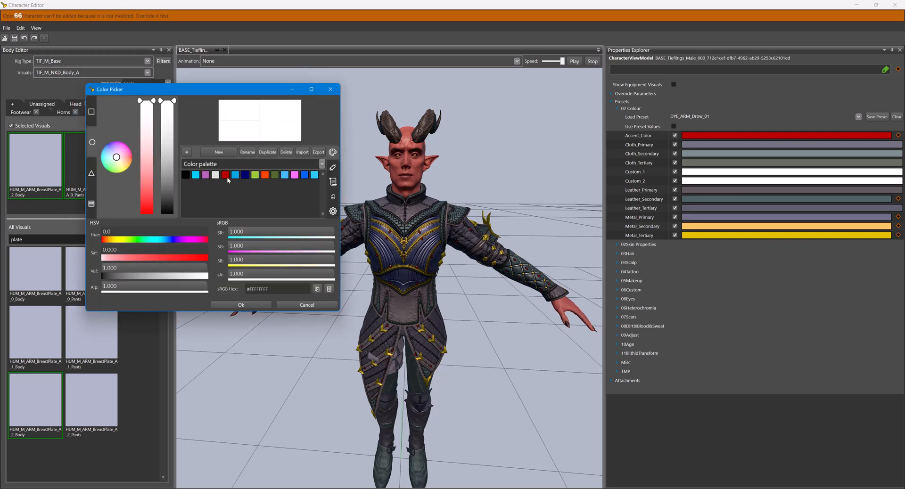
pyautogui.click(307, 304)
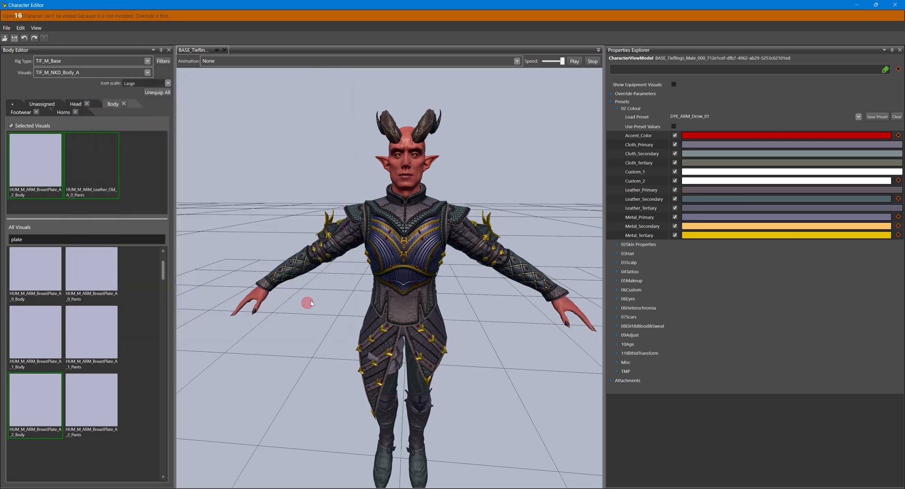
# Create a new colour palette named Dye from the Leather_Secondary colour picker, storing that teal in it.
pyautogui.click(693, 200)
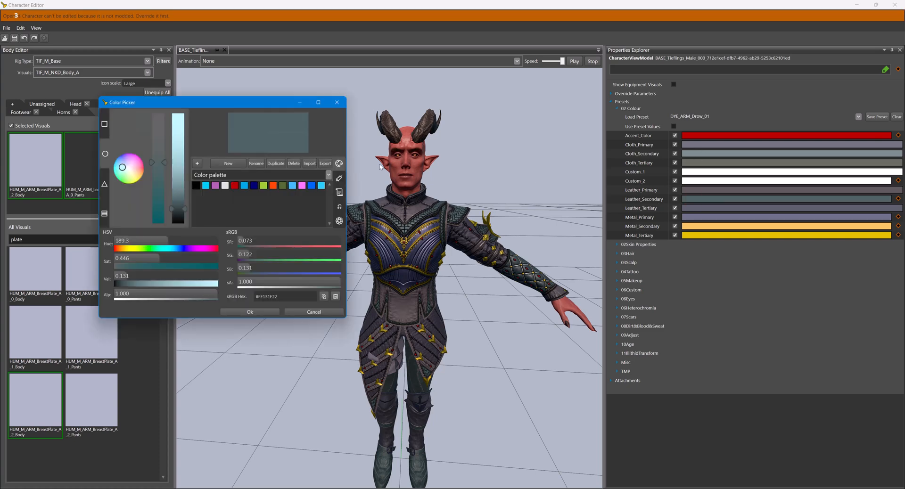
pyautogui.click(229, 162)
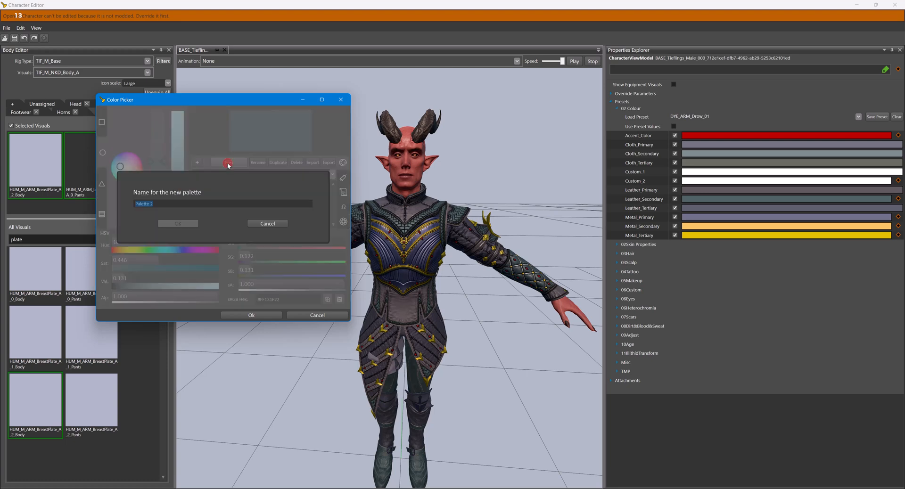
pyautogui.write('Dye')
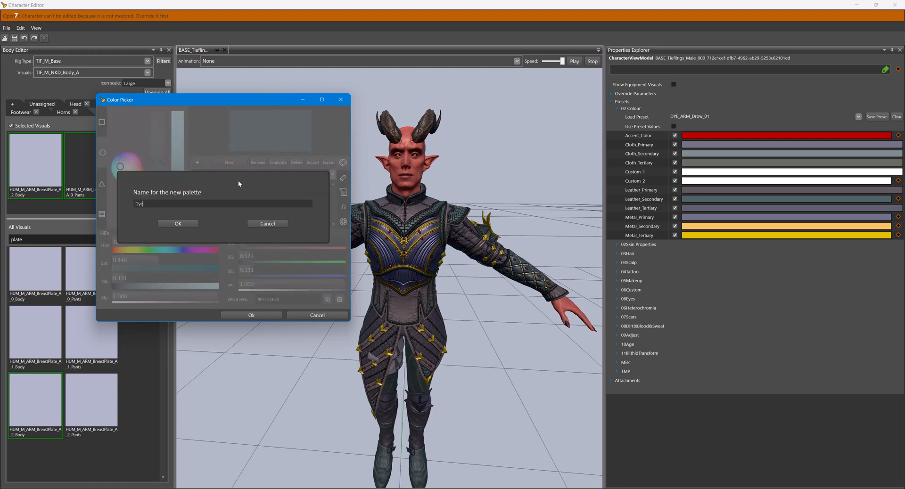
pyautogui.click(192, 223)
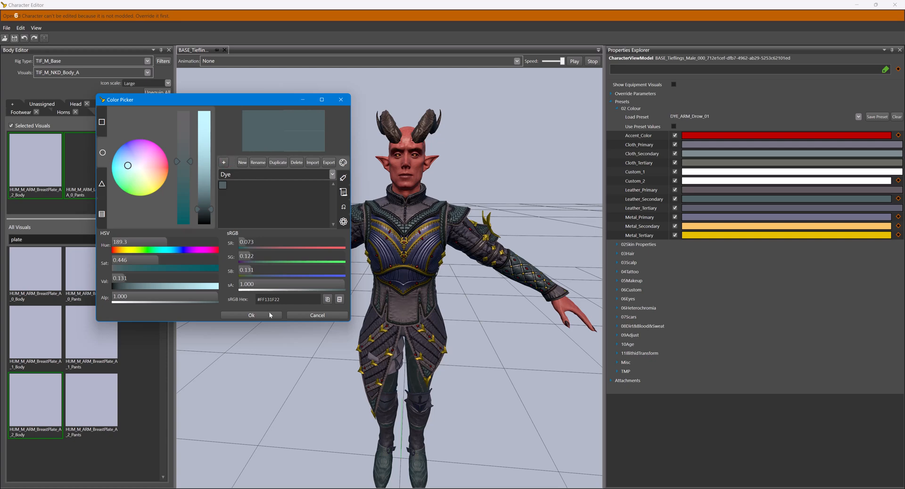
pyautogui.click(251, 315)
# Add the Leather_Tertiary and Metal_Primary colours to the Dye palette.
pyautogui.click(698, 208)
pyautogui.click(236, 173)
pyautogui.click(262, 325)
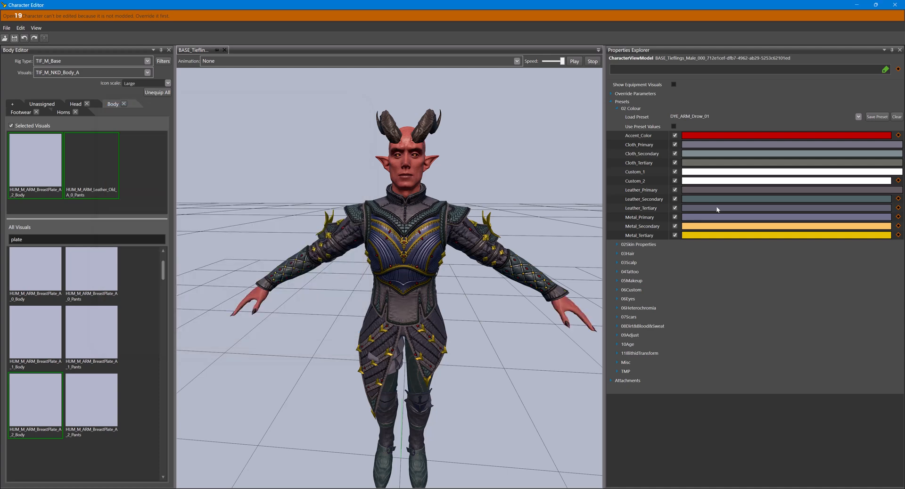
pyautogui.click(693, 217)
pyautogui.click(279, 336)
# Add the Cloth_Secondary and Cloth_Tertiary colours to the Dye palette.
pyautogui.click(705, 154)
pyautogui.click(140, 79)
pyautogui.click(186, 233)
pyautogui.click(702, 163)
pyautogui.click(140, 79)
pyautogui.click(179, 232)
# Set Custom_1 to a darkened version of the Dye palette's second swatch and Custom_2 to its fifth swatch.
pyautogui.click(698, 172)
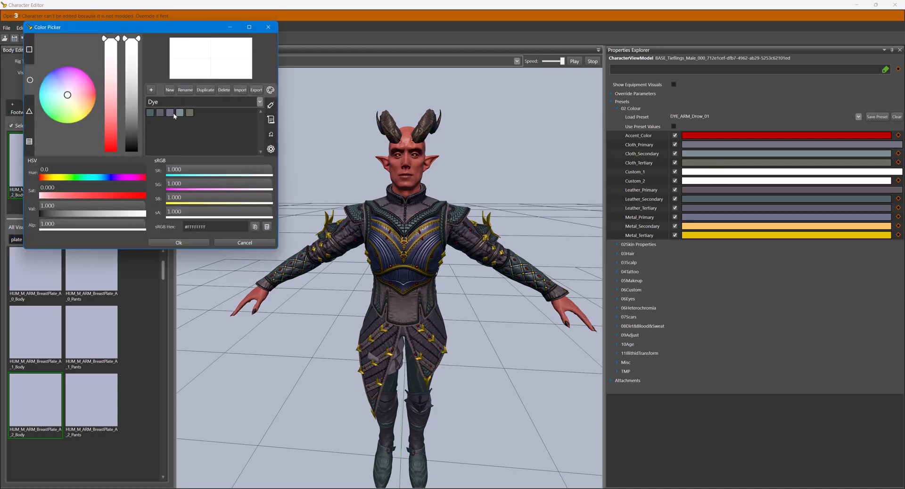
pyautogui.click(160, 113)
pyautogui.moveTo(129, 135); pyautogui.dragTo(140, 155)
pyautogui.click(179, 242)
pyautogui.click(697, 181)
pyautogui.click(200, 123)
pyautogui.click(189, 252)
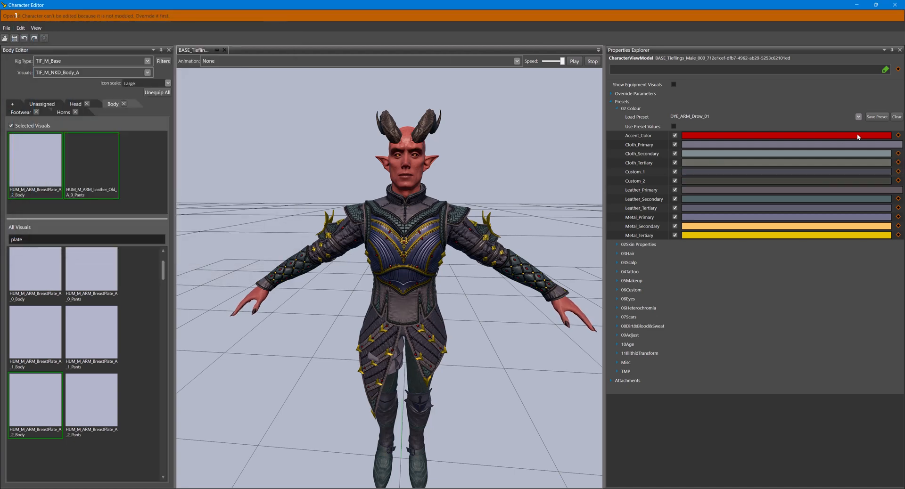
# Save the colours as a new preset resource named DYE_P4_Purple_Drow in the p4_test_dyes package.
pyautogui.click(875, 117)
pyautogui.click(88, 84)
pyautogui.click(131, 88)
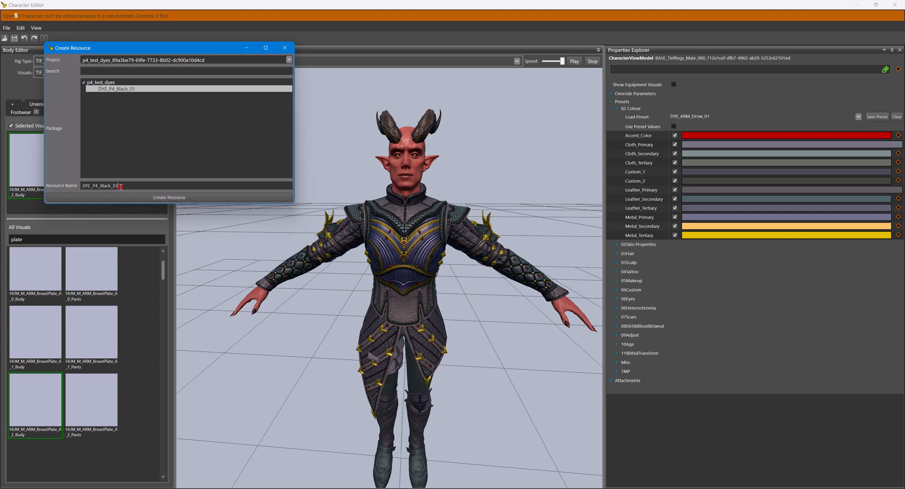
pyautogui.moveTo(116, 185); pyautogui.dragTo(104, 185)
pyautogui.write('Purple')
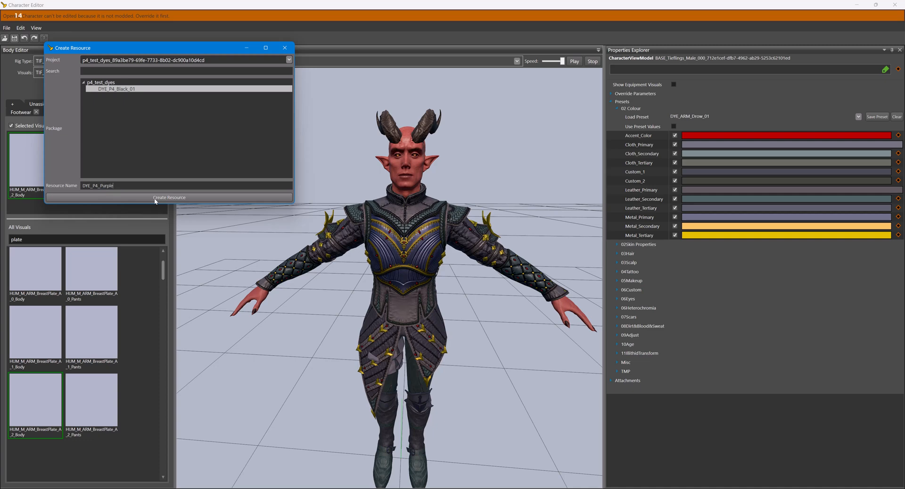
pyautogui.write('_Drow')
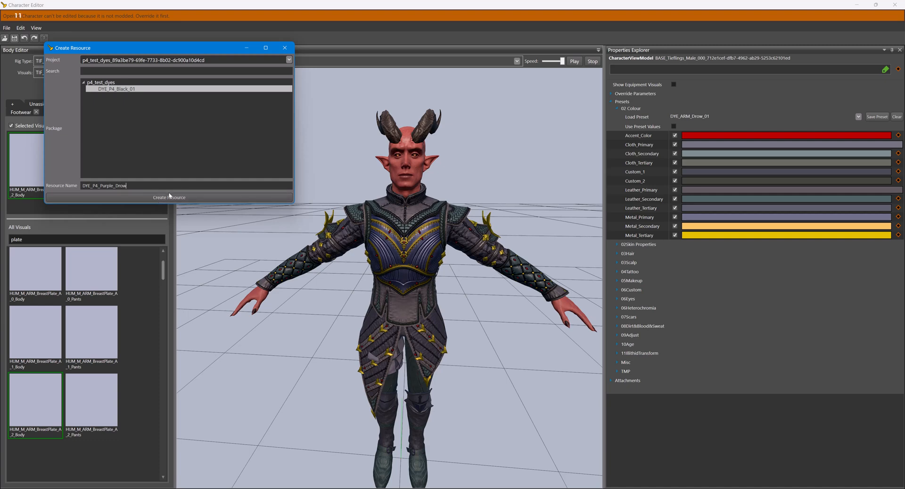
pyautogui.click(170, 198)
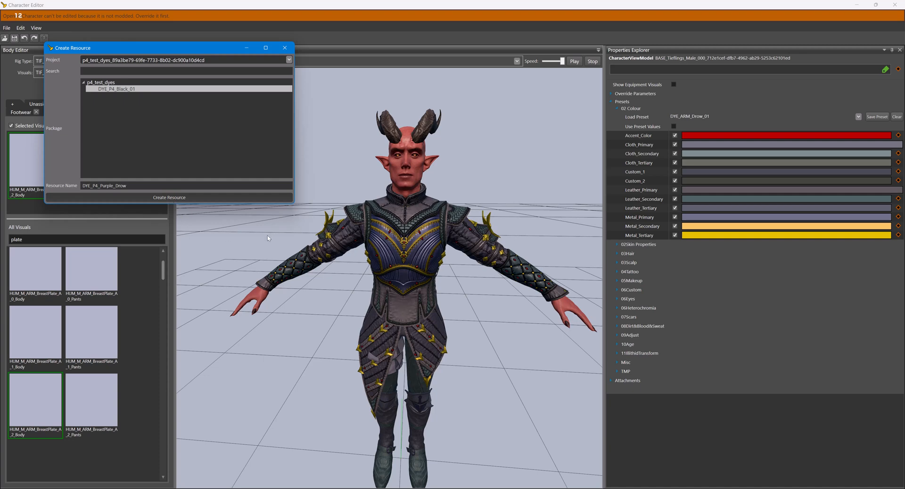
# Close the Character Editor and open the DYE_P4_Purple_Drow and DYE_P4_Black_01 material presets side by side.
pyautogui.click(894, 5)
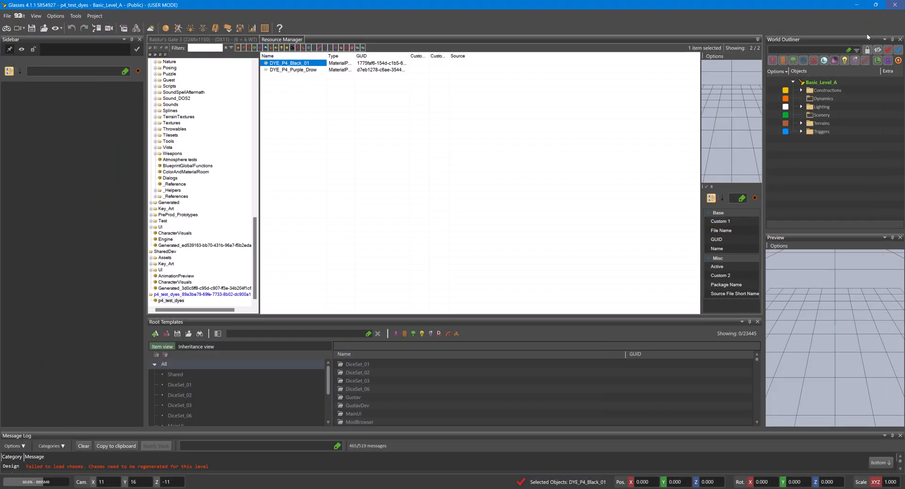
pyautogui.click(302, 69)
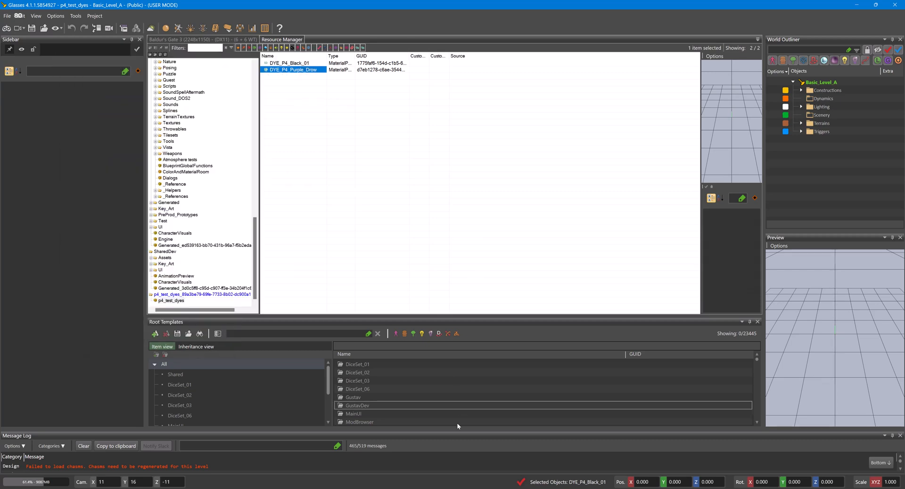
pyautogui.moveTo(450, 488)
pyautogui.click(386, 457)
pyautogui.moveTo(210, 64); pyautogui.dragTo(671, 63)
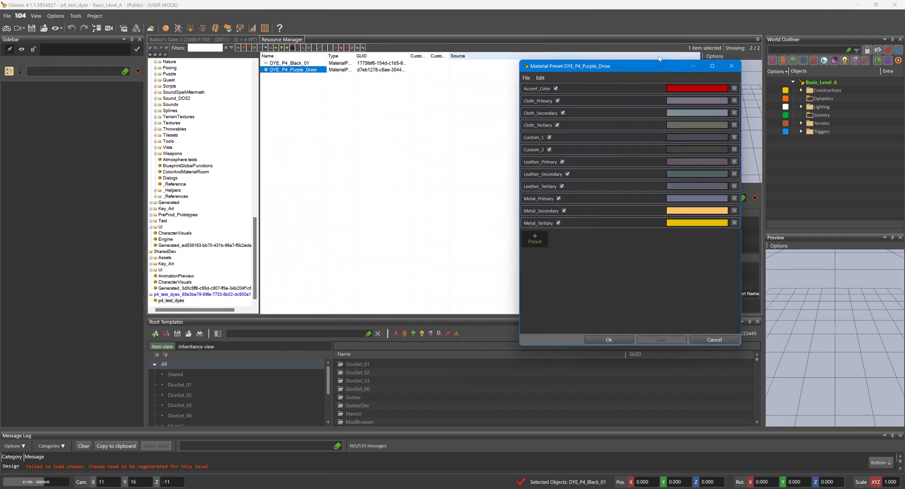
pyautogui.doubleClick(289, 62)
pyautogui.moveTo(215, 71); pyautogui.dragTo(446, 68)
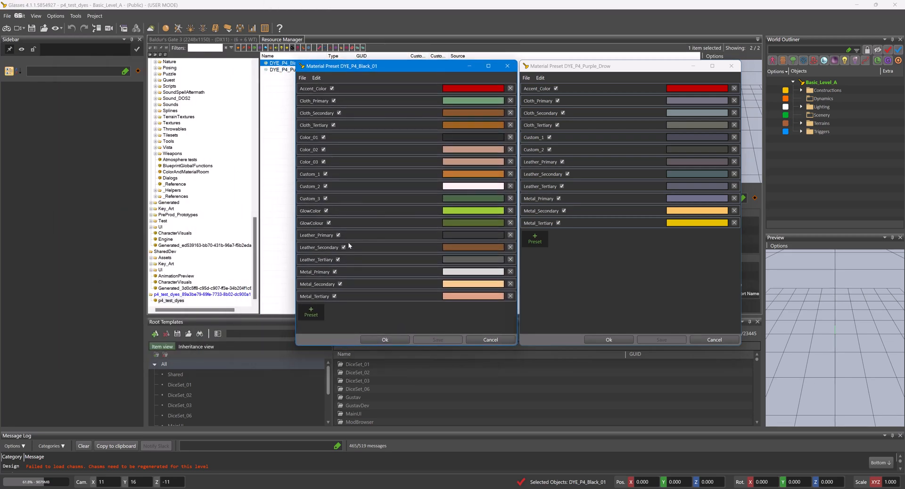
# Add two Vector3 parameters named GlowColor and GlowColour to DYE_P4_Purple_Drow.
pyautogui.click(536, 239)
pyautogui.click(554, 257)
pyautogui.write('GlowColor')
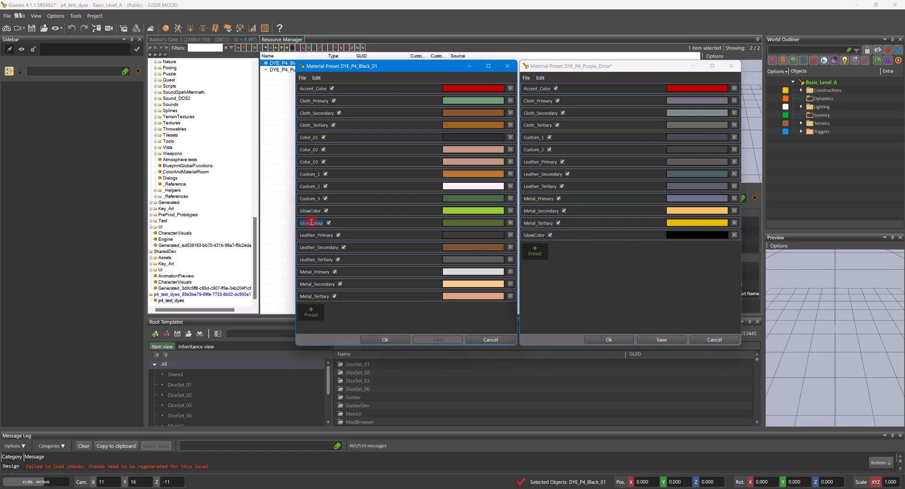
pyautogui.click(535, 250)
pyautogui.click(564, 271)
pyautogui.doubleClick(545, 248)
pyautogui.write('GlowColour')
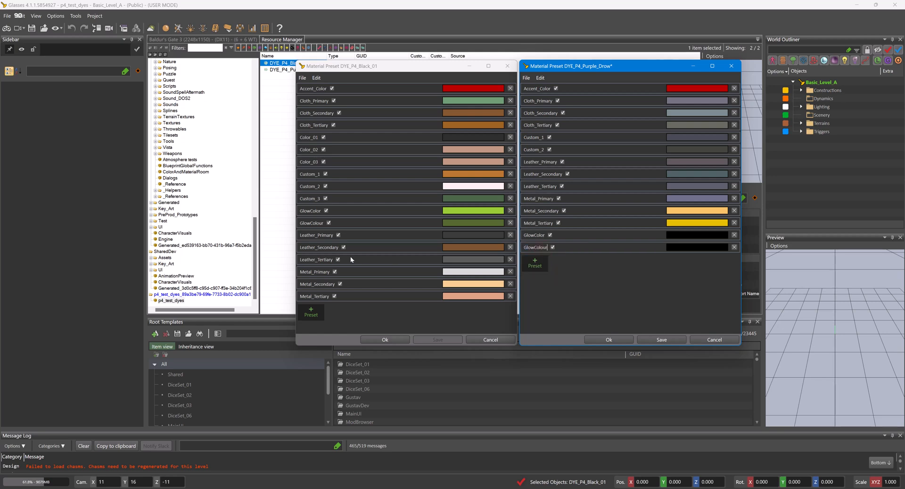
# Add Vector3 parameters named Custom_3 and Color_01 to DYE_P4_Purple_Drow, matching the names in DYE_P4_Black_01.
pyautogui.click(319, 203)
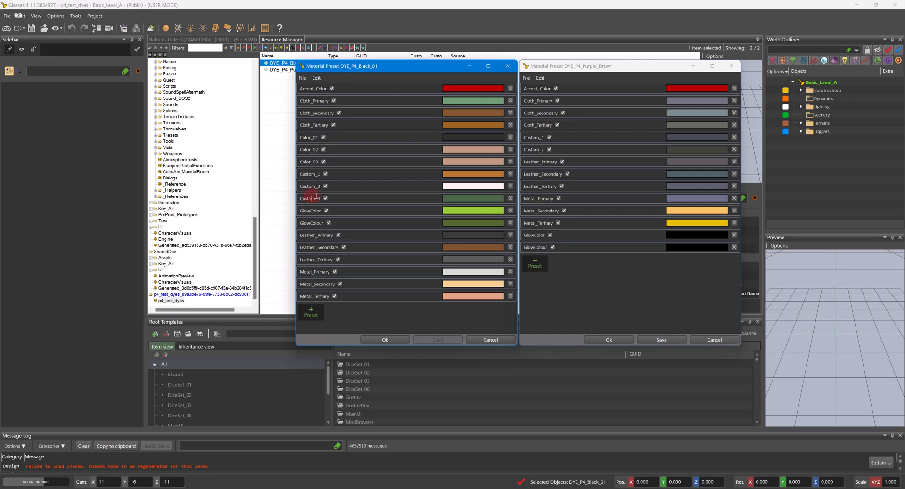
pyautogui.click(534, 263)
pyautogui.click(555, 280)
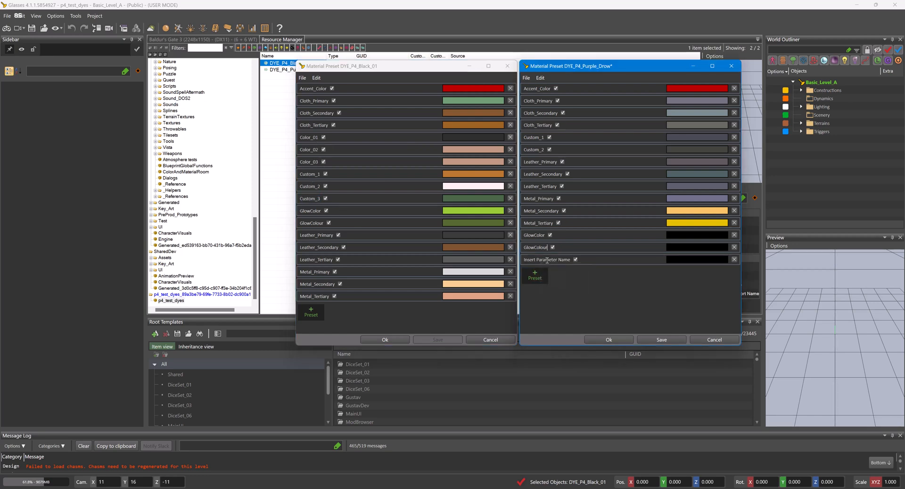
pyautogui.click(308, 138)
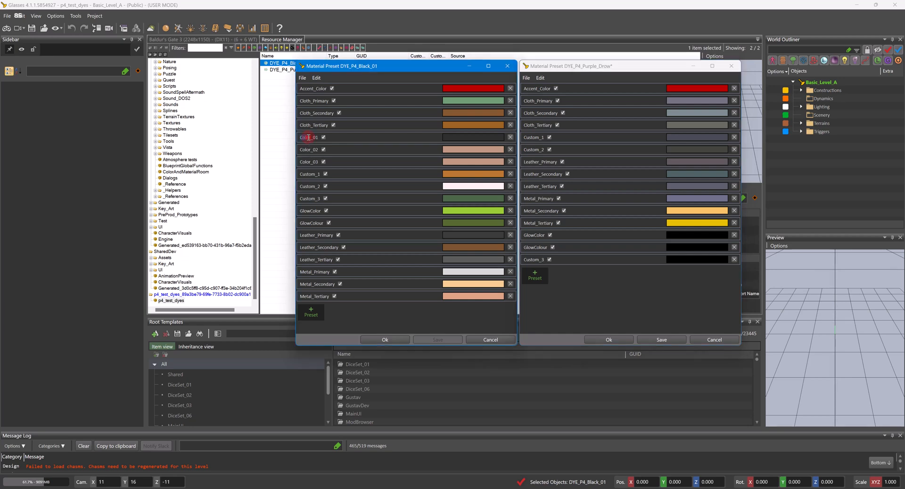
pyautogui.click(535, 276)
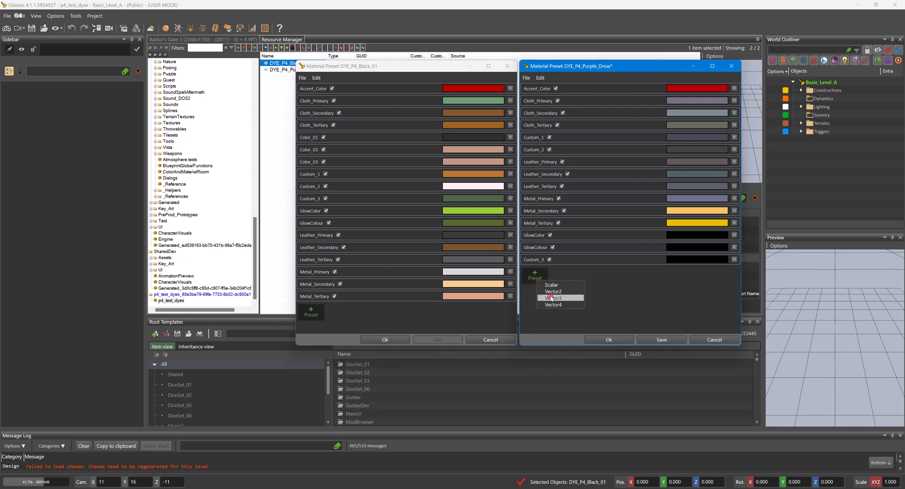
pyautogui.click(555, 293)
pyautogui.write('Color_01')
# Copy the Color_02 name from DYE_P4_Black_01 into a new Vector3 parameter in DYE_P4_Purple_Drow.
pyautogui.click(309, 149)
pyautogui.doubleClick(309, 149)
pyautogui.hotkey('ctrl', 'c')
pyautogui.click(536, 289)
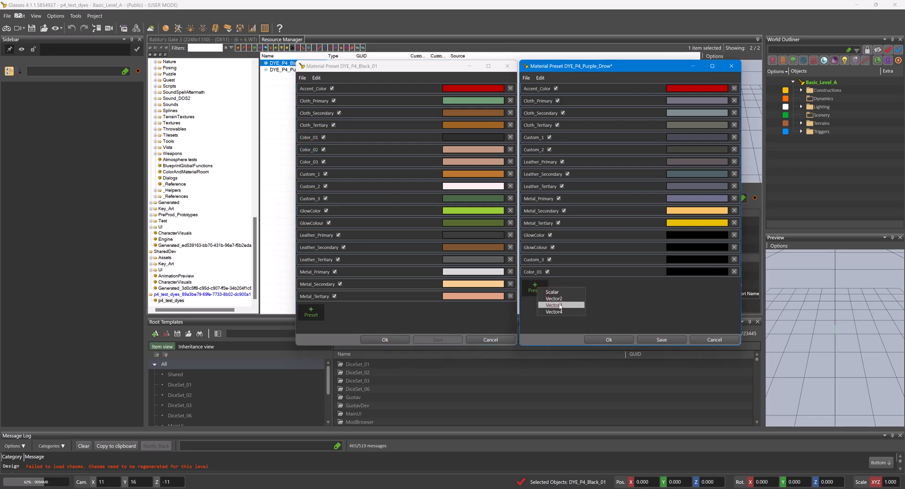
pyautogui.click(554, 305)
pyautogui.hotkey('ctrl', 'v')
# Add a Vector3 parameter named Color_03 to DYE_P4_Purple_Drow and close the DYE_P4_Black_01 preset.
pyautogui.click(309, 162)
pyautogui.doubleClick(309, 162)
pyautogui.hotkey('ctrl', 'c')
pyautogui.click(537, 305)
pyautogui.click(554, 322)
pyautogui.doubleClick(548, 297)
pyautogui.hotkey('ctrl', 'v')
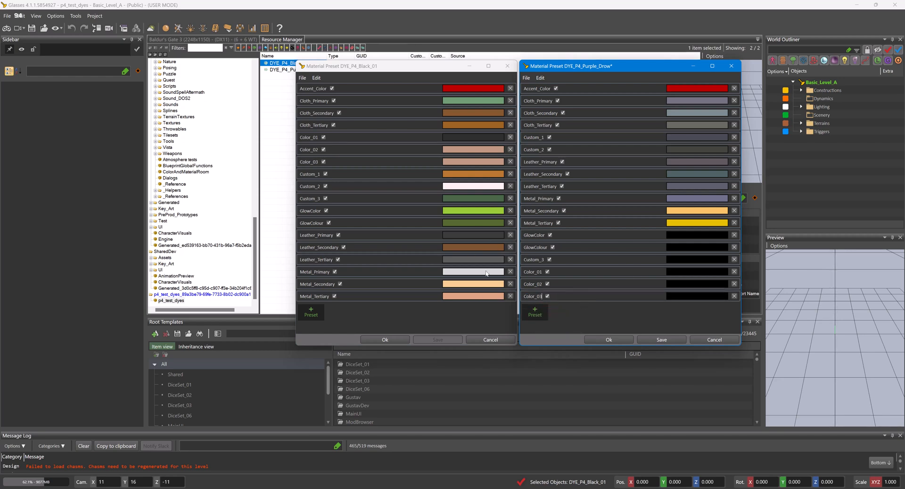
pyautogui.click(384, 339)
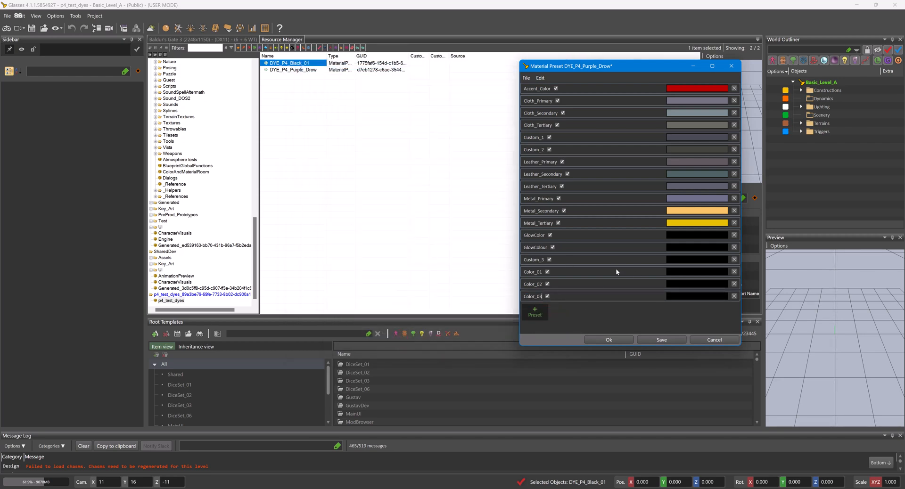
# Set GlowColor and GlowColour in DYE_P4_Purple_Drow to a bright lavender with hue 237.7, saturation 0.375 and values 0.845 and 0.922.
pyautogui.click(678, 234)
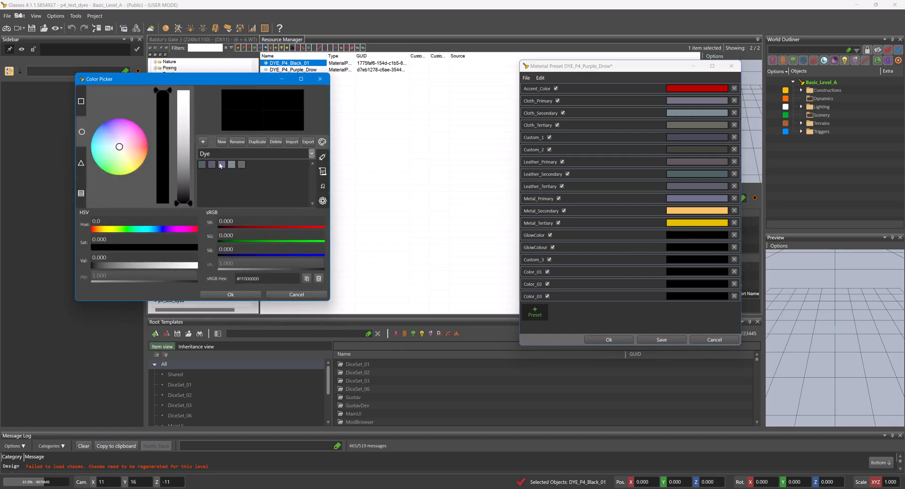
pyautogui.click(114, 138)
pyautogui.moveTo(183, 125); pyautogui.dragTo(183, 107)
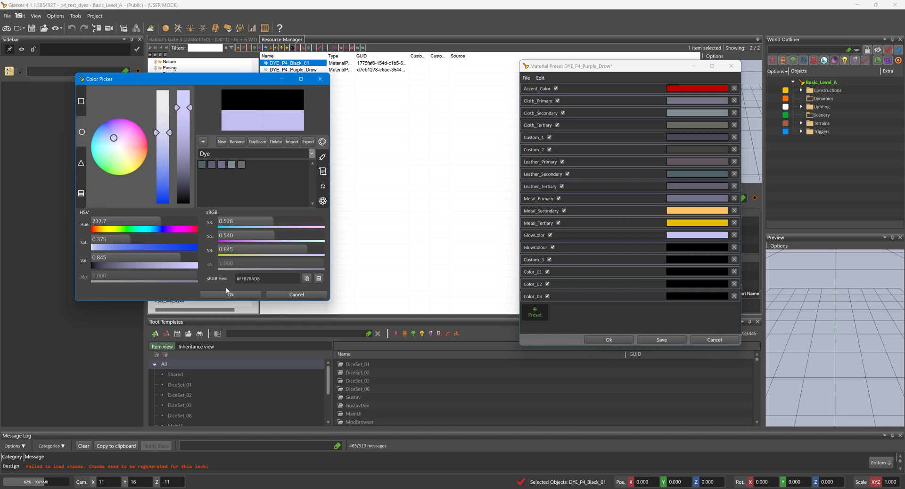
pyautogui.click(230, 294)
pyautogui.click(679, 251)
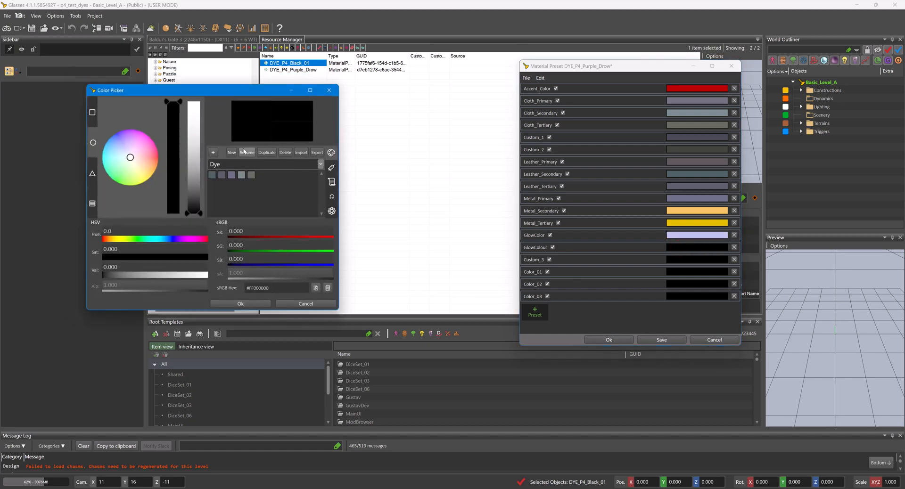
pyautogui.moveTo(194, 212); pyautogui.dragTo(193, 115)
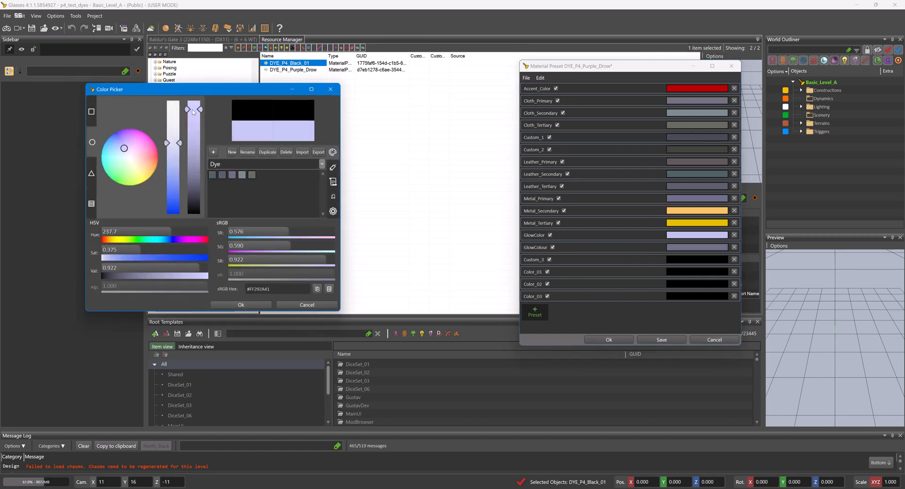
pyautogui.click(240, 304)
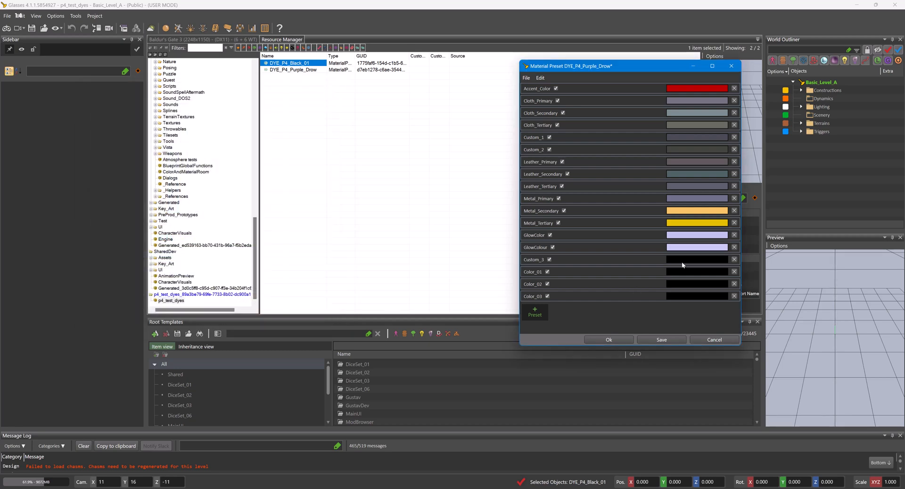
# Set Custom_3 to the dark teal swatch #FF131F22 from the Dye palette and save the preset.
pyautogui.click(682, 259)
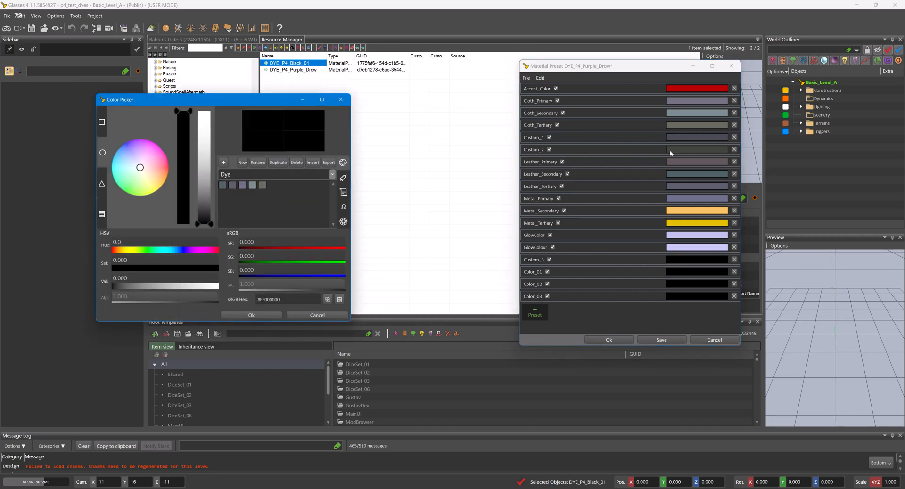
pyautogui.click(221, 186)
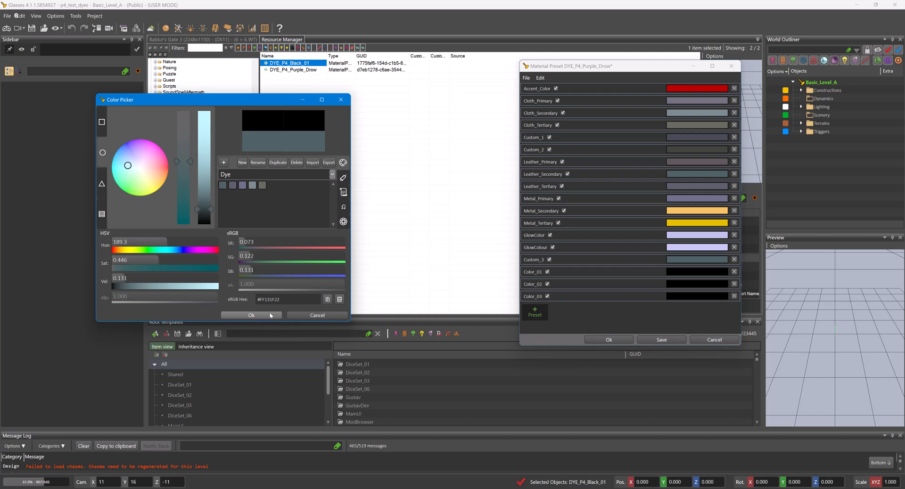
pyautogui.click(251, 315)
pyautogui.click(653, 338)
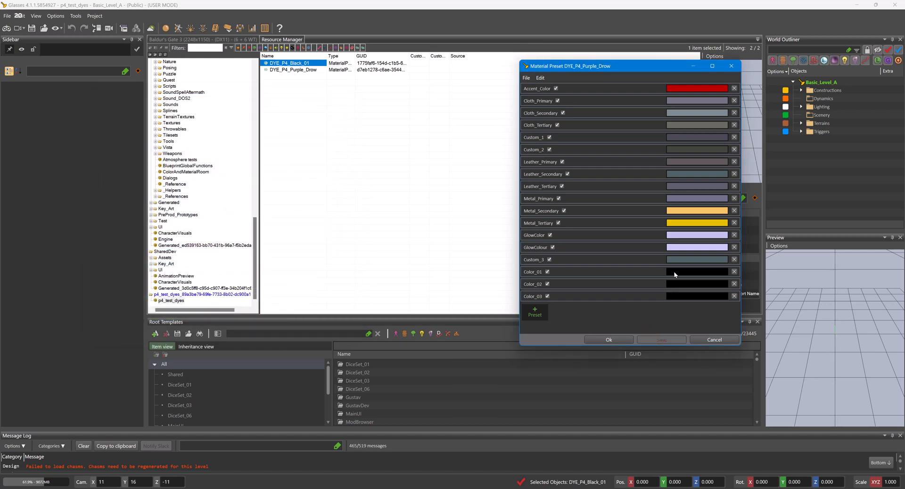
# Set Color_01 to the Dye palette's purple-grey swatch #FF1C1D27 and Color_02 to its light blue-grey swatch.
pyautogui.click(674, 271)
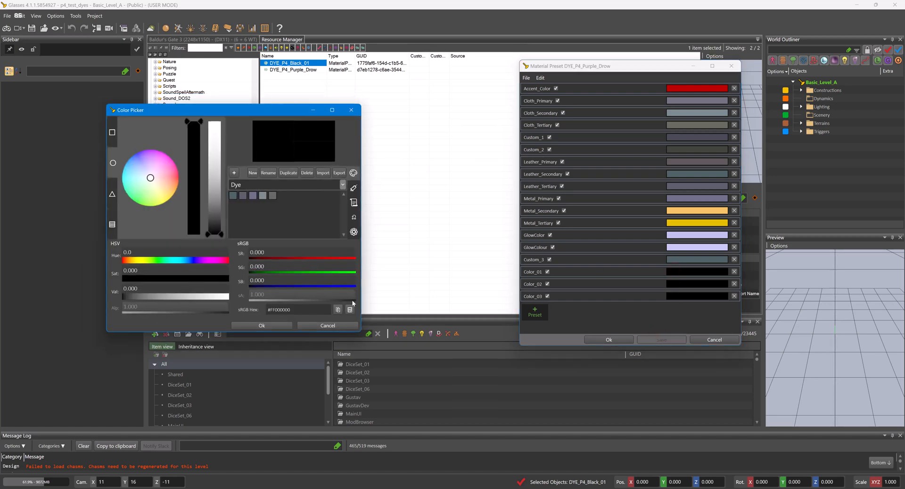
pyautogui.click(243, 195)
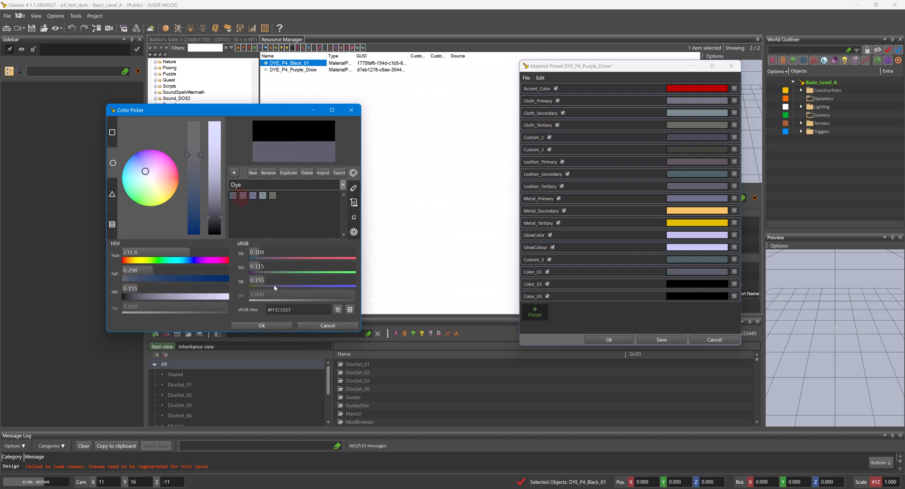
pyautogui.click(261, 325)
pyautogui.click(674, 284)
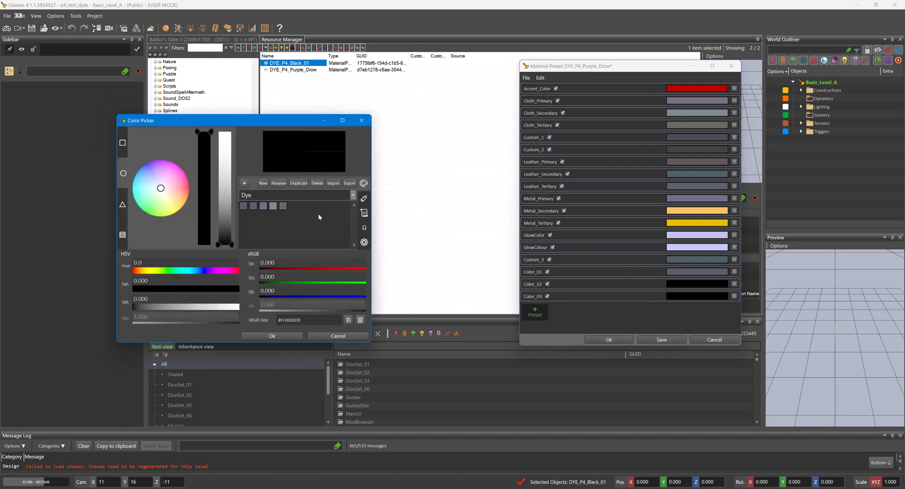
pyautogui.click(273, 205)
# Set Color_03 to the dark teal Dye palette swatch #FF131F22, then save and close DYE_P4_Purple_Drow.
pyautogui.click(696, 296)
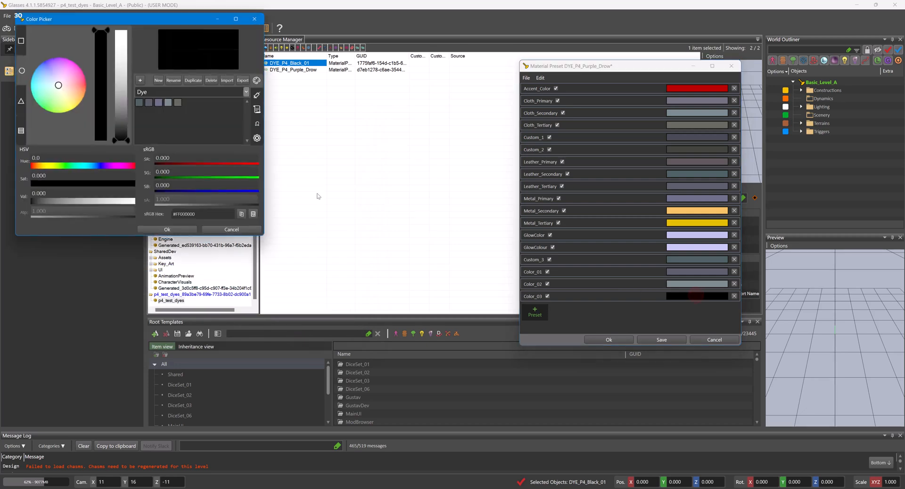
pyautogui.click(139, 103)
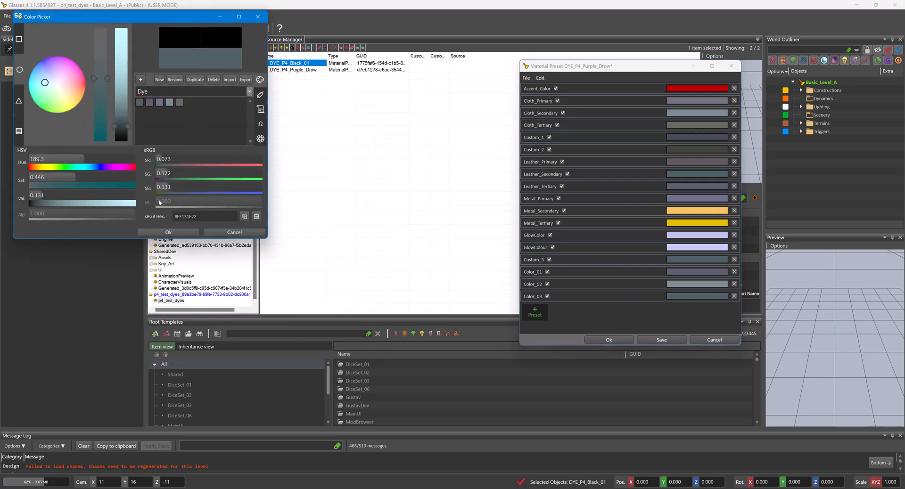
pyautogui.click(175, 233)
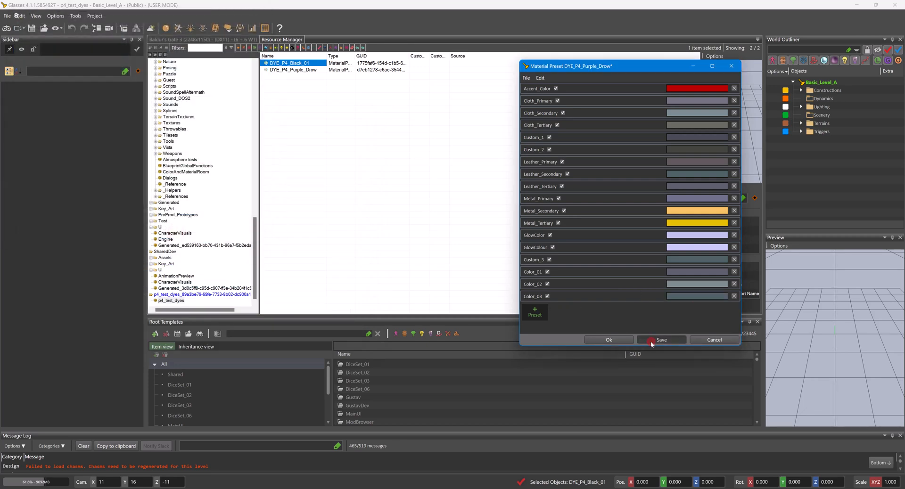
pyautogui.click(615, 339)
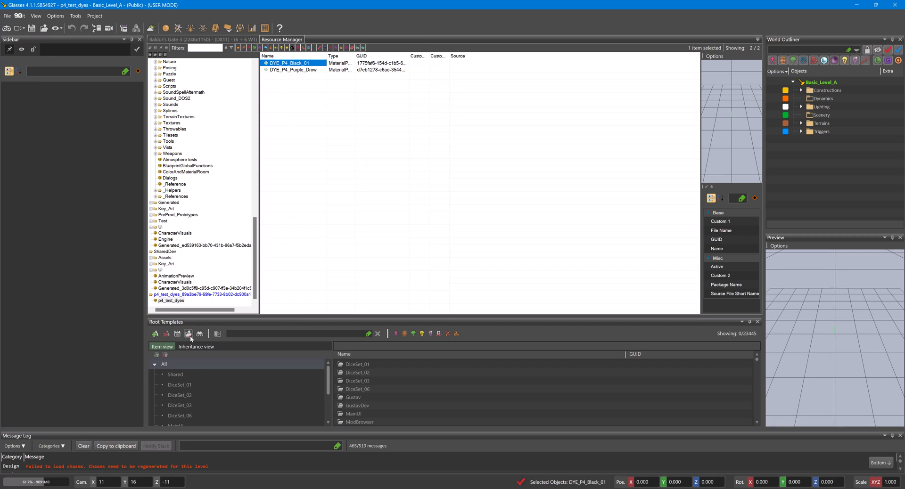
# Search the root templates for Dye and start creating a template inherited from LOOT_Dye_BlackGreen_01.
pyautogui.click(301, 335)
pyautogui.write('Dye')
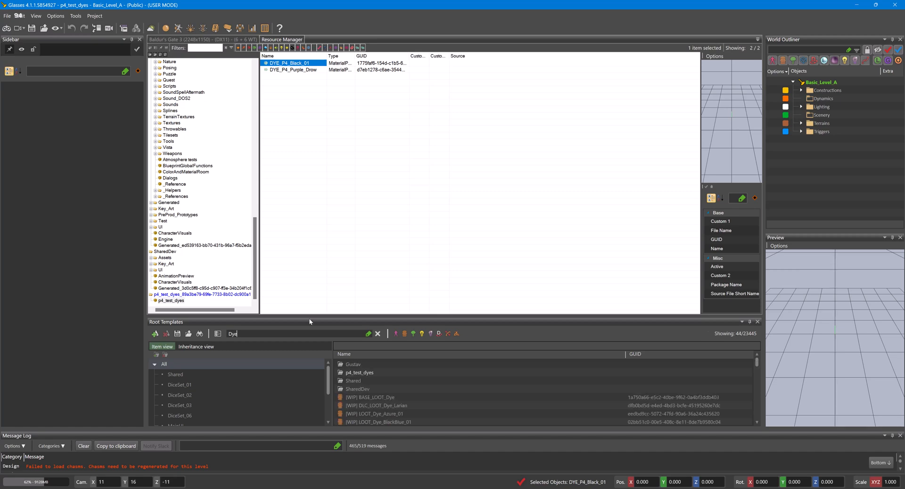
pyautogui.scroll(-2, 401, 386)
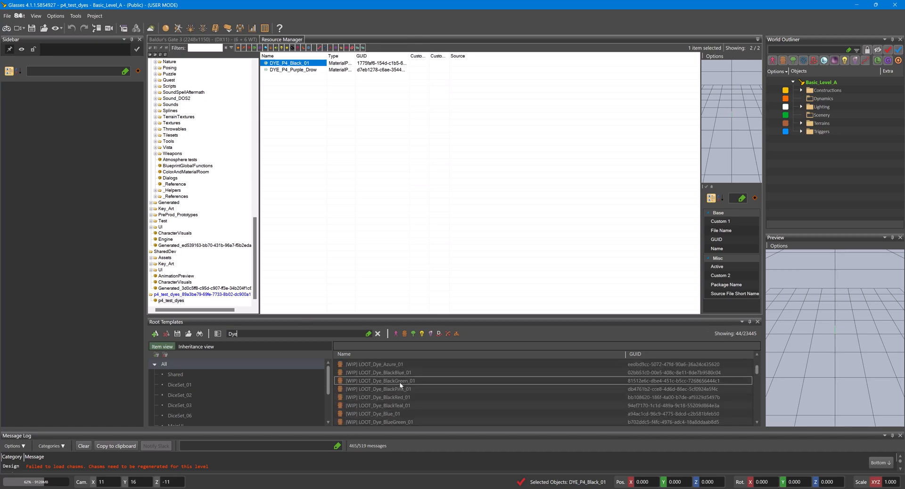
pyautogui.click(400, 382)
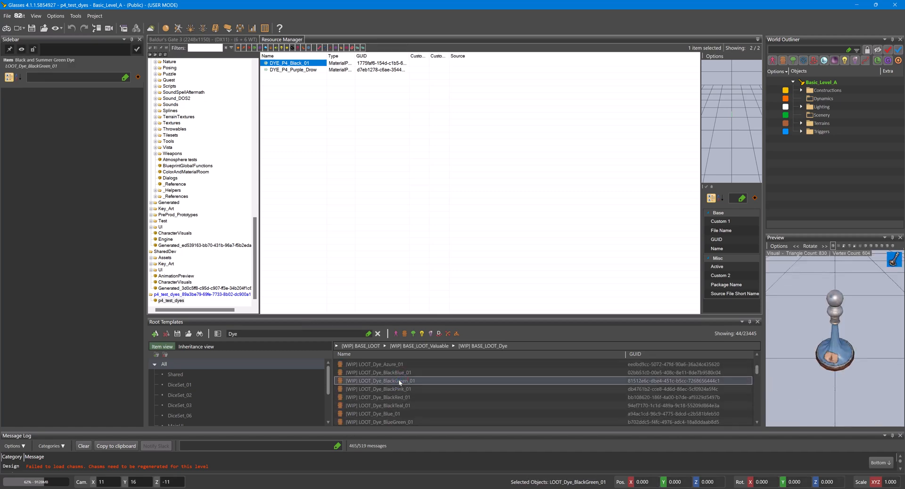
pyautogui.rightClick(400, 382)
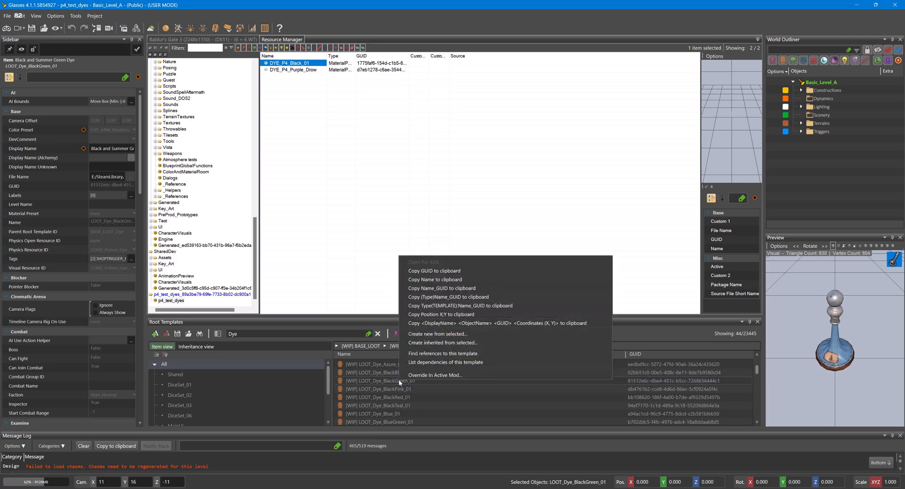
pyautogui.click(446, 343)
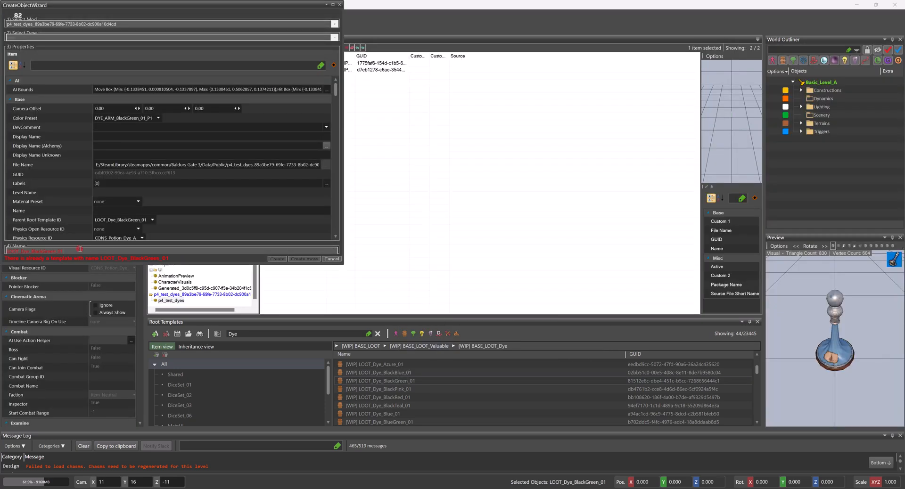
# Try to name the new template Obj_Dye_P4_Black_01 and list the existing templates of the p4_test_dyes mod.
pyautogui.moveTo(80, 250); pyautogui.dragTo(2, 243)
pyautogui.write('Obj_Dye_P4_Black_01')
pyautogui.scroll(-1, 371, 403)
pyautogui.scroll(-2, 310, 392)
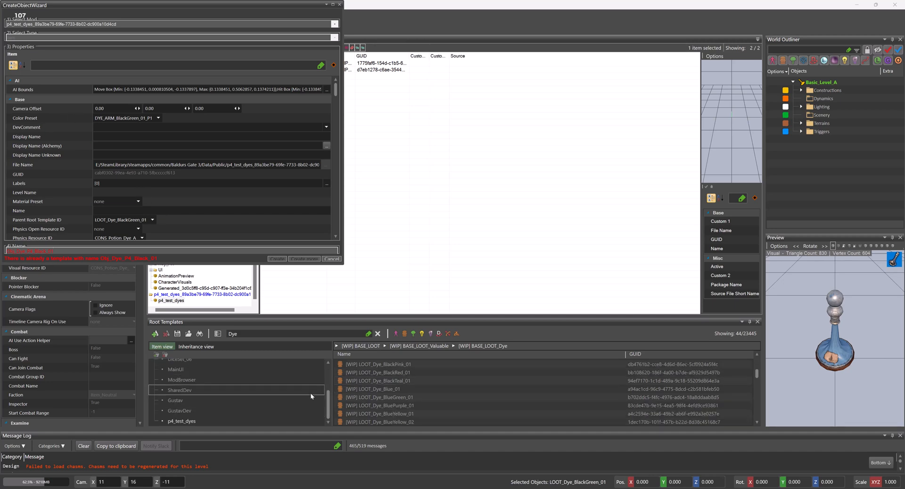
pyautogui.click(203, 421)
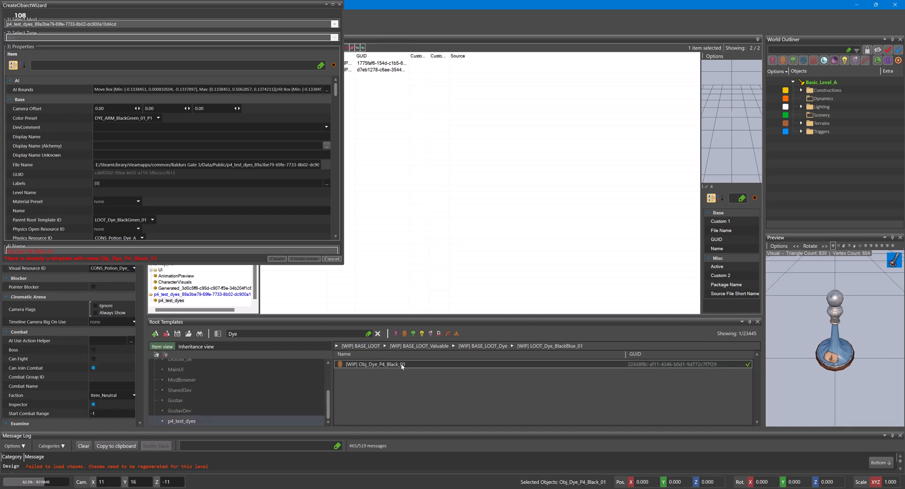
# Name the inherited template Obj_Dye_P4_Purple_Drow and create it, keeping the wizard open for another.
pyautogui.moveTo(195, 5); pyautogui.dragTo(540, 100)
pyautogui.moveTo(405, 346); pyautogui.dragTo(380, 347)
pyautogui.write('Purp')
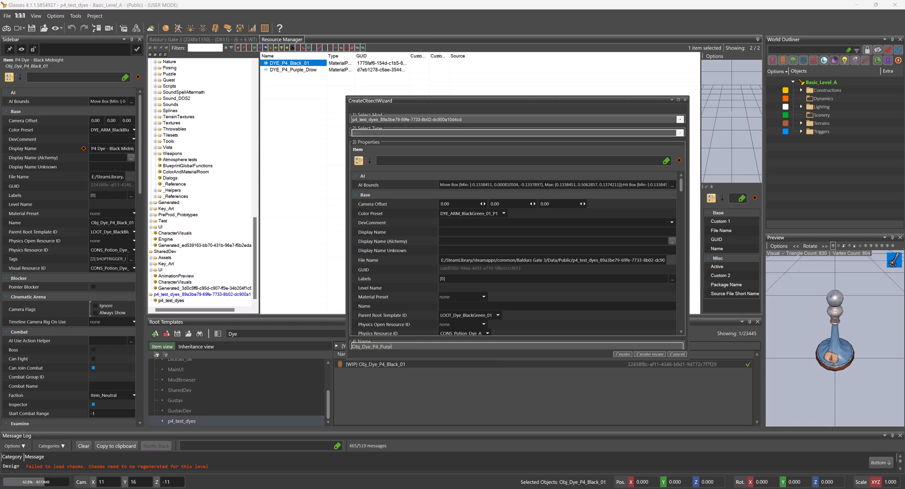
pyautogui.write('le_drow')
pyautogui.click(650, 355)
# Create a second dye template named Obj_Dye_P4_Black and finish the creation wizard.
pyautogui.click(424, 345)
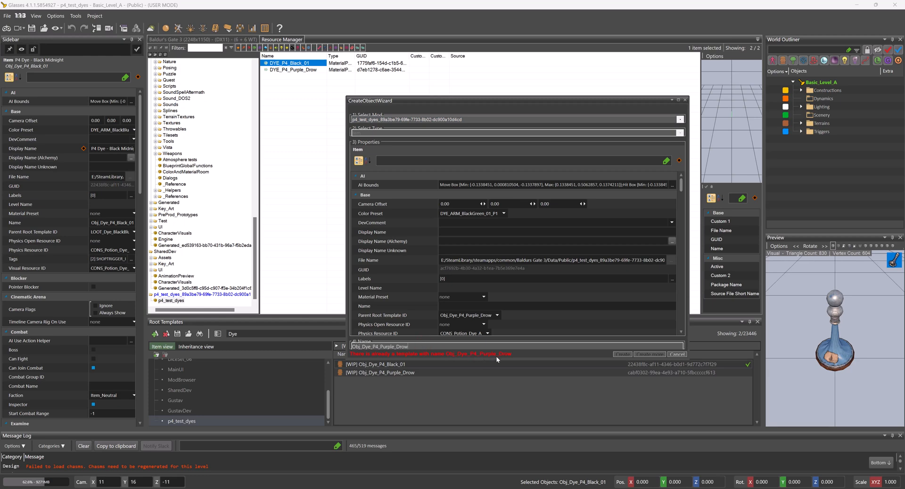
pyautogui.moveTo(408, 347); pyautogui.dragTo(380, 347)
pyautogui.press('BackSpace')
pyautogui.write('Black')
pyautogui.click(628, 353)
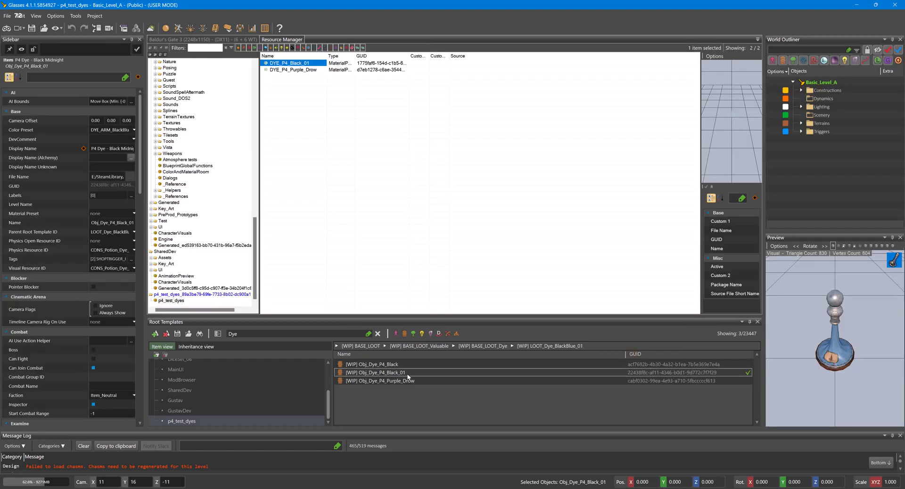
# Delete the old Obj_Dye_P4_Black_01 template and rename Obj_Dye_P4_Black to Obj_Dye_P4_Black_01.
pyautogui.press('Delete')
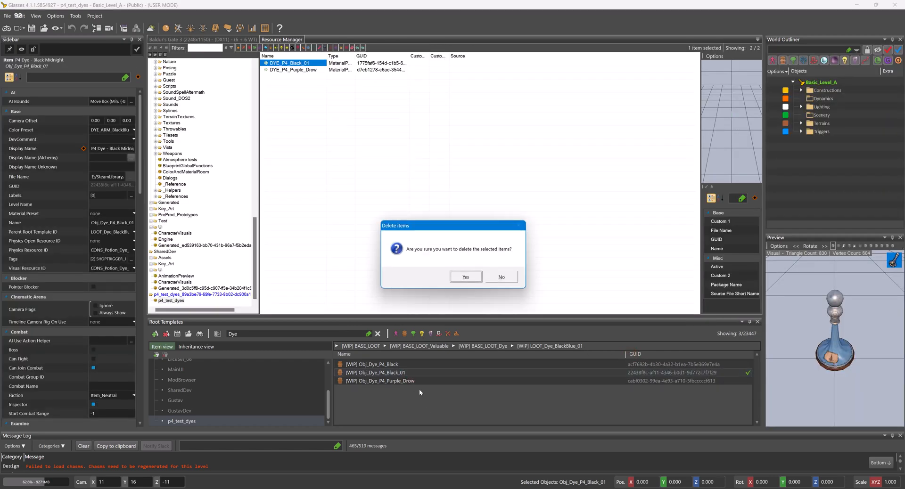
pyautogui.press('Return')
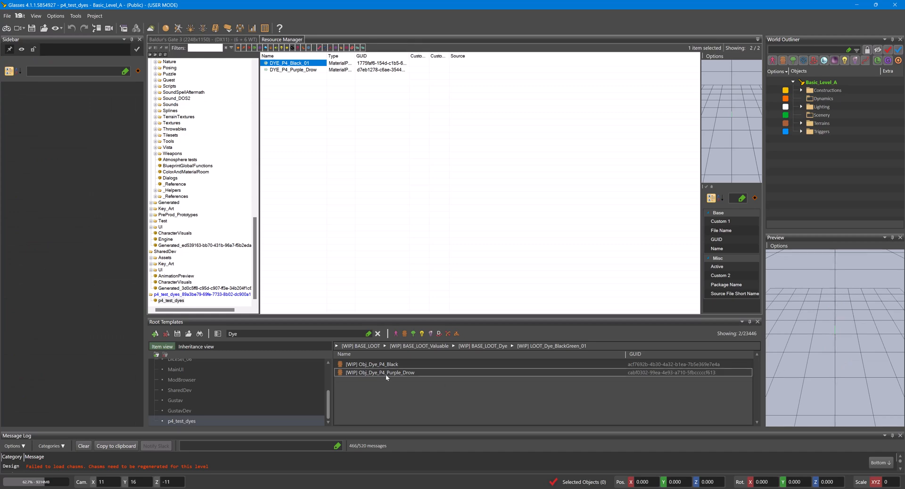
pyautogui.click(395, 365)
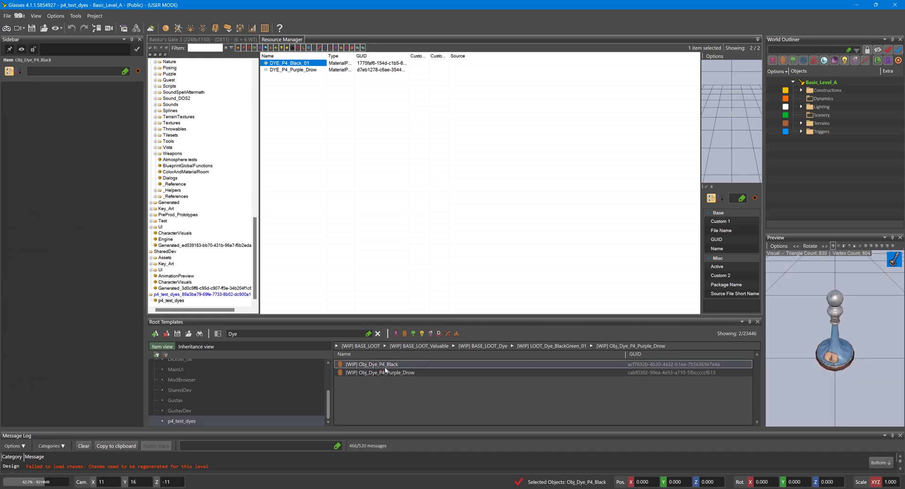
pyautogui.moveTo(142, 190); pyautogui.dragTo(258, 197)
pyautogui.click(167, 216)
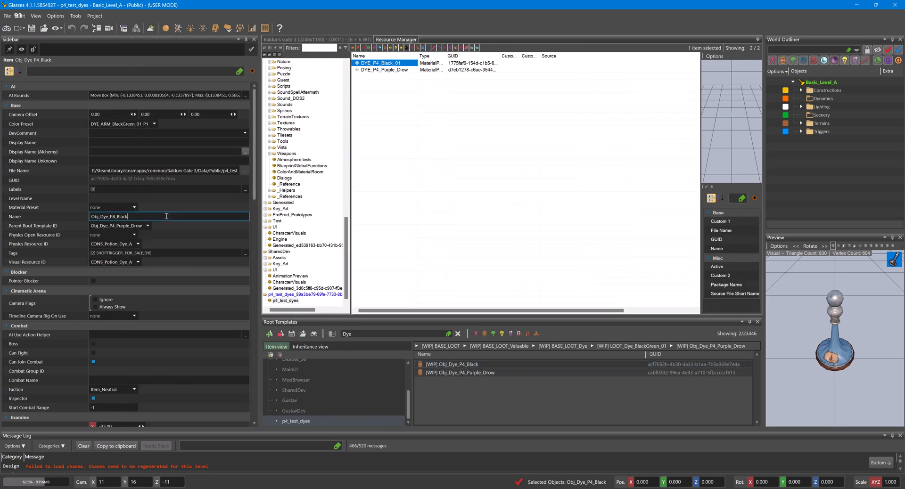
pyautogui.write('_01')
# Set the template's display name to "P4 Dye - Midnight Pumpkin", checking the colours of the DYE_P4_Black_01 preset.
pyautogui.click(99, 143)
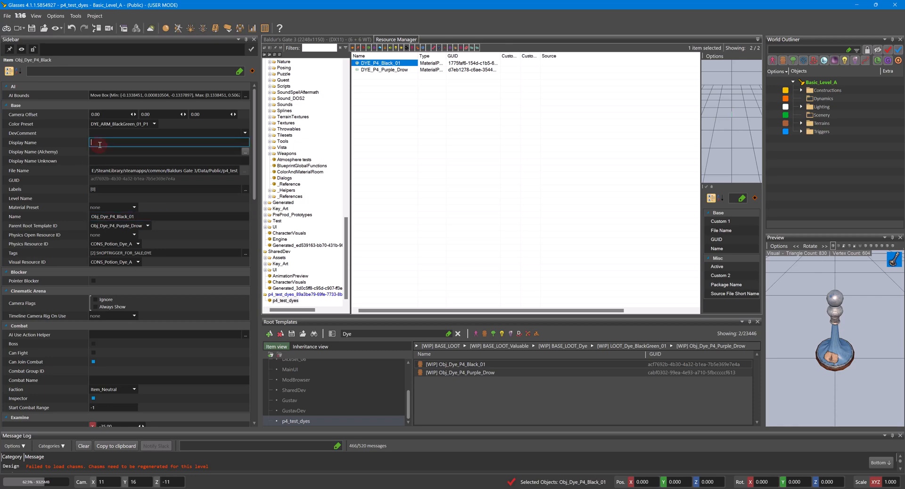
pyautogui.write('P4 Dye - Midnight')
pyautogui.doubleClick(370, 63)
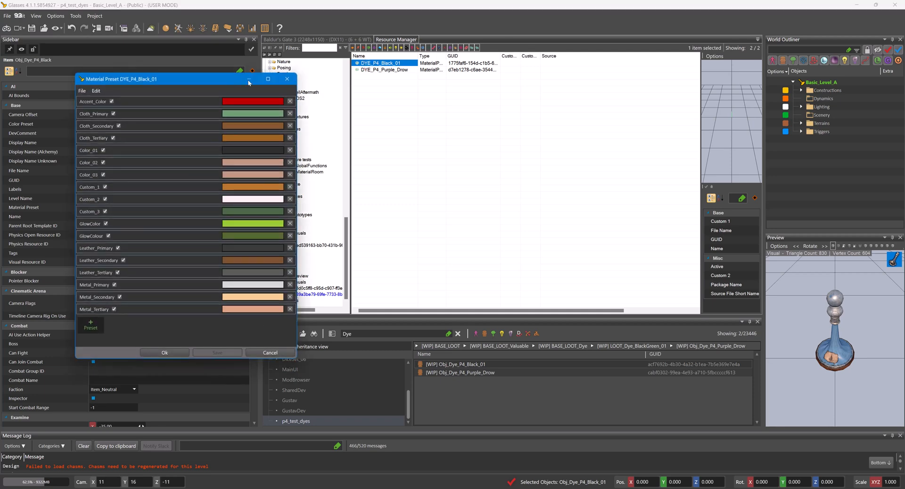
pyautogui.moveTo(266, 78); pyautogui.dragTo(546, 75)
pyautogui.click(569, 74)
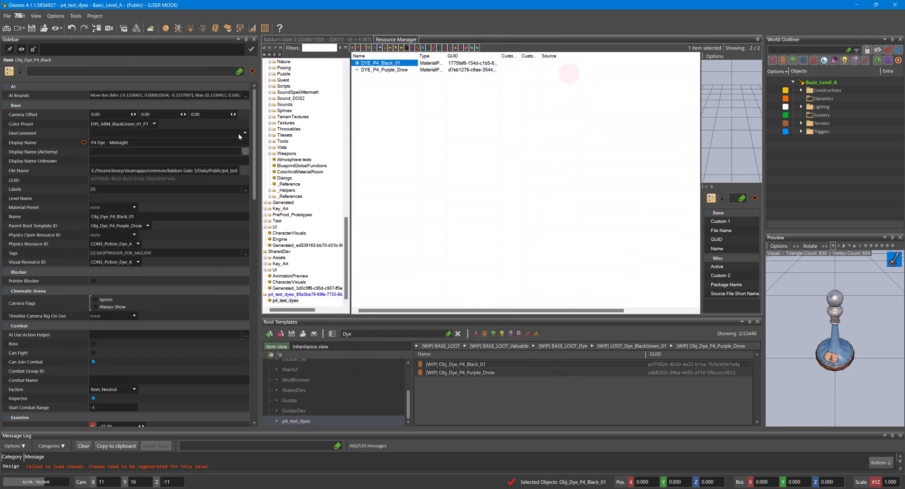
pyautogui.click(158, 144)
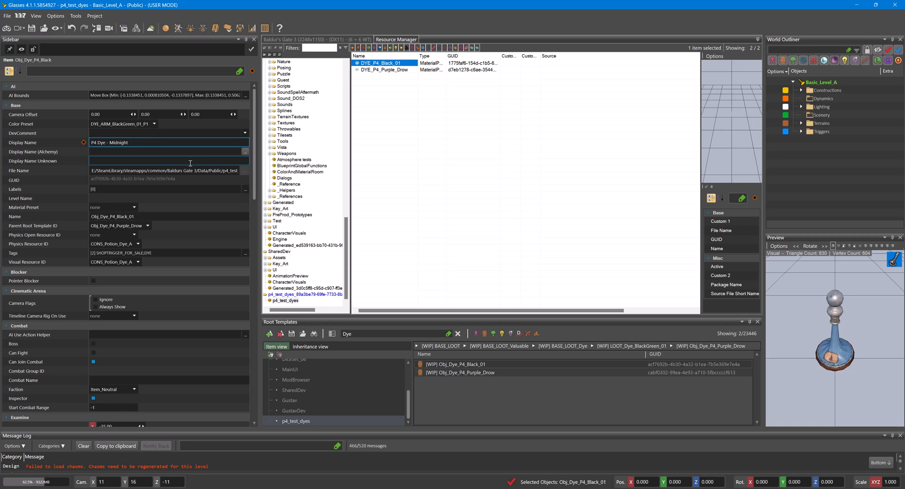
pyautogui.write('umpkin')
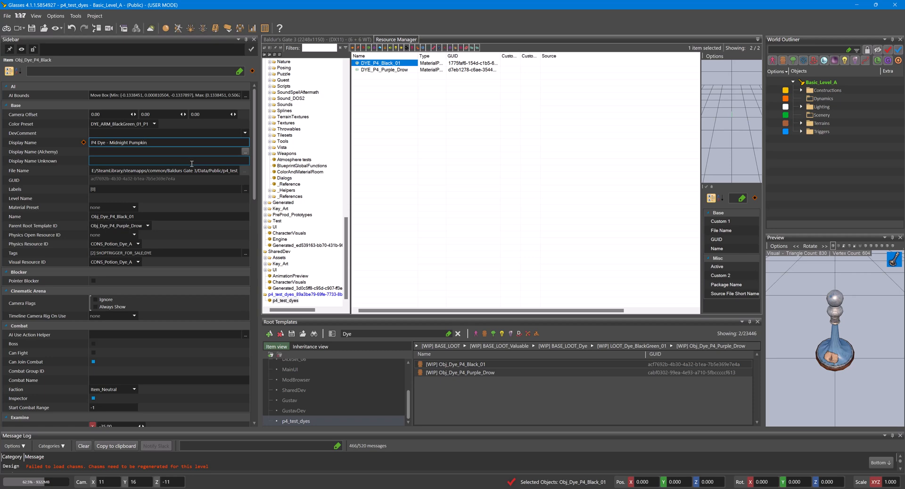
# Enter the black dye's lore description "This dye in inspired by Autumn and Halloween, with greens, browns and blacks.".
pyautogui.scroll(-4, 173, 169)
pyautogui.scroll(-8, 173, 170)
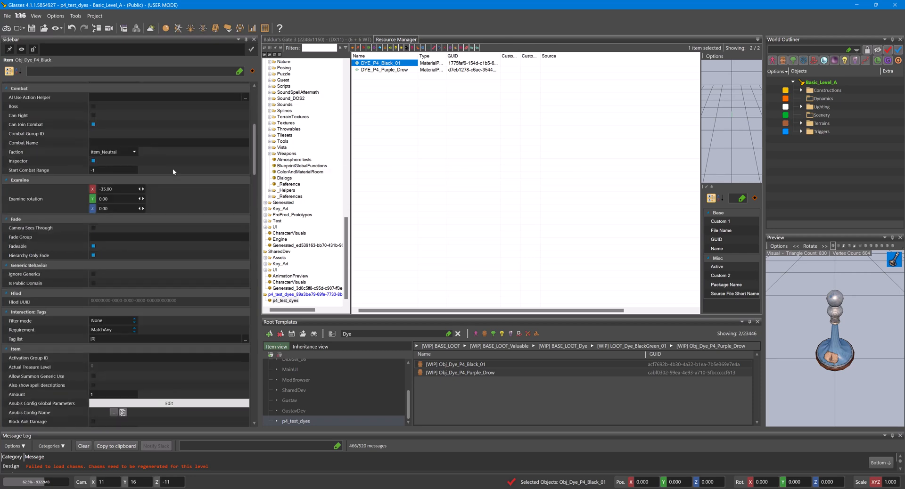
pyautogui.scroll(-6, 171, 168)
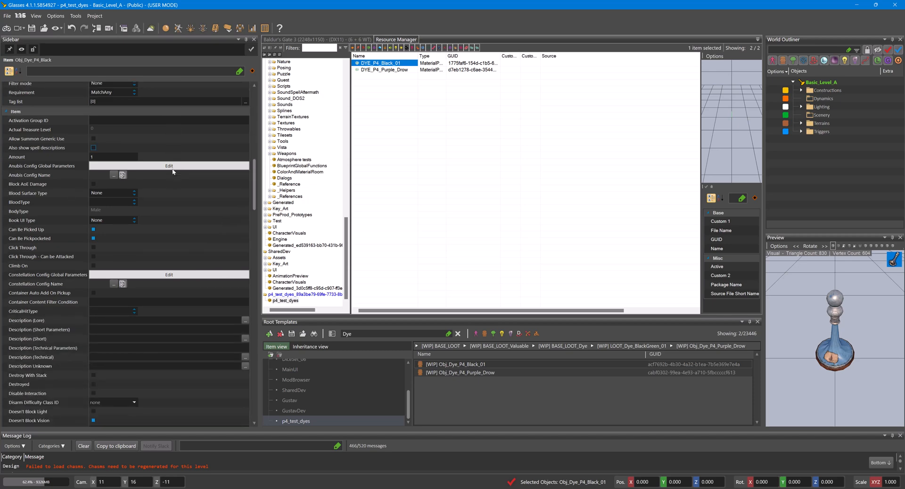
pyautogui.click(122, 260)
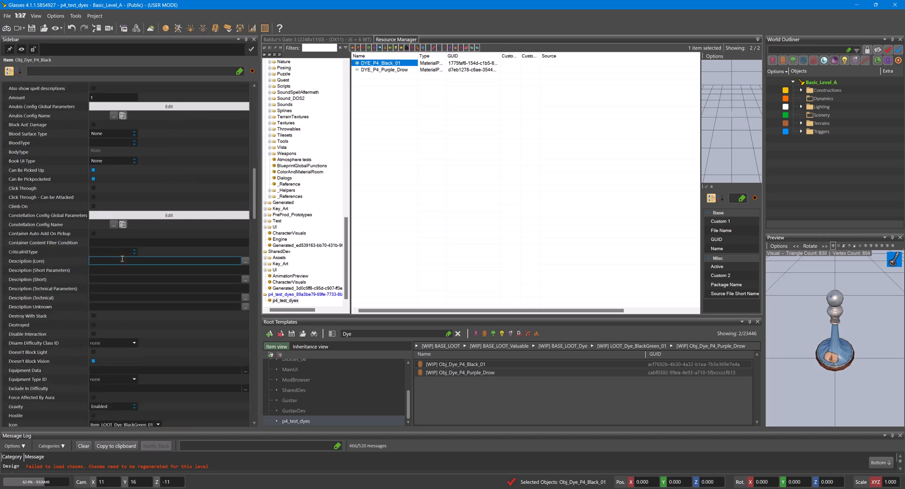
pyautogui.write('This dve in inspired by Autumn and Halloween')
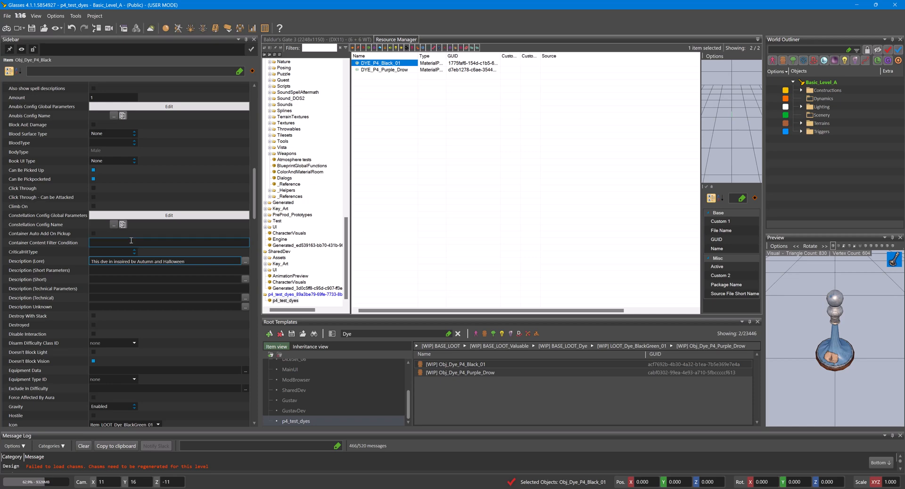
pyautogui.write(', with gren')
pyautogui.write('ns, browns and blacks.')
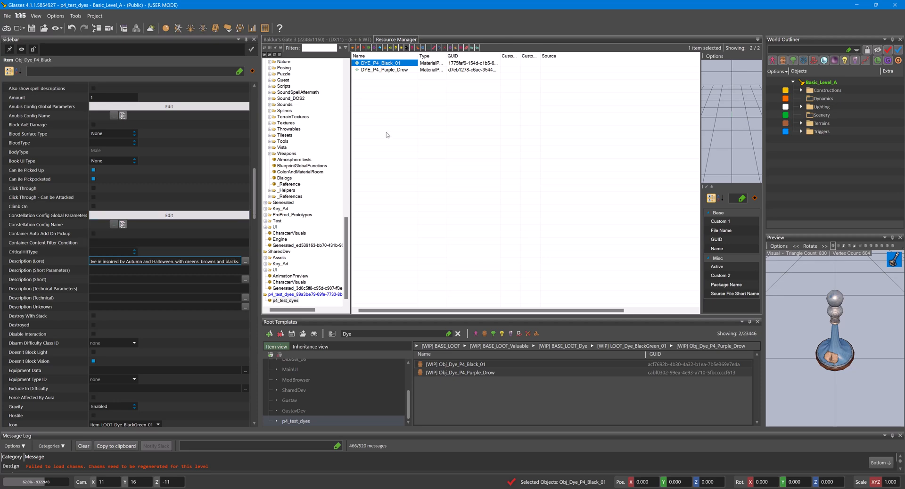
pyautogui.click(231, 273)
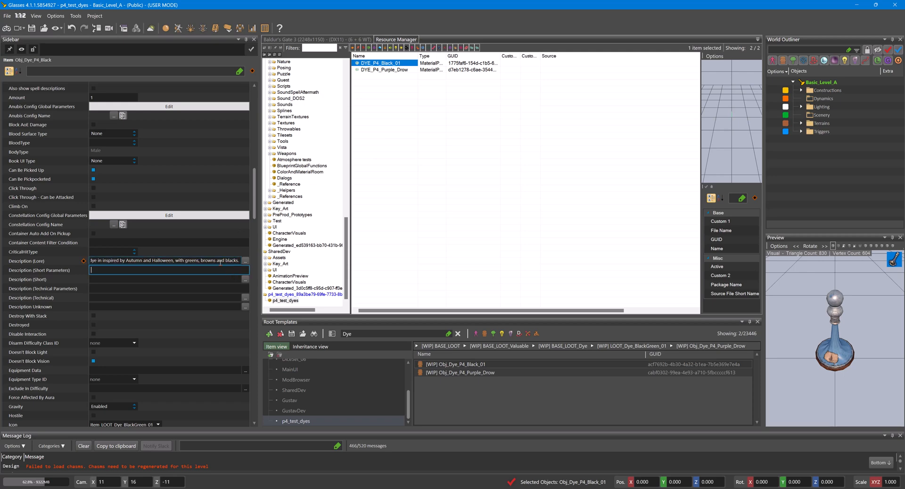
# Filter the black dye template's icon choices for "Dye" and set its icon to Item_LOOT_Dye_BlackGreen_01.
pyautogui.scroll(-3, 228, 273)
pyautogui.scroll(-4, 200, 248)
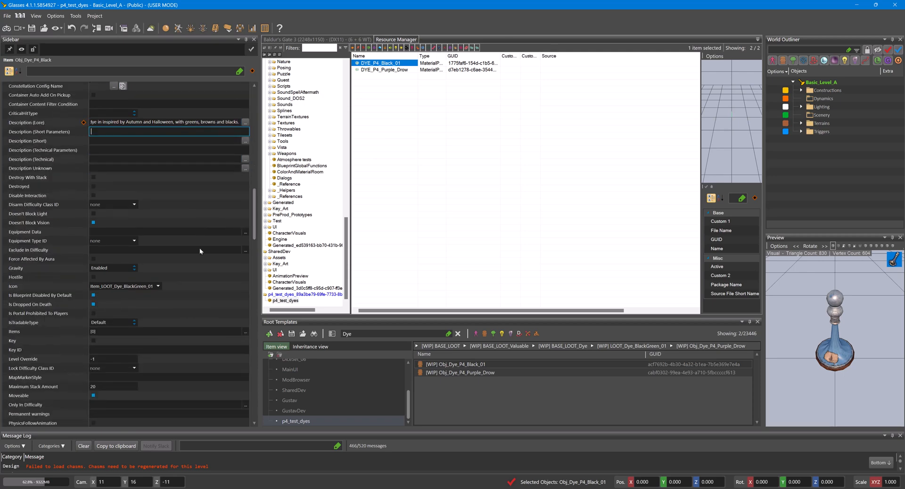
pyautogui.click(157, 287)
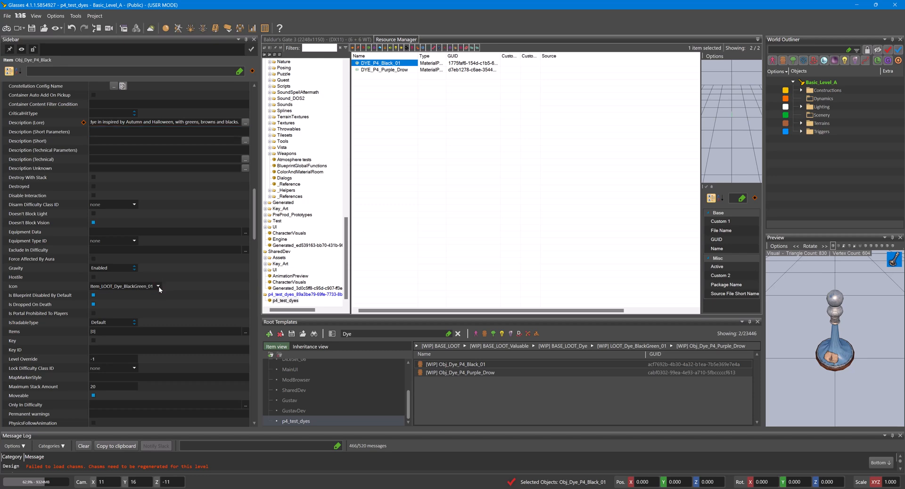
pyautogui.scroll(-2, 158, 289)
pyautogui.click(158, 248)
pyautogui.click(195, 265)
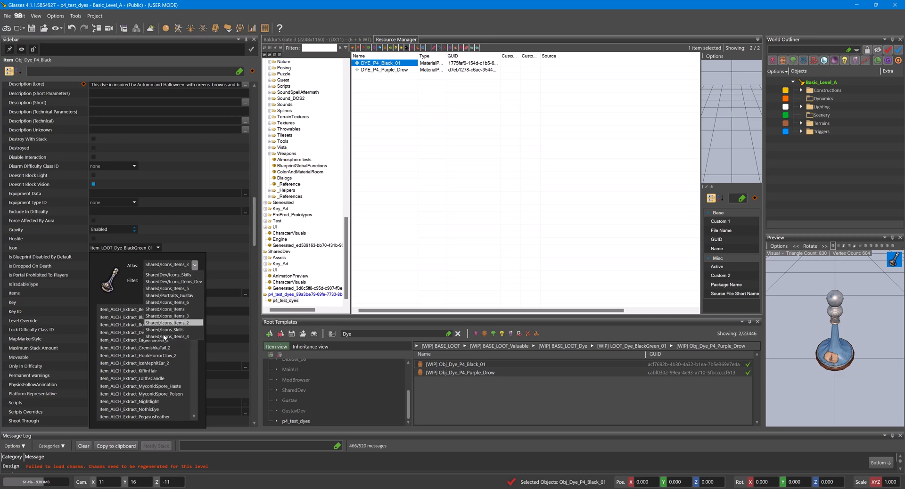
pyautogui.click(224, 226)
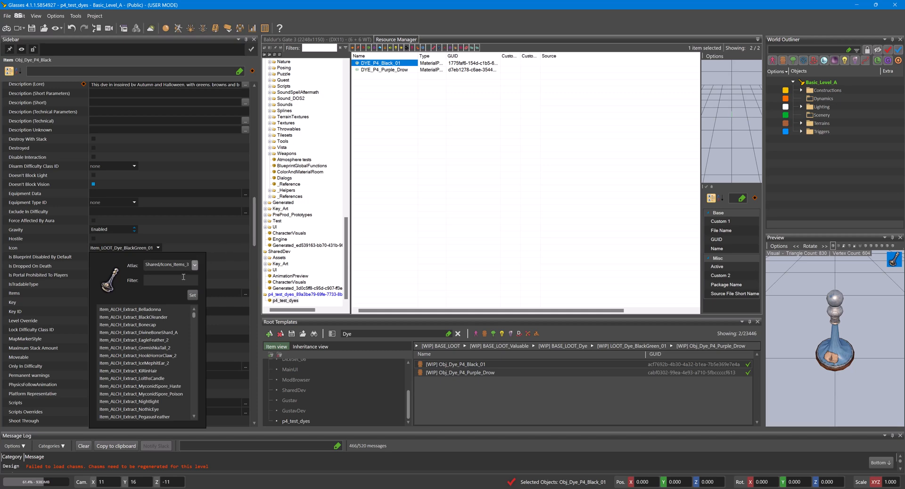
pyautogui.write('Dye')
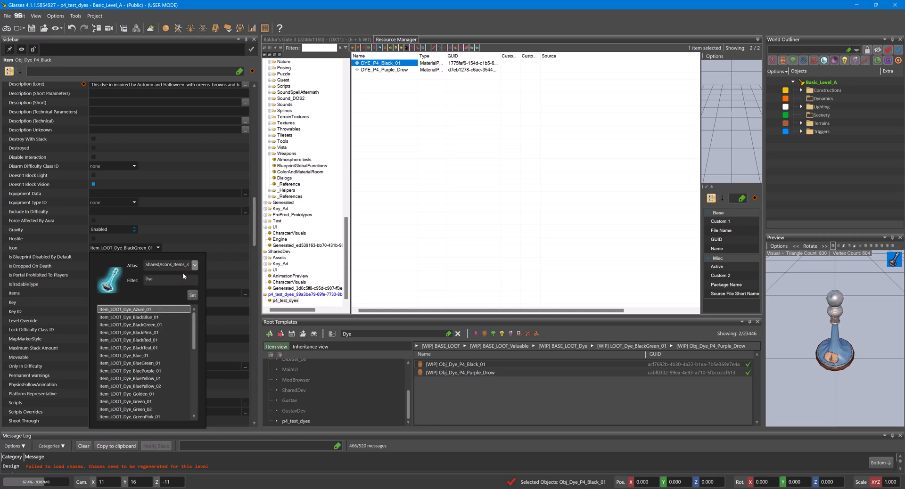
pyautogui.click(162, 325)
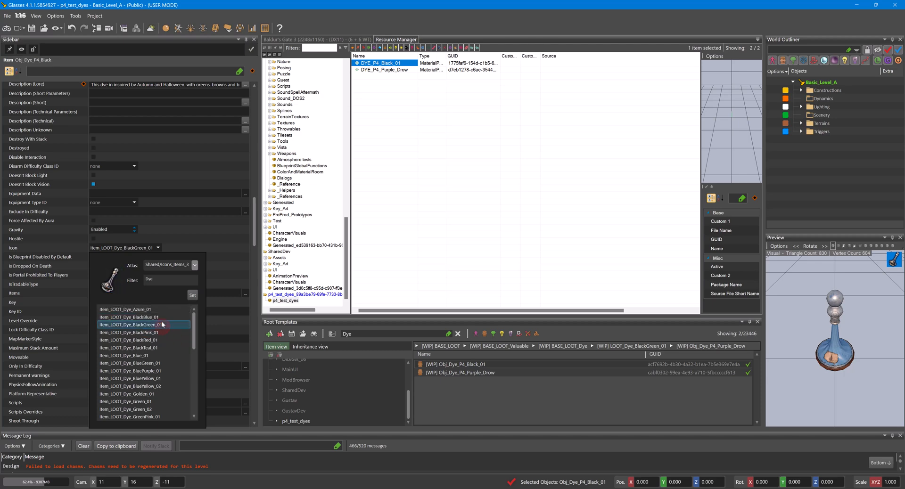
pyautogui.click(163, 325)
pyautogui.click(192, 295)
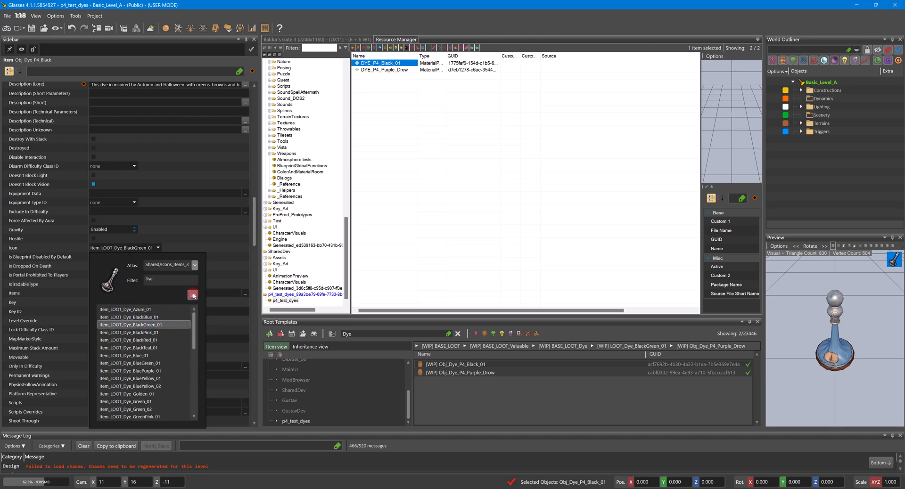
pyautogui.click(231, 246)
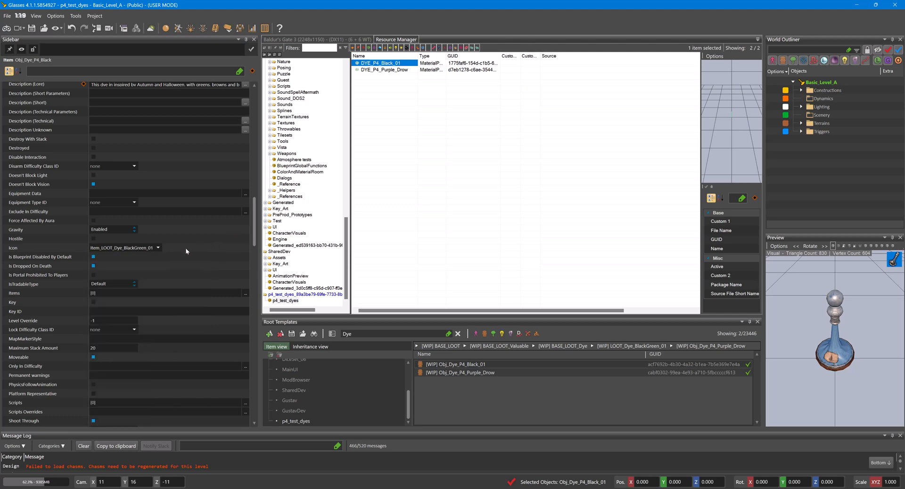
# Set the color preset of Obj_Dye_P4_Black_01 to DYE_P4_Black_01, filtering the presets by "P4".
pyautogui.scroll(10, 186, 245)
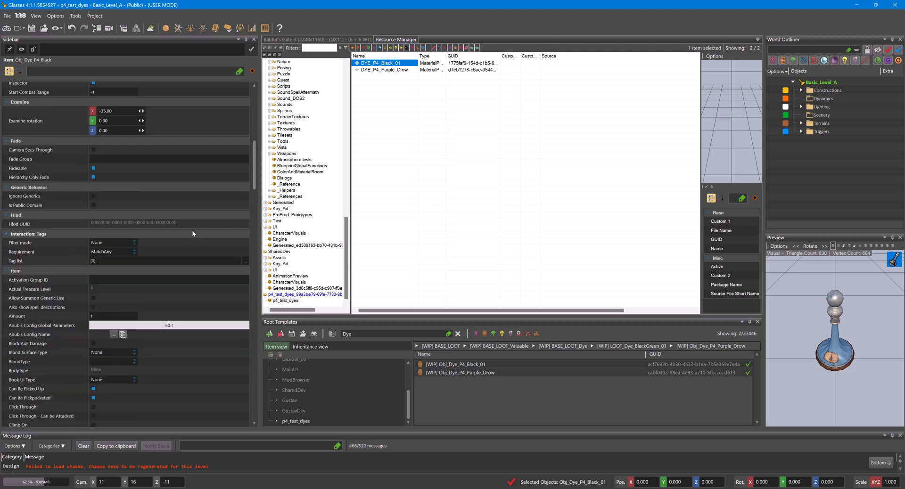
pyautogui.scroll(5, 185, 224)
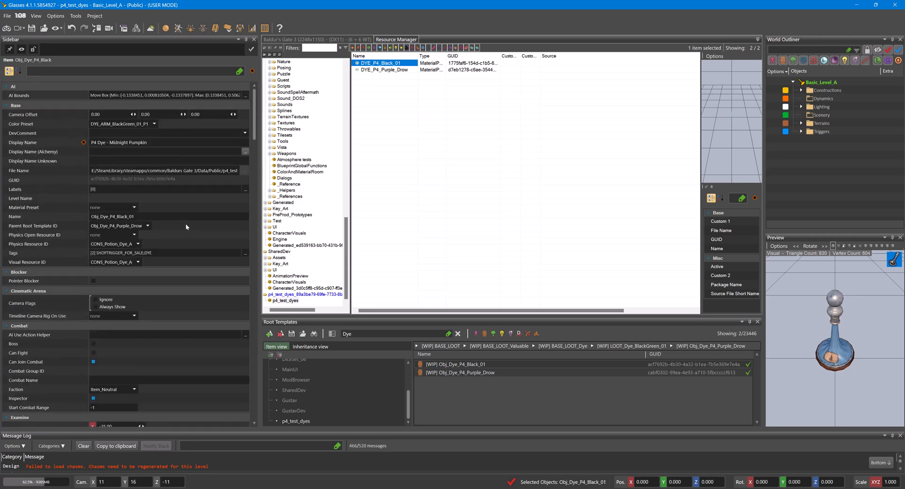
pyautogui.click(154, 125)
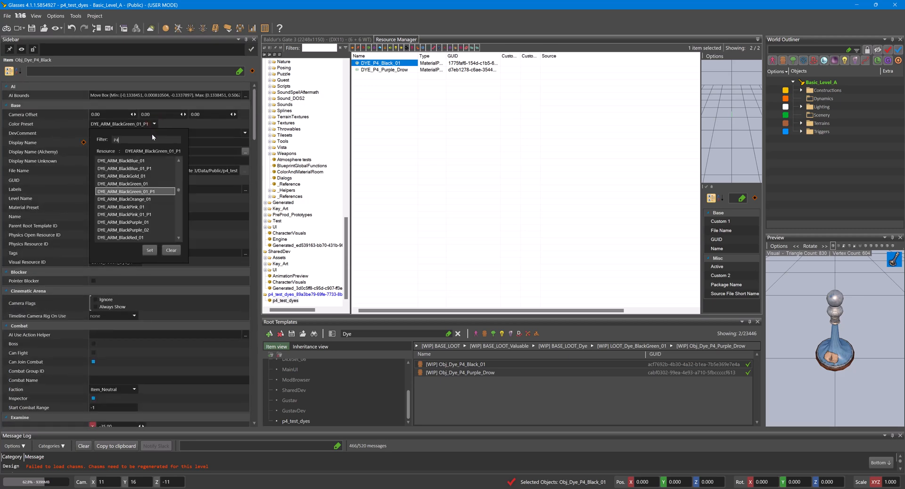
pyautogui.write('P4')
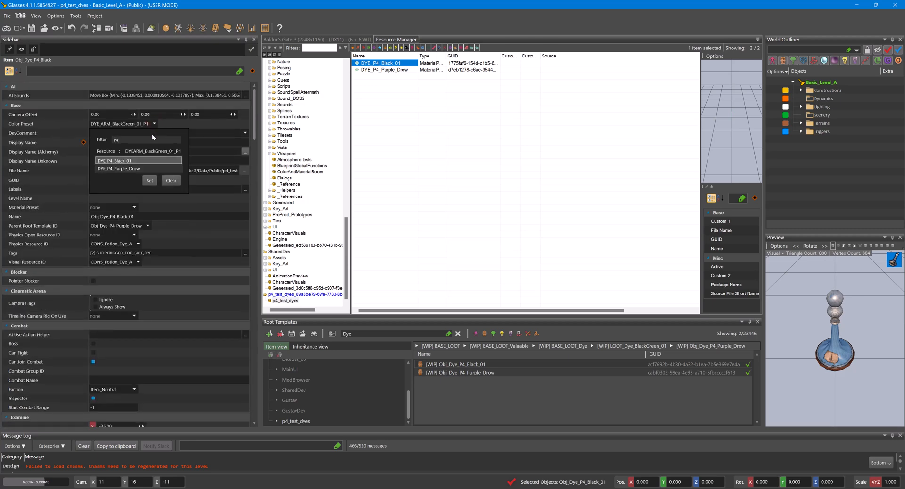
pyautogui.doubleClick(148, 163)
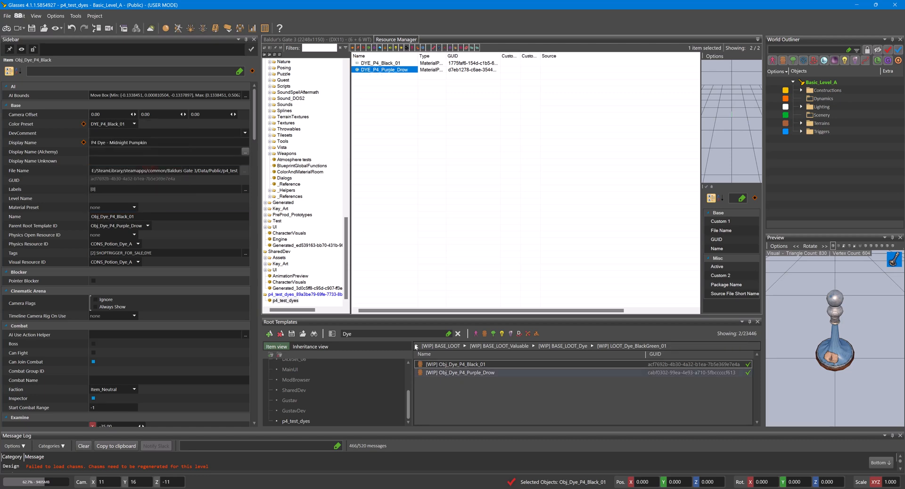
# Give Obj_Dye_P4_Purple_Drow the color preset DYE_P4_Purple_Drow and the display name "P4 Dye - Underdark Midnight".
pyautogui.click(154, 124)
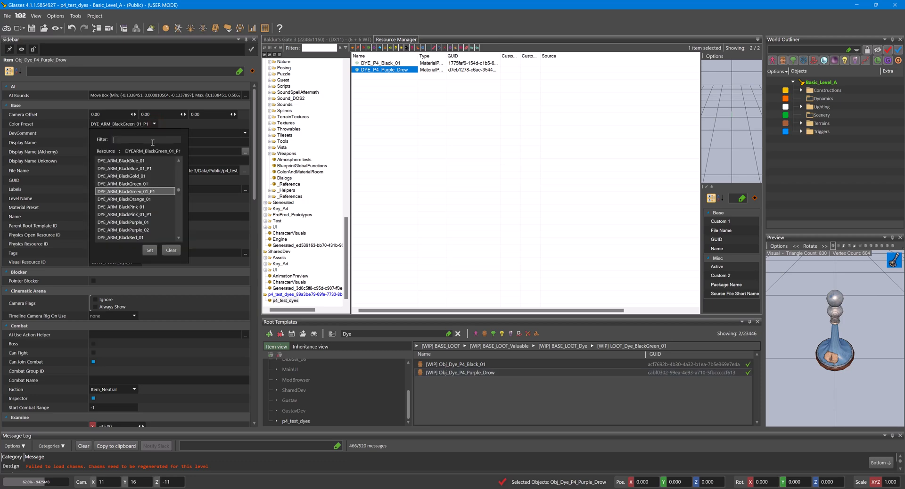
pyautogui.click(139, 168)
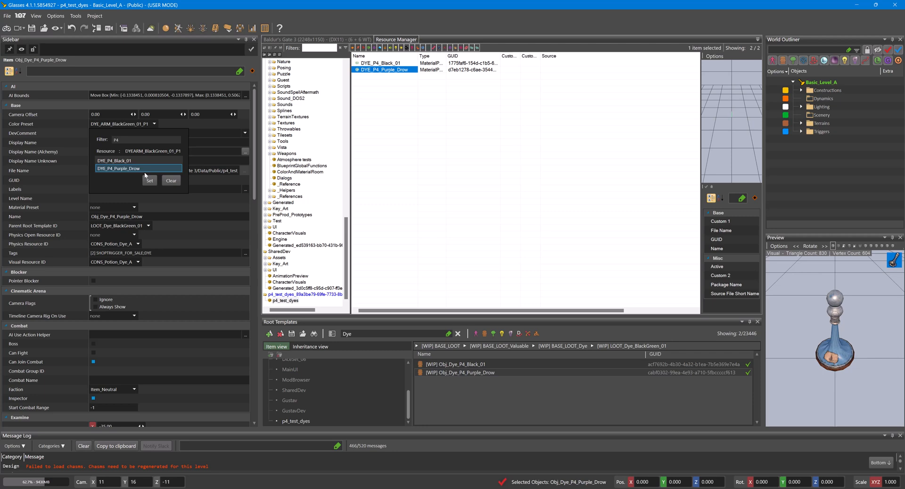
pyautogui.click(149, 181)
pyautogui.click(101, 143)
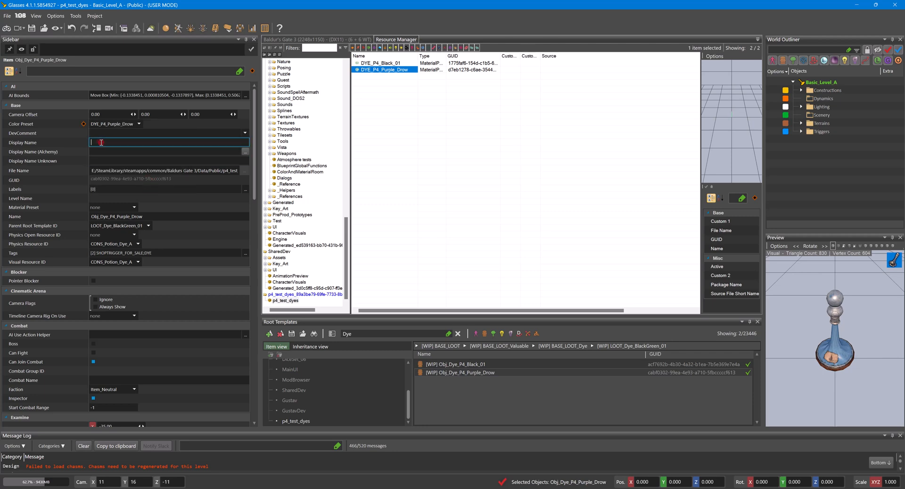
pyautogui.write('P4 Dye - Underdark Midnight')
pyautogui.press('Return')
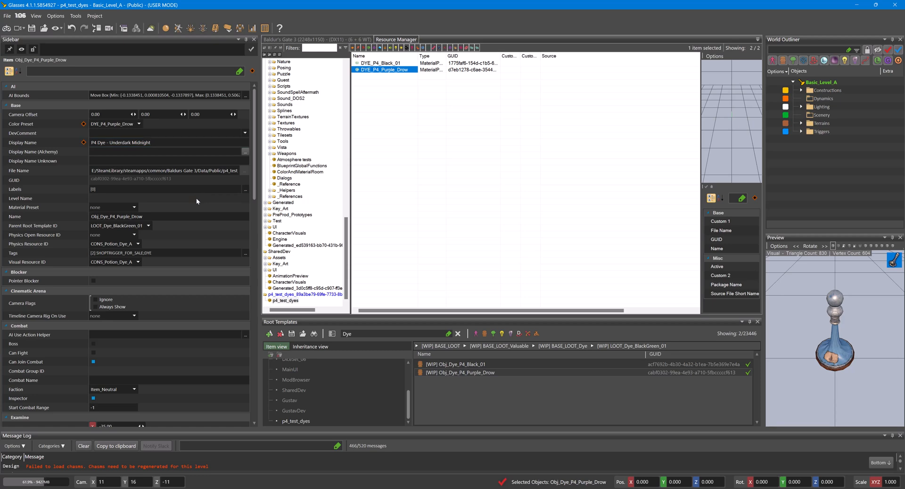
# Enter the purple dye's lore description "This dye is inspired by the drows living in the underdark.".
pyautogui.scroll(-15, 200, 188)
pyautogui.click(165, 261)
pyautogui.write('This d')
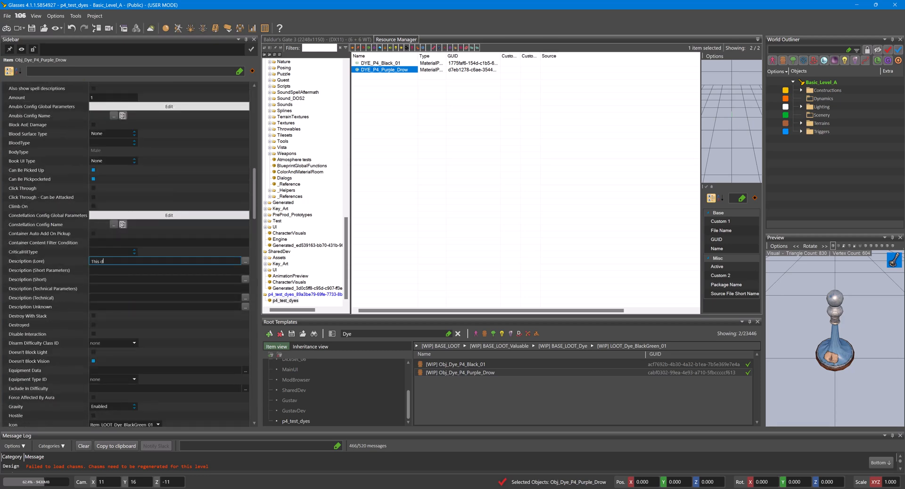
pyautogui.write('ye is inspired by the drows living in the underdark')
pyautogui.scroll(-3, 195, 240)
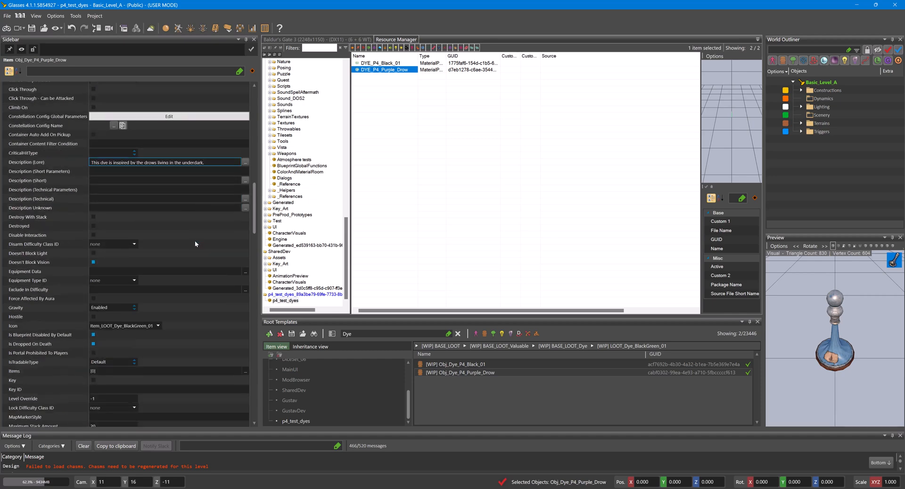
pyautogui.scroll(7, 157, 319)
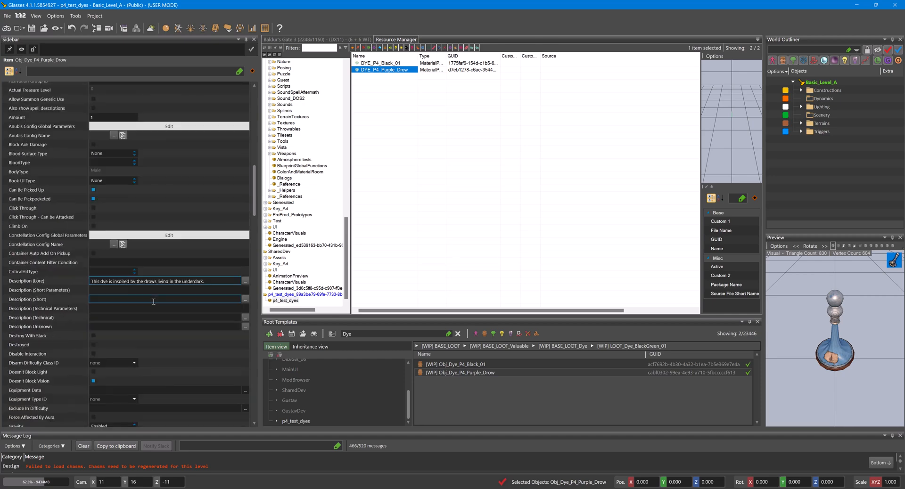
pyautogui.scroll(15, 157, 292)
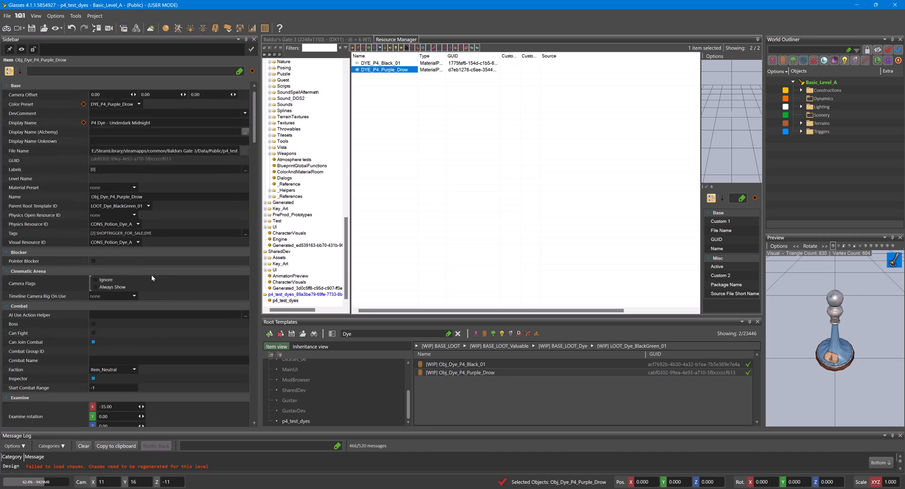
# Search the root templates of all mods for "Bag" and select the container template CONT_Bag_A.
pyautogui.write('c')
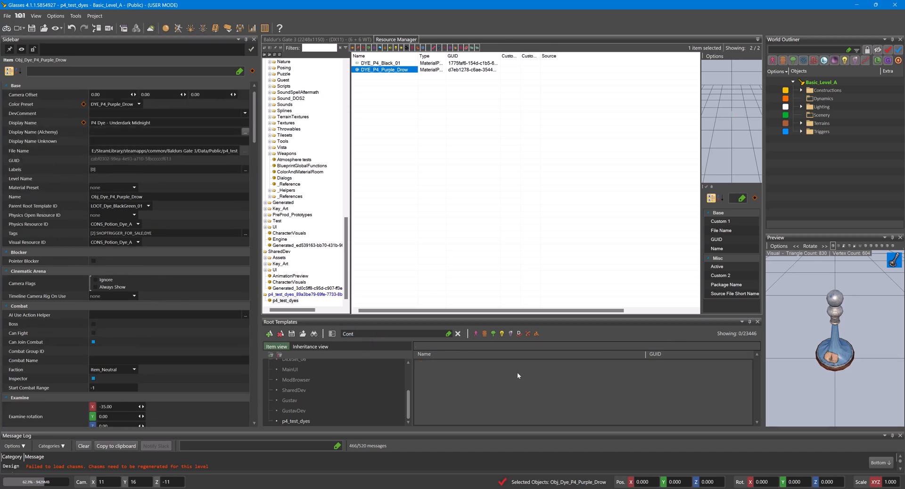
pyautogui.scroll(3, 334, 366)
pyautogui.click(335, 367)
pyautogui.click(502, 372)
pyautogui.scroll(-3, 501, 385)
pyautogui.click(391, 335)
pyautogui.write('Bag')
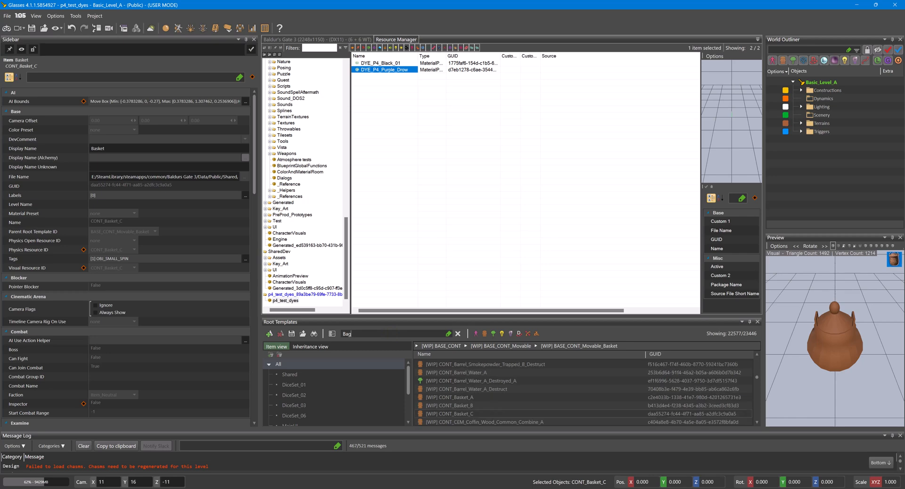
pyautogui.scroll(8, 487, 378)
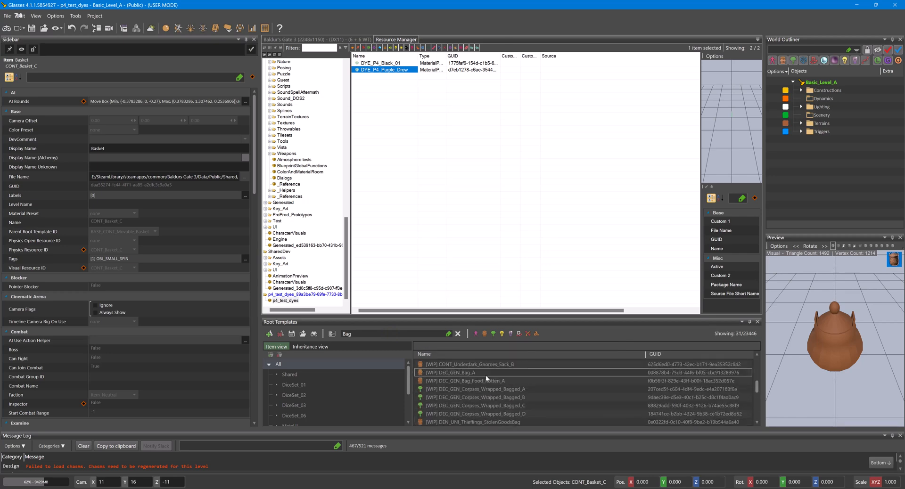
pyautogui.scroll(-1, 471, 401)
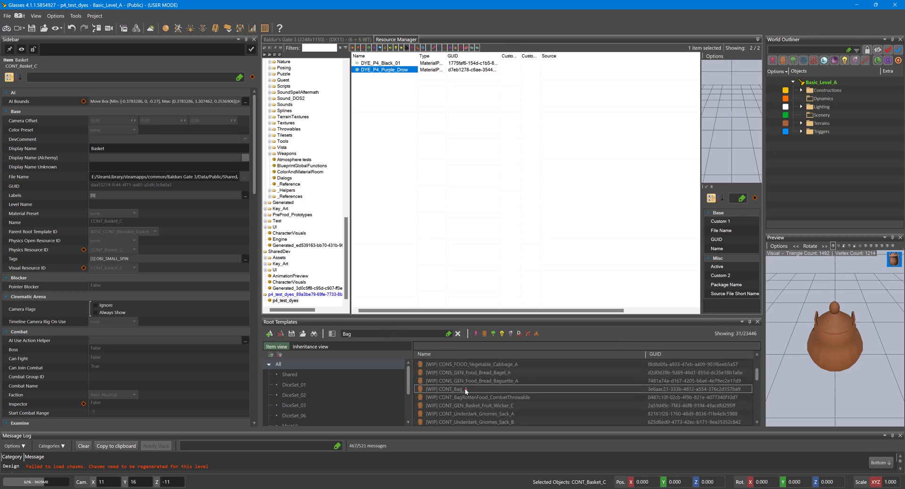
pyautogui.click(465, 390)
# Create a template inherited from CONT_Bag_A and name it CONT_P4_Bag_Dyes.
pyautogui.rightClick(465, 390)
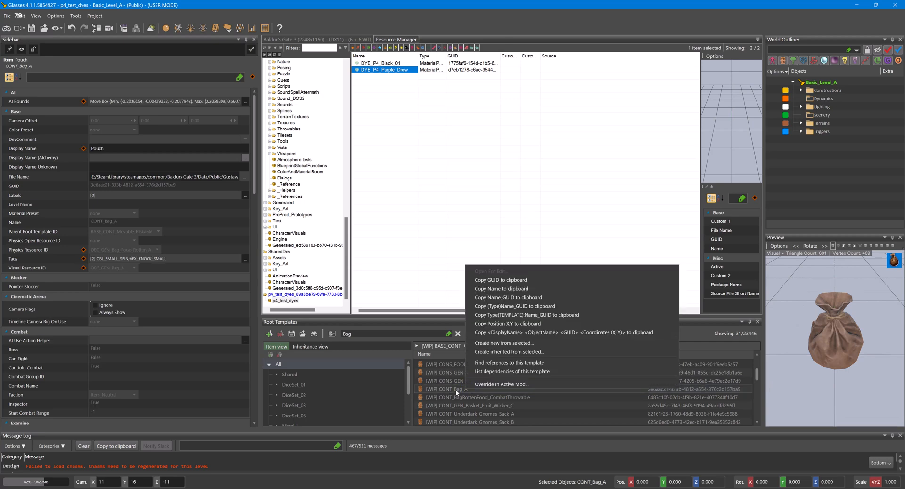
pyautogui.click(515, 353)
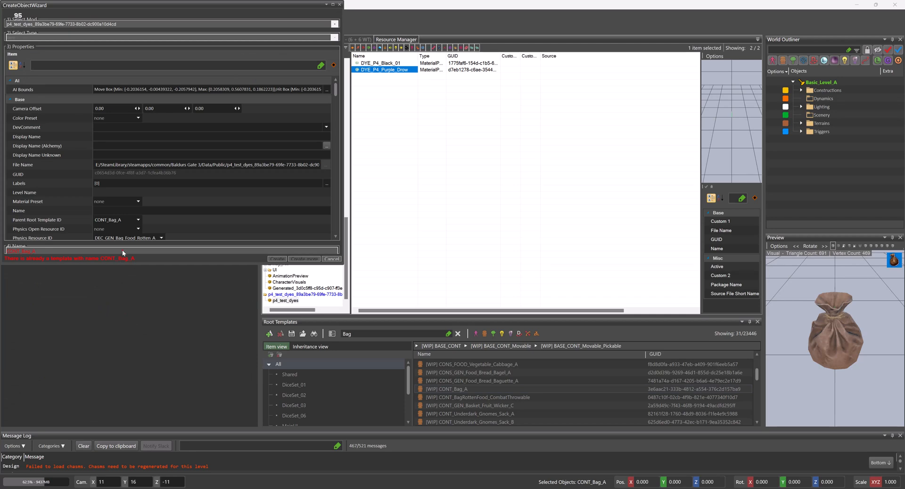
pyautogui.moveTo(113, 250); pyautogui.dragTo(22, 251)
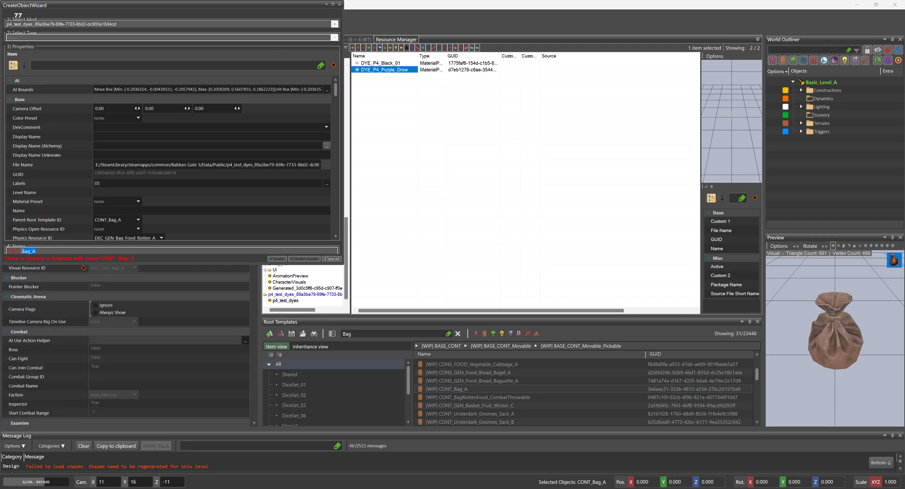
pyautogui.write('P4_')
pyautogui.click(277, 258)
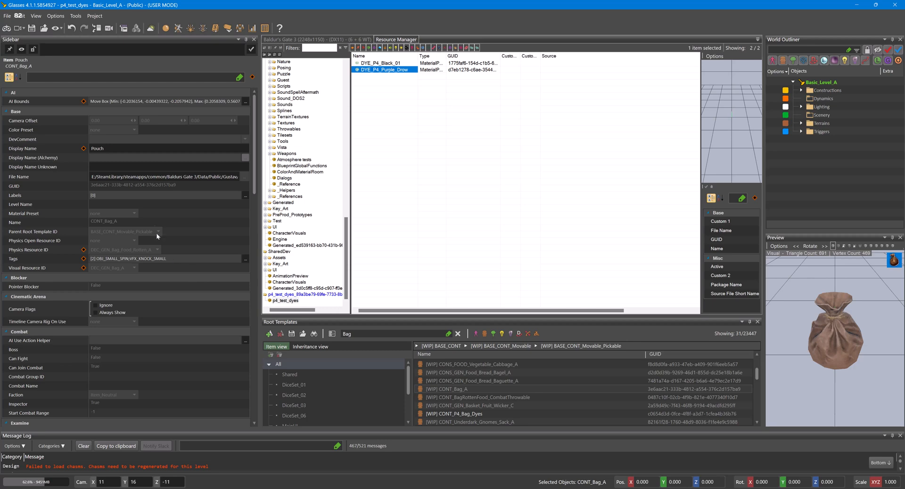
# List only the p4_test_dyes root templates without a search filter and select CONT_P4_Bag_Dyes.
pyautogui.scroll(-3, 384, 406)
pyautogui.click(348, 419)
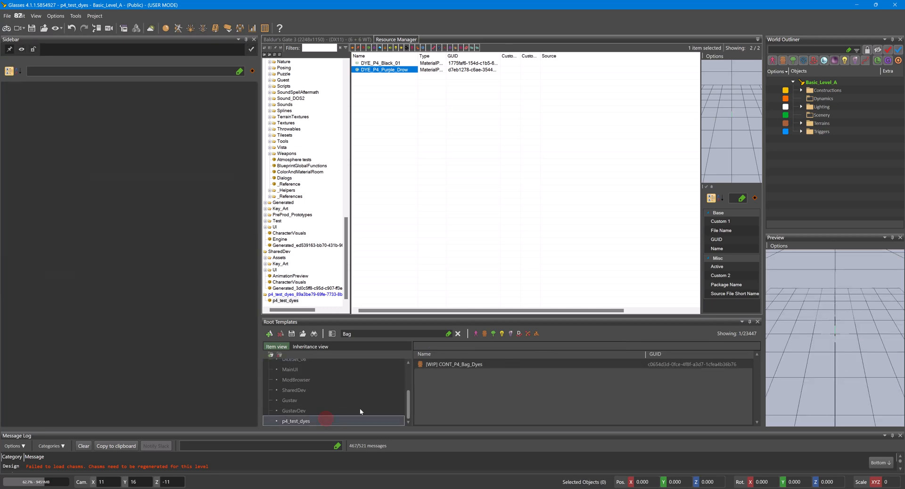
pyautogui.click(457, 334)
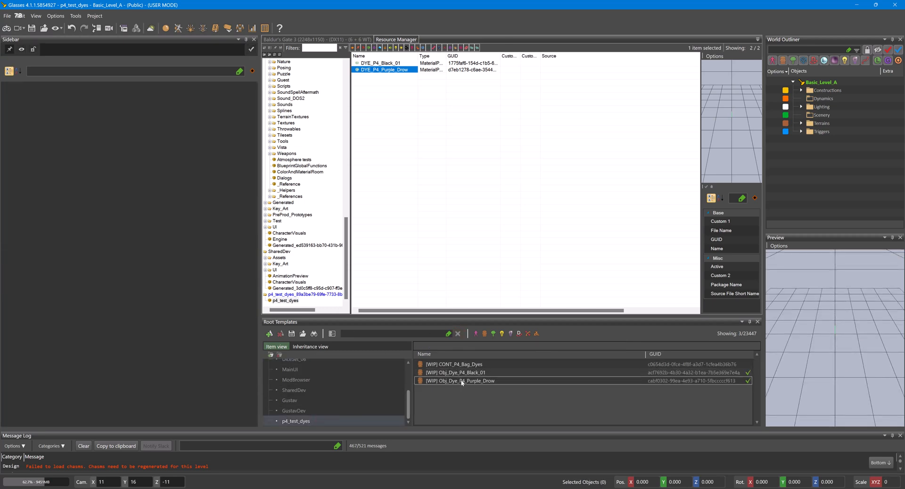
pyautogui.click(468, 366)
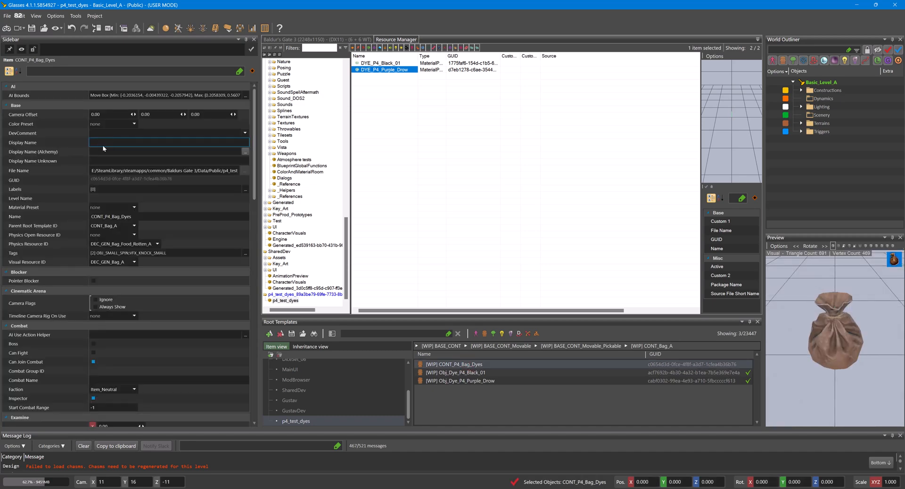
# Set the display name of CONT_P4_Bag_Dyes to "P4 Bag Dyes".
pyautogui.click(103, 143)
pyautogui.write('P4 Dyes - Bag')
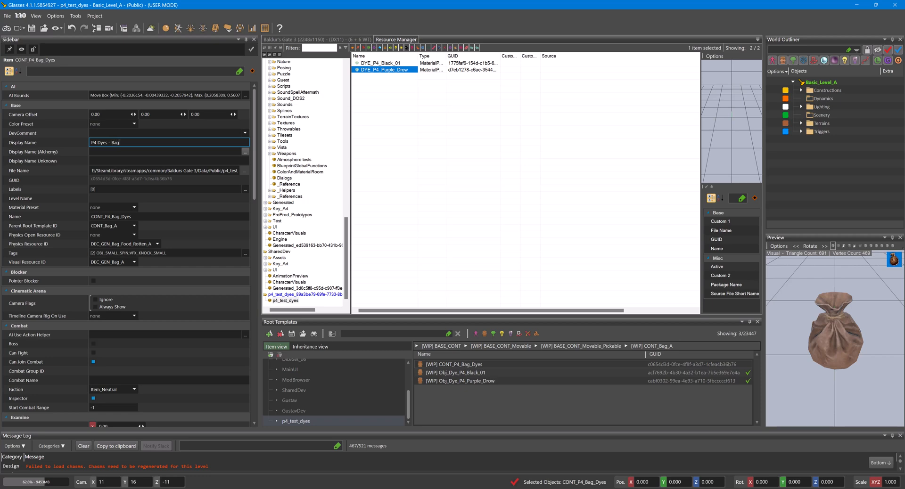
pyautogui.moveTo(123, 143); pyautogui.dragTo(98, 141)
pyautogui.write('Bag Dyues')
pyautogui.press('BackSpace')
pyautogui.press('BackSpace')
pyautogui.press('BackSpace')
# Enter the bag's lore description "This bag contains dyes from P4" and save the root templates.
pyautogui.scroll(-15, 130, 212)
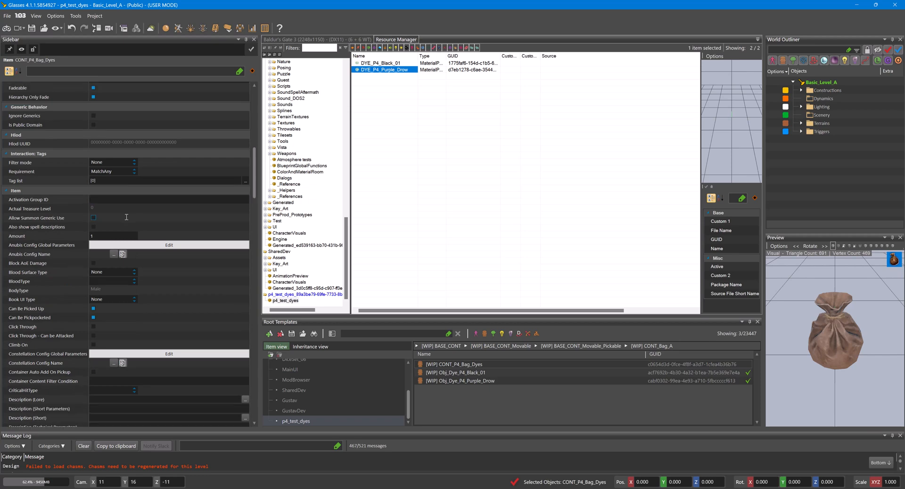
pyautogui.scroll(-5, 126, 216)
pyautogui.click(121, 240)
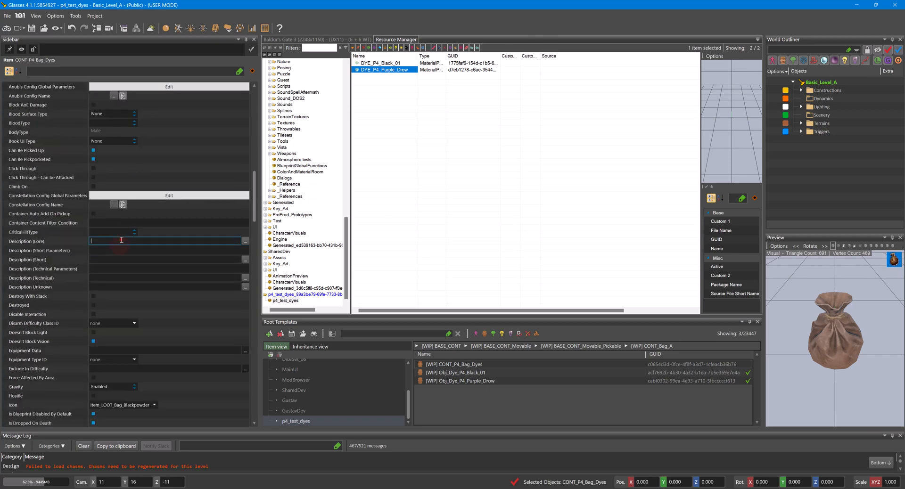
pyautogui.write('This bag cont')
pyautogui.click(292, 333)
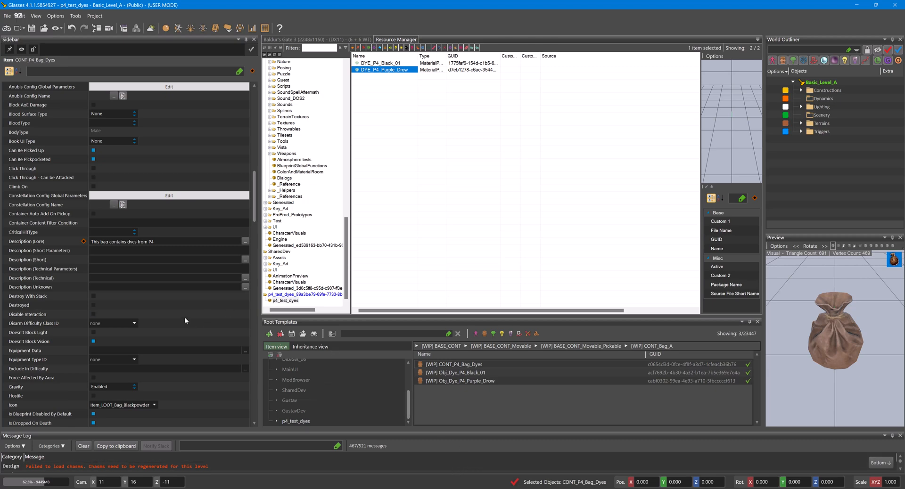
pyautogui.scroll(-9, 183, 316)
pyautogui.scroll(-4, 169, 306)
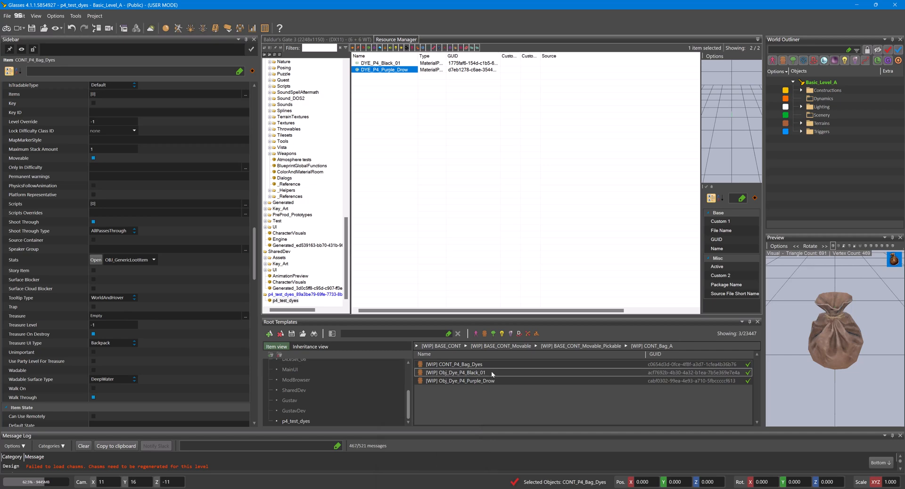
# Copy the bag template's name and, in the Stats Editor's Object table, rename the Obj_Container_Name entry to CONT_P4_Bag_Dyes.
pyautogui.rightClick(478, 364)
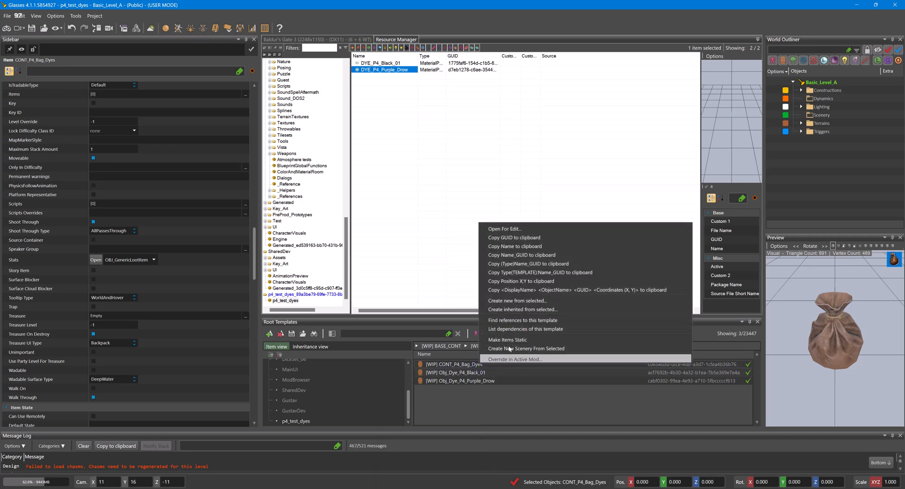
pyautogui.click(503, 246)
pyautogui.click(516, 458)
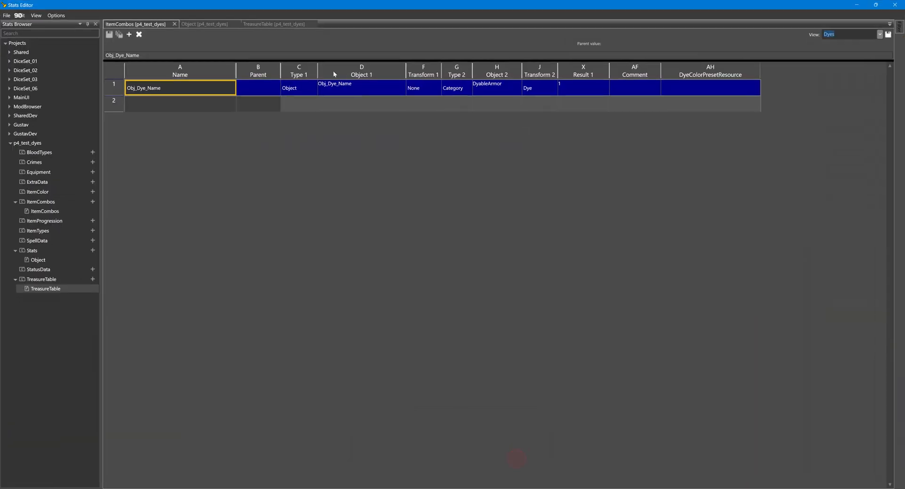
pyautogui.click(231, 24)
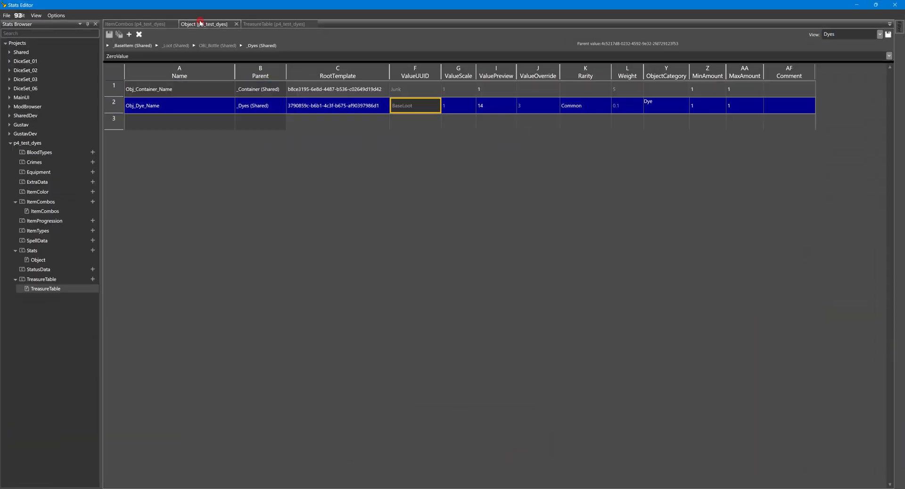
pyautogui.click(198, 90)
pyautogui.click(197, 90)
pyautogui.hotkey('ctrl', 'v')
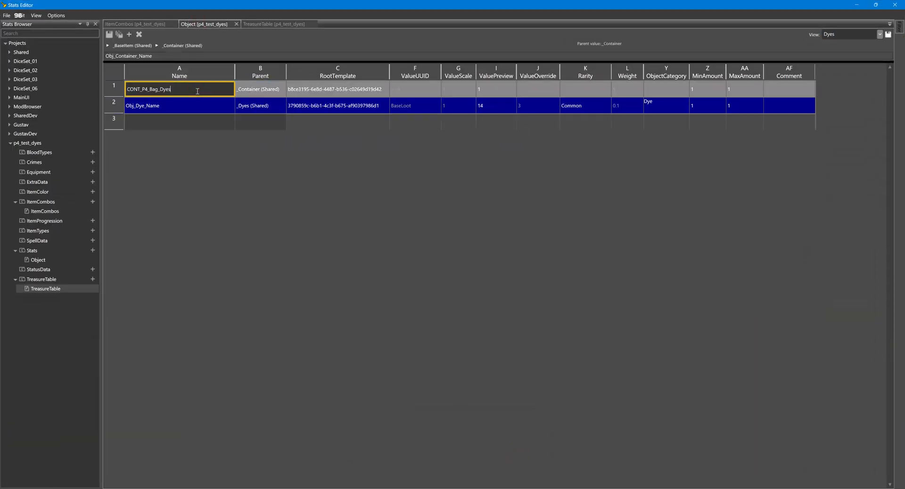
# Set the RootTemplate of the container entry to CONT_P4_Bag_Dyes.
pyautogui.click(258, 90)
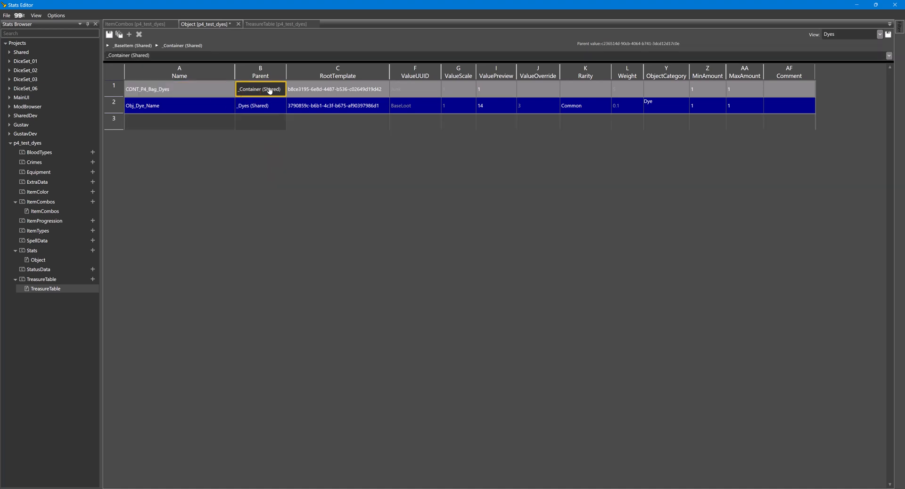
pyautogui.click(377, 87)
pyautogui.click(380, 89)
pyautogui.click(385, 89)
pyautogui.write('P4')
pyautogui.doubleClick(369, 135)
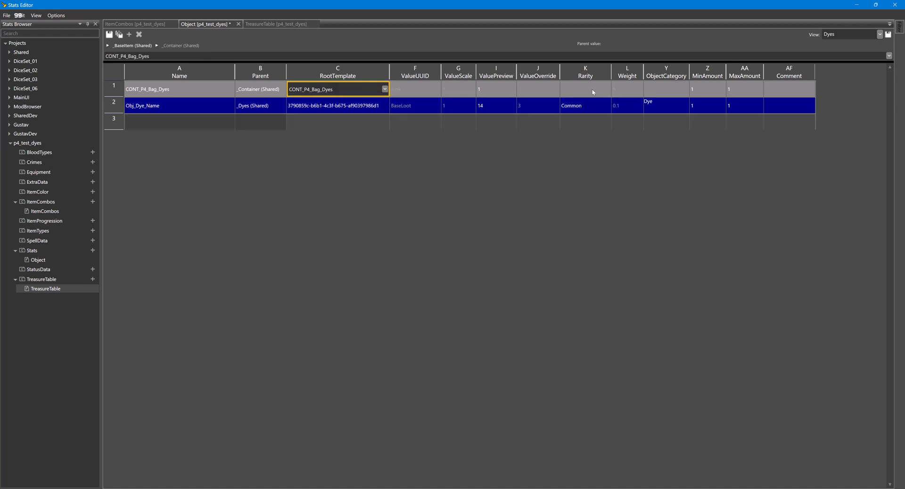
# Set the RootTemplate of the Obj_Dye_Name entry to Obj_Dye_P4_Black_01.
pyautogui.click(298, 106)
pyautogui.click(311, 106)
pyautogui.click(385, 105)
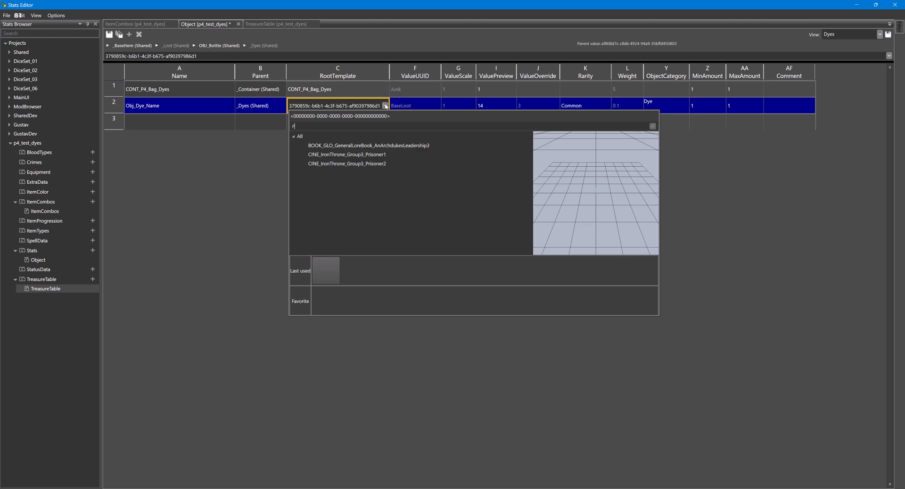
pyautogui.click(364, 163)
pyautogui.doubleClick(364, 163)
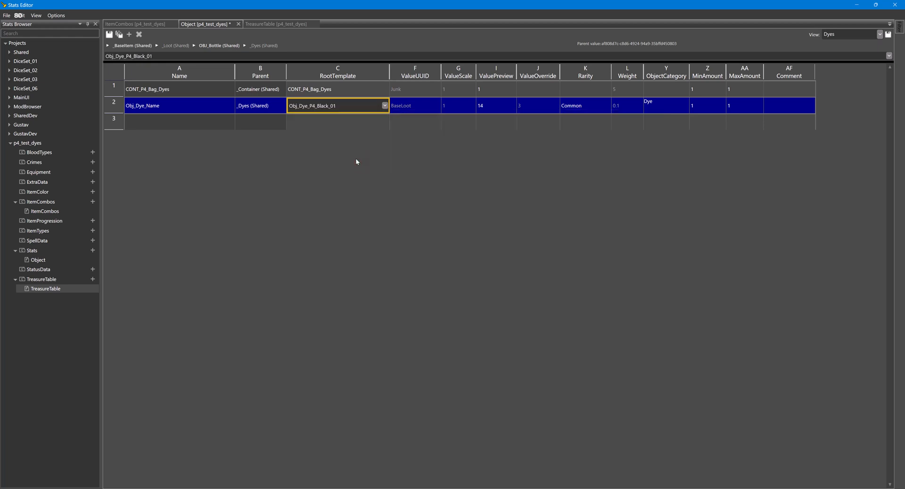
pyautogui.click(417, 455)
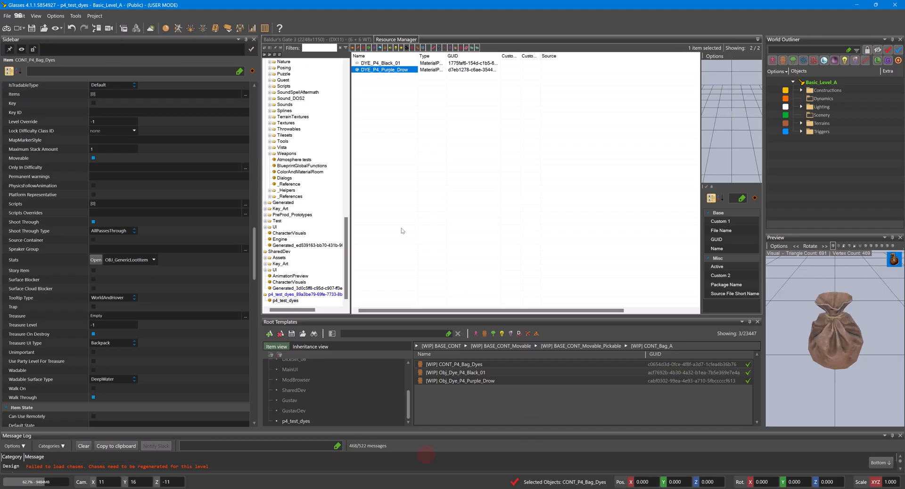
pyautogui.rightClick(472, 372)
pyautogui.click(513, 256)
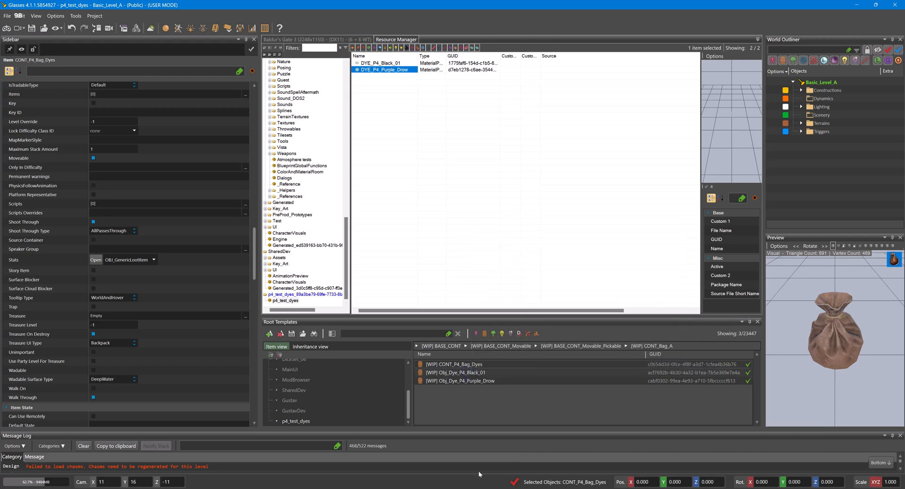
pyautogui.click(505, 452)
pyautogui.click(183, 106)
pyautogui.doubleClick(184, 106)
pyautogui.hotkey('ctrl', 'v')
pyautogui.click(193, 119)
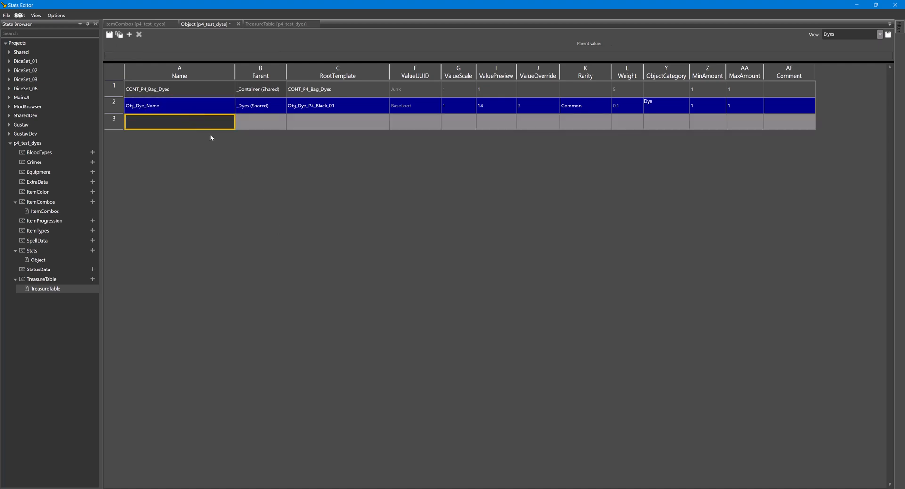
pyautogui.click(193, 106)
pyautogui.doubleClick(192, 106)
pyautogui.hotkey('ctrl', 'v')
pyautogui.hotkey('ctrl', 'z')
# Copy the black dye template's name from the toolkit and rename the Obj_Dye_Name entry in the Stats Editor to Obj_Dye_P4_Black_01.
pyautogui.moveTo(449, 487)
pyautogui.click(417, 466)
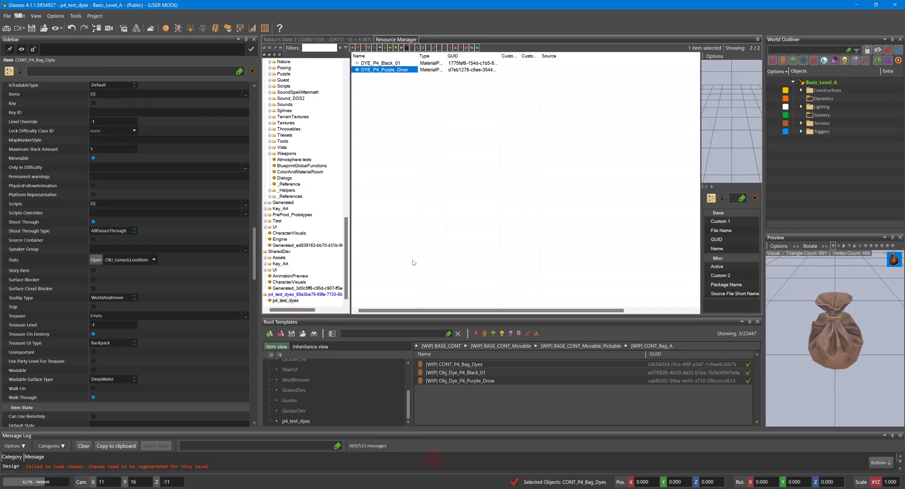
pyautogui.rightClick(460, 373)
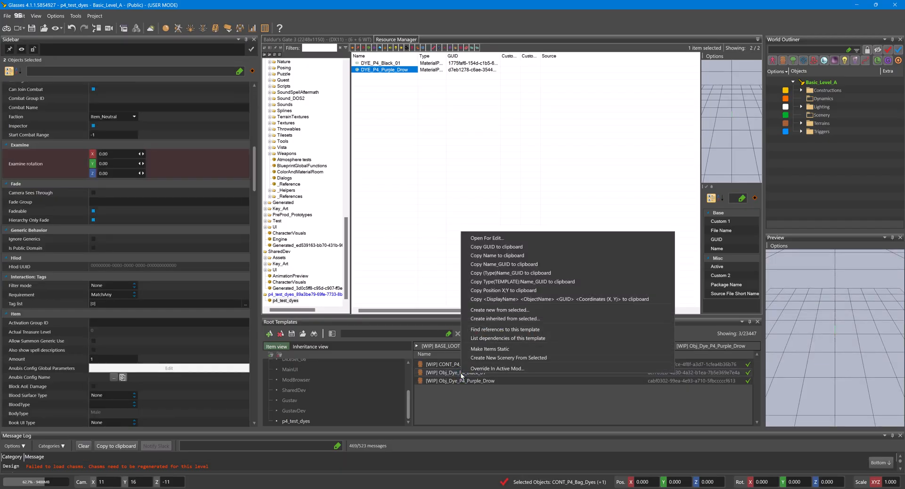
pyautogui.click(489, 256)
pyautogui.moveTo(451, 487)
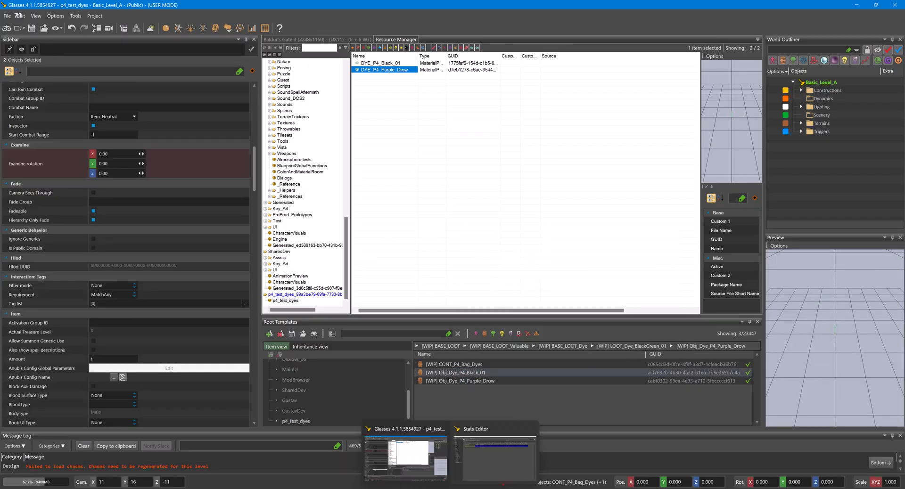
pyautogui.click(476, 472)
pyautogui.hotkey('ctrl', 'v')
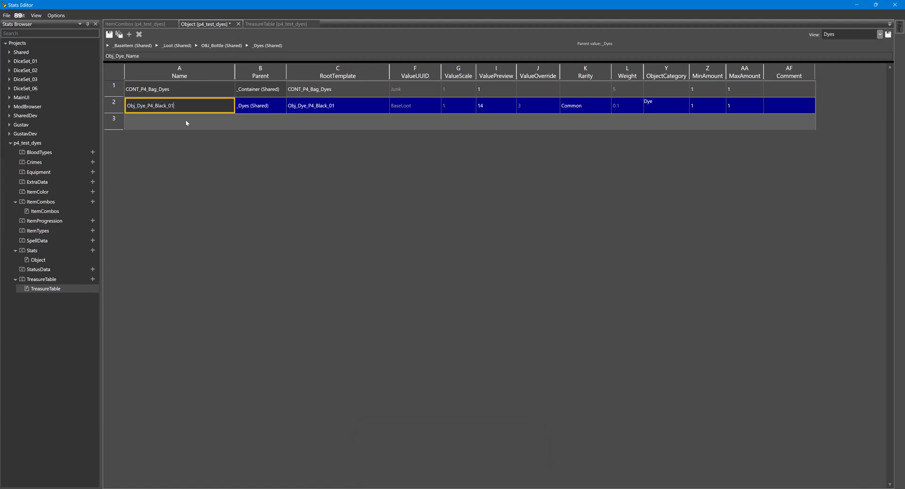
pyautogui.click(195, 127)
pyautogui.moveTo(451, 487)
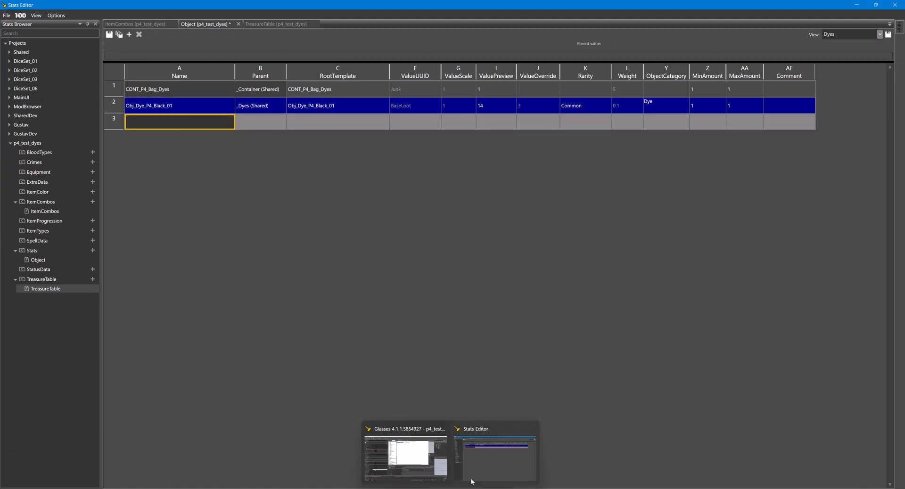
pyautogui.click(410, 455)
pyautogui.click(474, 381)
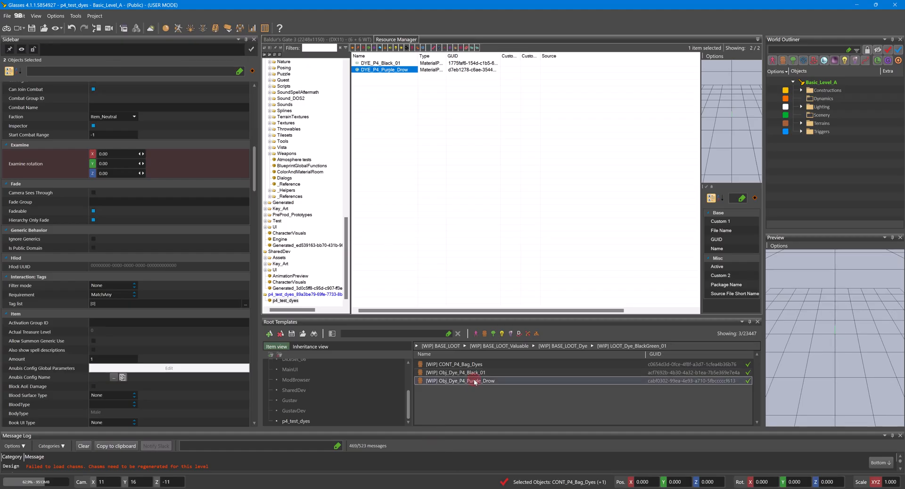
pyautogui.rightClick(473, 381)
pyautogui.click(497, 270)
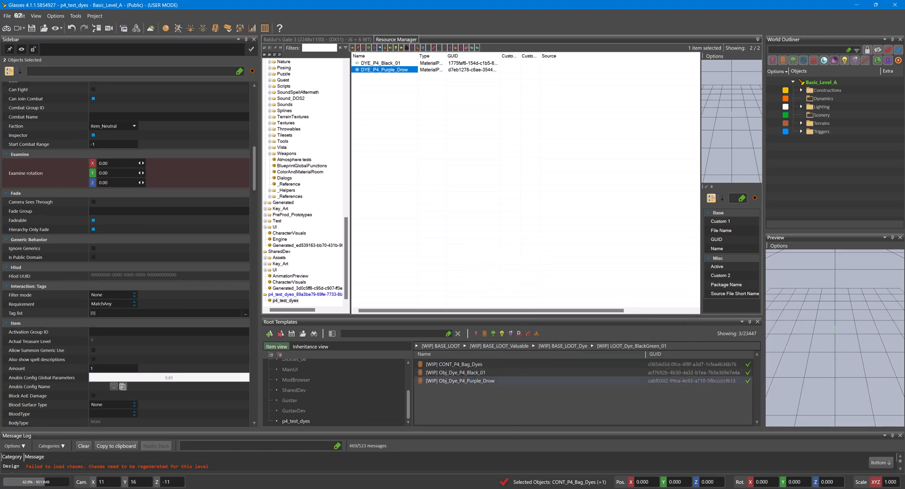
pyautogui.click(498, 466)
pyautogui.hotkey('ctrl', 'v')
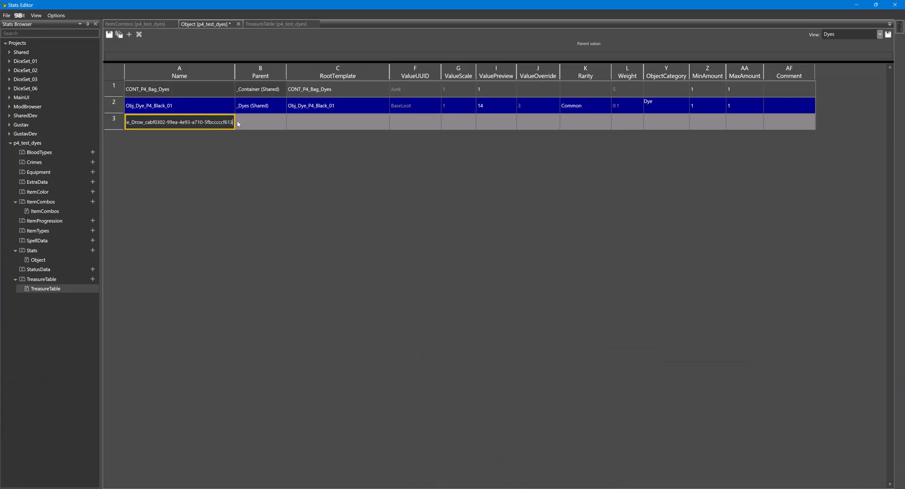
pyautogui.hotkey('ctrl', 'z')
# Copy the purple dye template's name from the toolkit and add an Object entry named Obj_Dye_P4_Purple_Drow in the Stats Editor's empty third row.
pyautogui.moveTo(451, 488)
pyautogui.click(423, 437)
pyautogui.click(478, 381)
pyautogui.rightClick(479, 380)
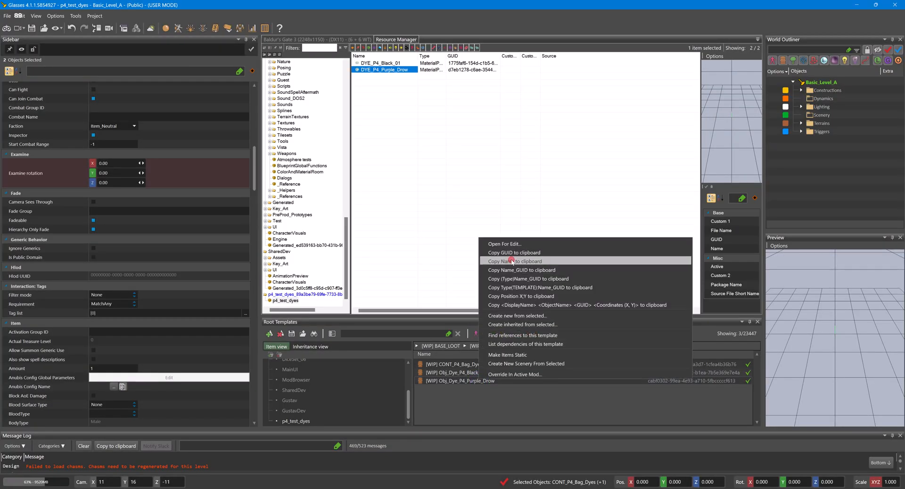
pyautogui.click(511, 261)
pyautogui.moveTo(451, 487)
pyautogui.click(478, 466)
pyautogui.hotkey('ctrl', 'v')
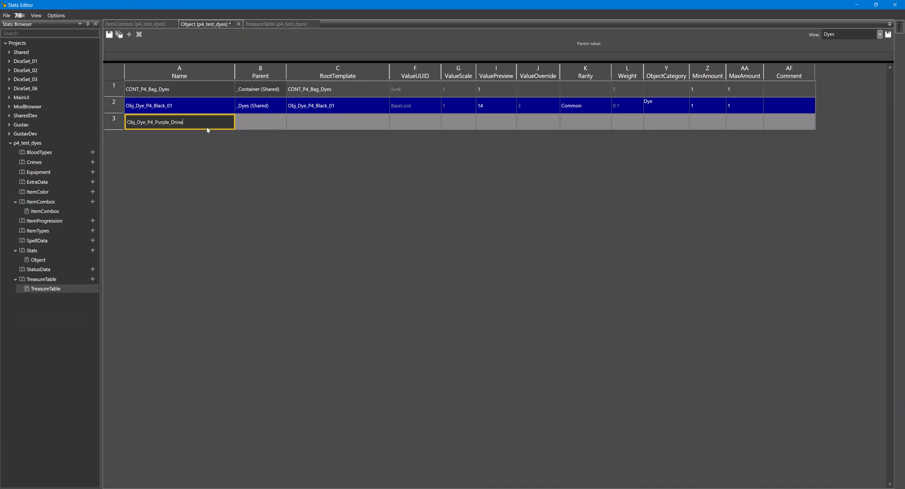
# Copy the parent _Dyes (Shared) from the black dye entry to the purple dye entry.
pyautogui.click(274, 127)
pyautogui.click(270, 112)
pyautogui.hotkey('ctrl', 'c')
pyautogui.click(271, 125)
pyautogui.hotkey('ctrl', 'v')
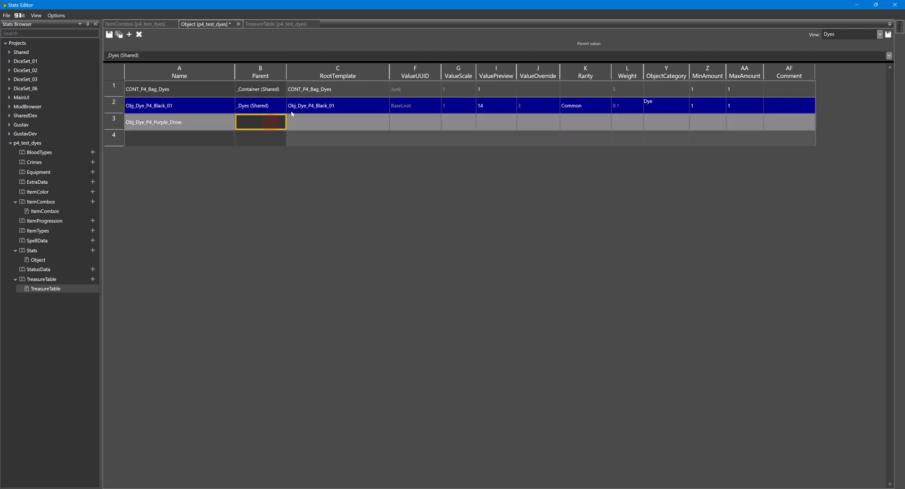
# Set the RootTemplate of the purple dye entry to Obj_Dye_P4_Purple_Drow.
pyautogui.click(318, 107)
pyautogui.click(384, 123)
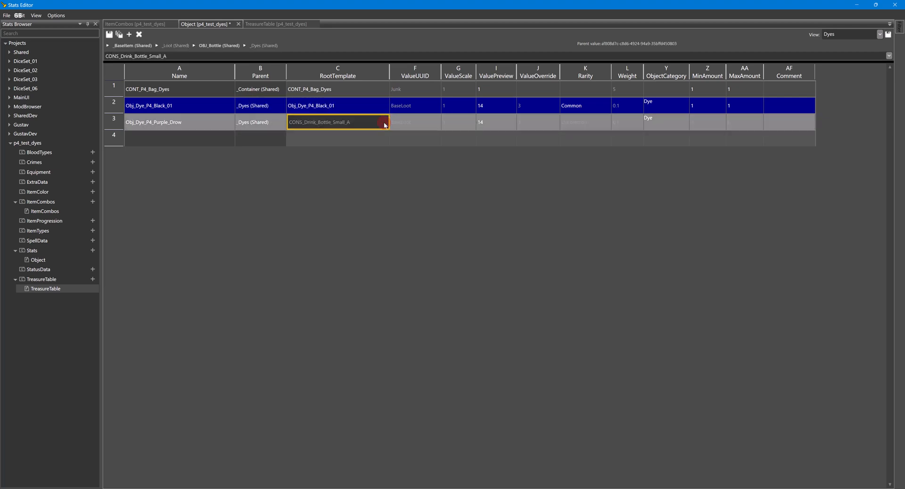
pyautogui.click(385, 123)
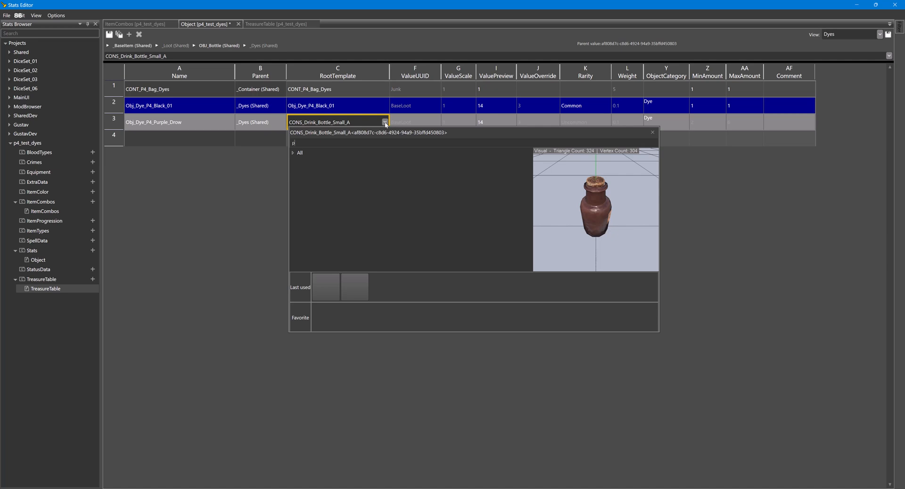
pyautogui.click(350, 189)
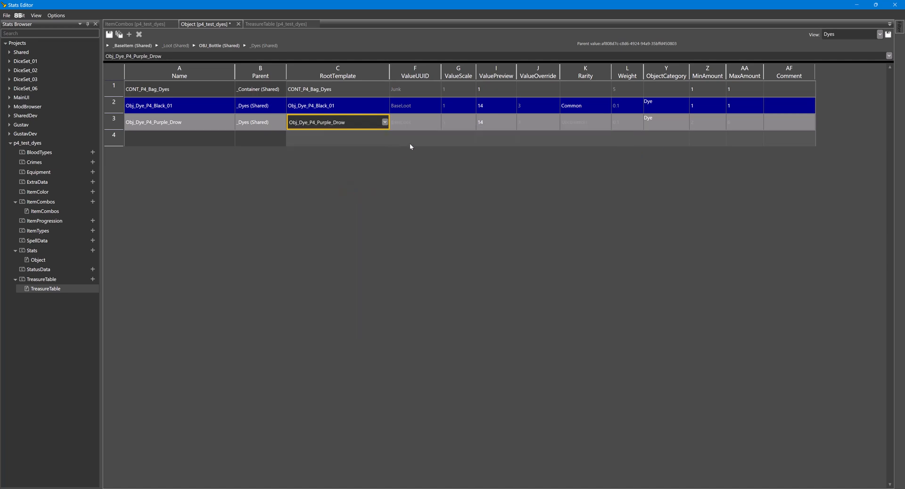
# Set the purple dye entry's Rarity to Common and both its MinAmount and MaxAmount to 1.
pyautogui.click(600, 108)
pyautogui.click(665, 106)
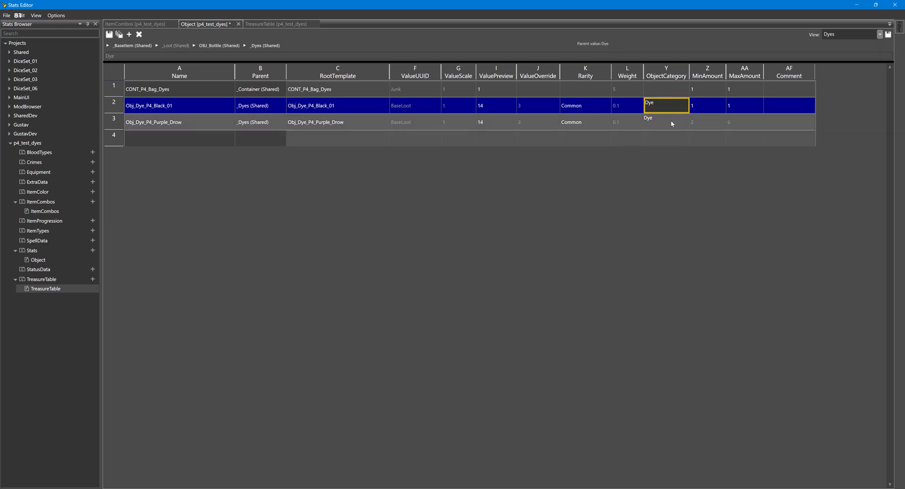
pyautogui.click(714, 121)
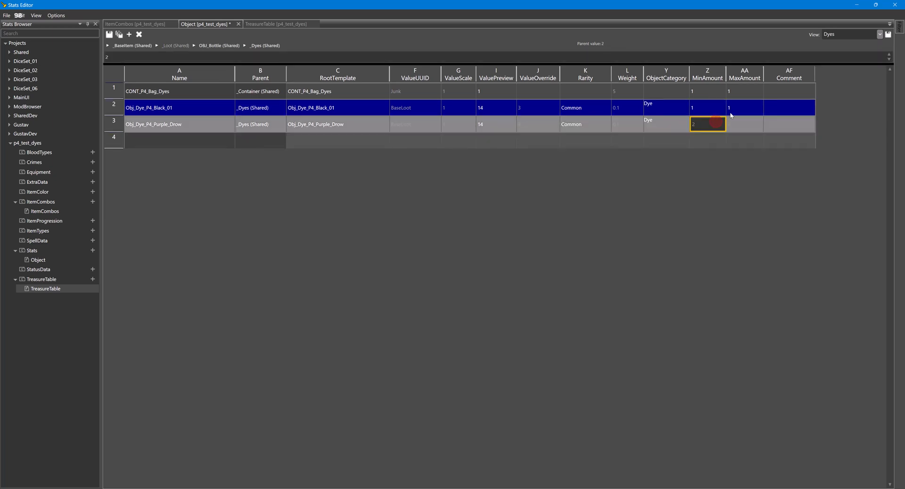
pyautogui.click(745, 124)
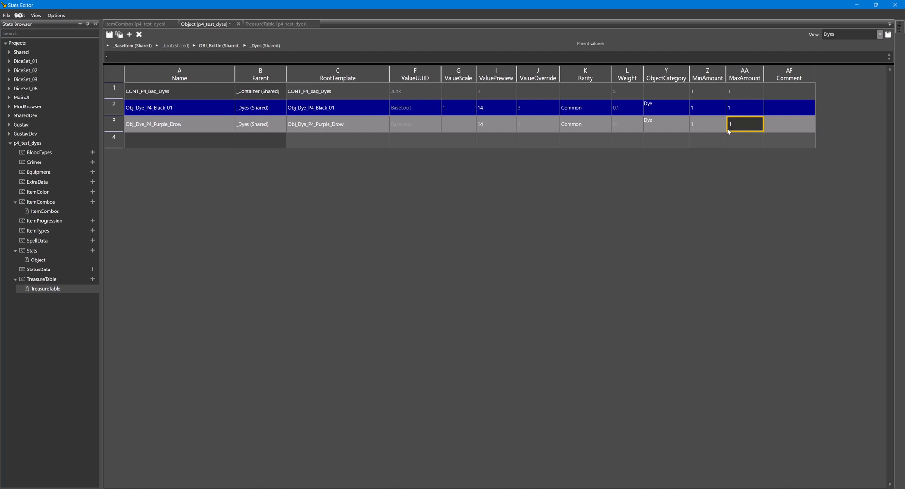
pyautogui.write('1')
pyautogui.click(705, 134)
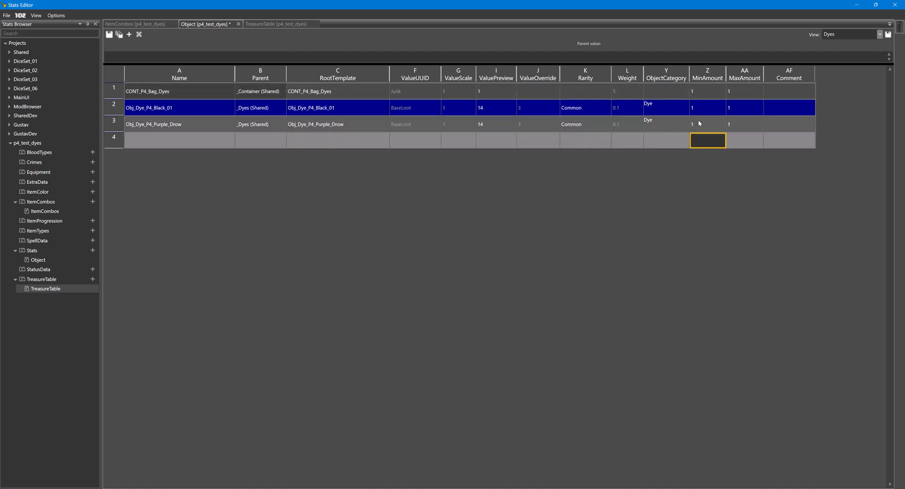
pyautogui.click(226, 123)
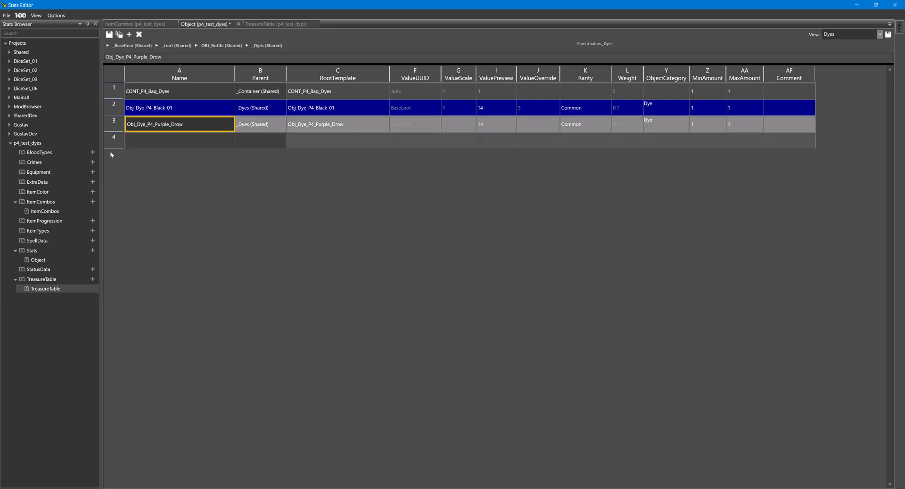
# Save the Object table, switch to the toolkit and select the CONT_P4_Bag_Dyes root template.
pyautogui.moveTo(450, 488)
pyautogui.click(426, 454)
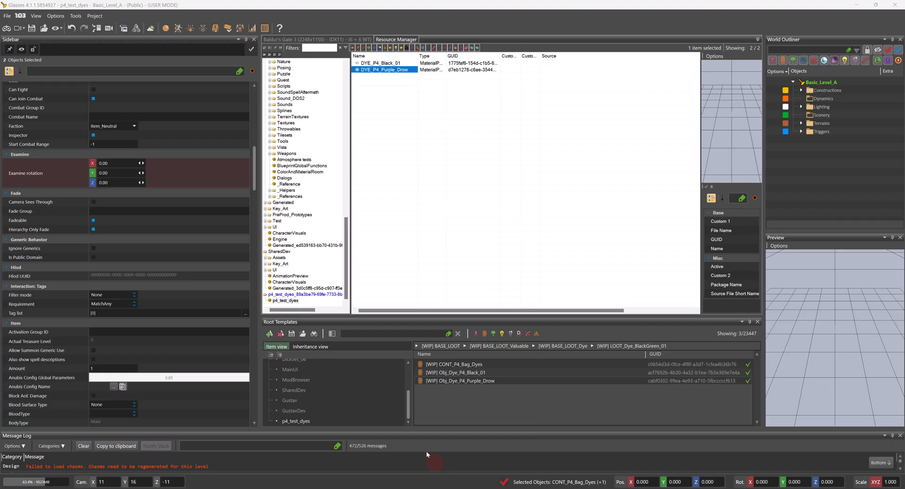
pyautogui.click(486, 461)
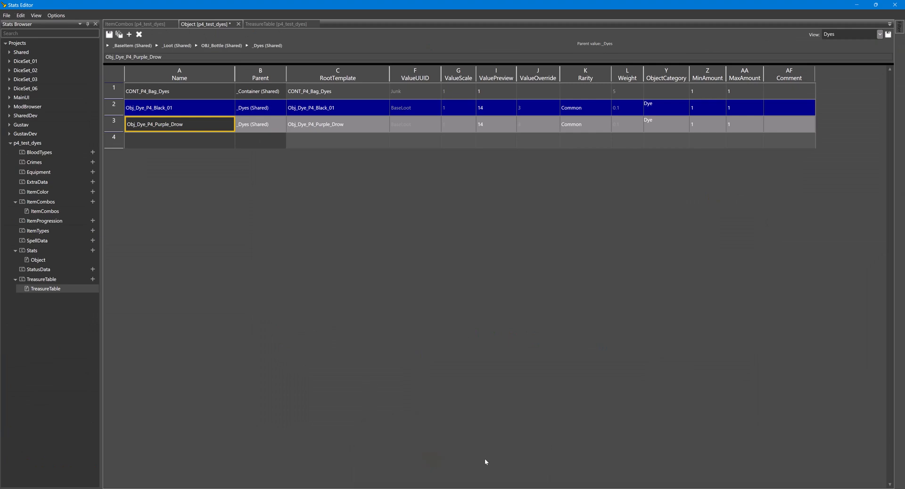
pyautogui.click(458, 488)
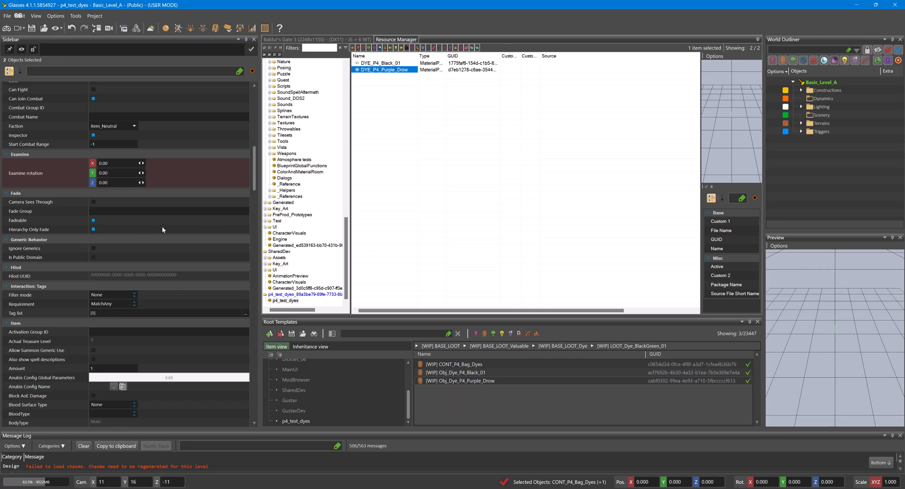
pyautogui.click(479, 364)
pyautogui.click(317, 346)
pyautogui.click(284, 347)
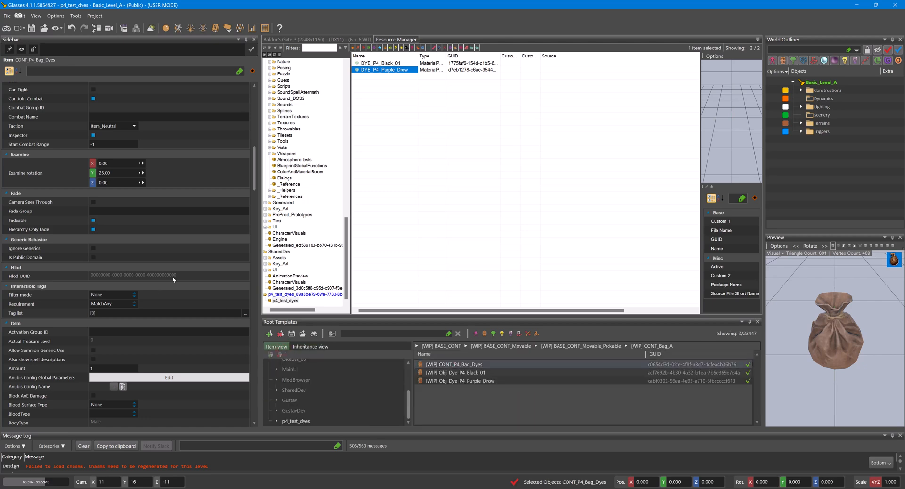
# Open the bag template's Treasure assignment and filter the available treasure tables by P4.
pyautogui.scroll(-15, 173, 277)
pyautogui.scroll(-6, 170, 267)
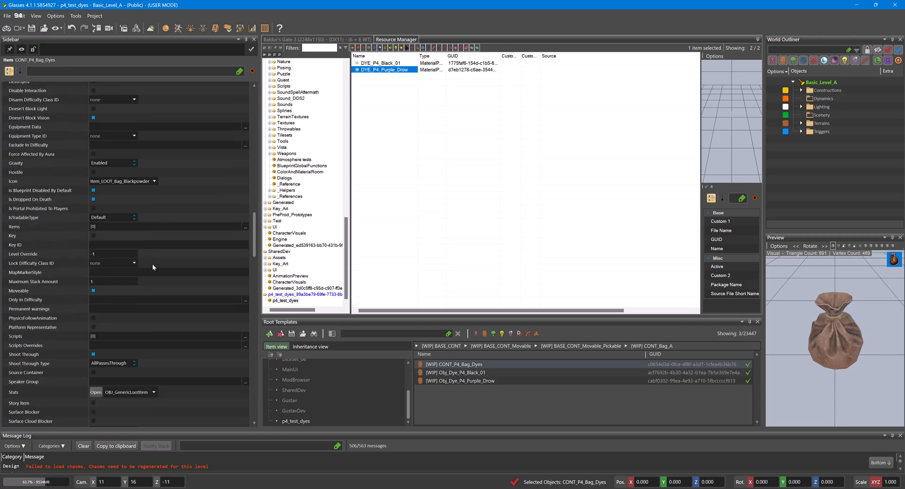
pyautogui.scroll(-5, 152, 263)
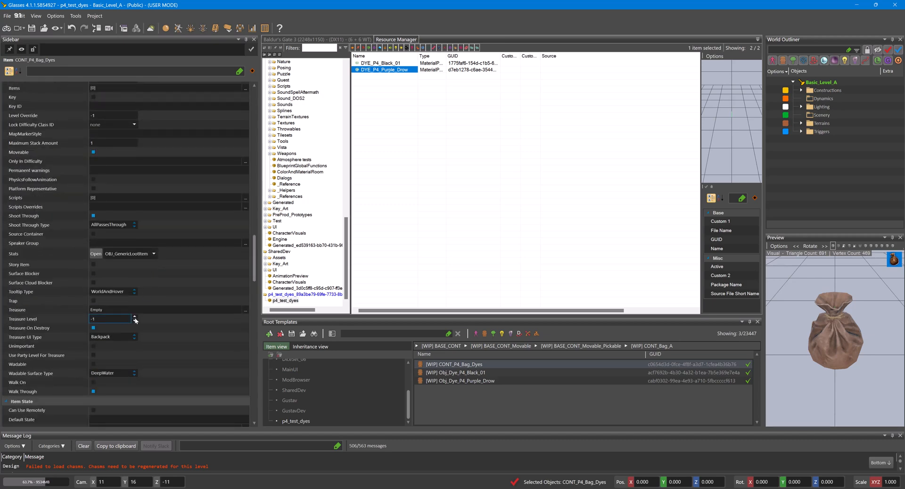
pyautogui.click(244, 310)
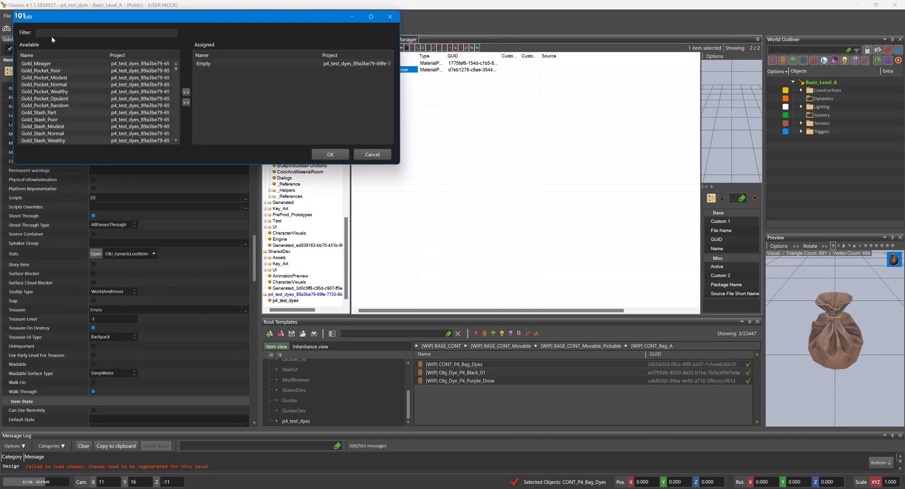
pyautogui.click(55, 31)
pyautogui.write('P4')
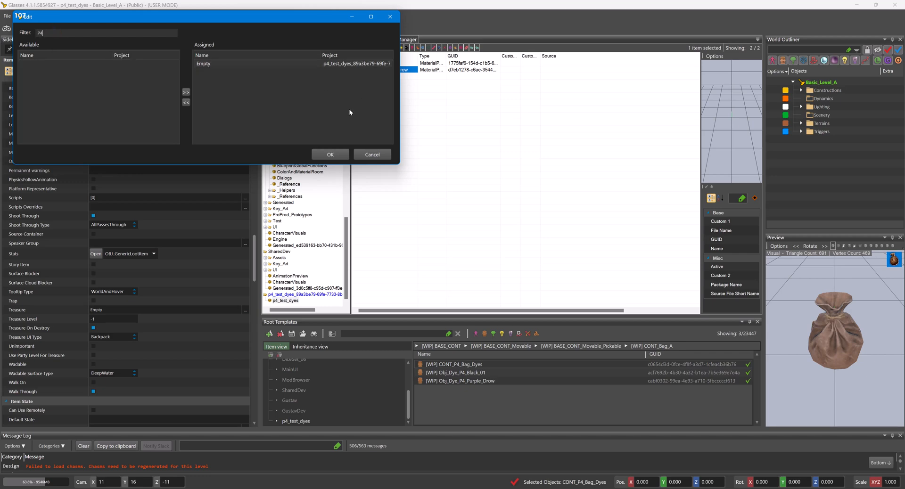
# Copy the bag entry's name from the Stats Editor's Object table and add a TreasureTable entry named CONT_P4_Bag_Dyes.
pyautogui.moveTo(451, 488)
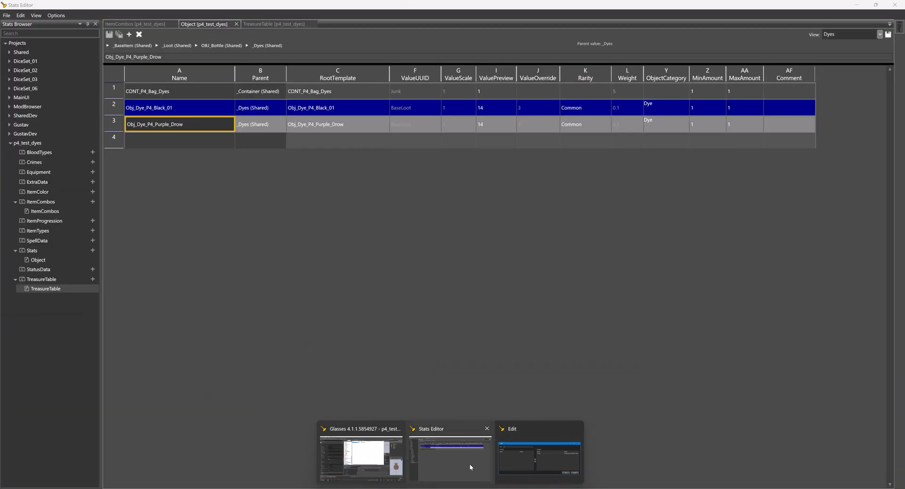
pyautogui.moveTo(393, 461)
pyautogui.click(439, 463)
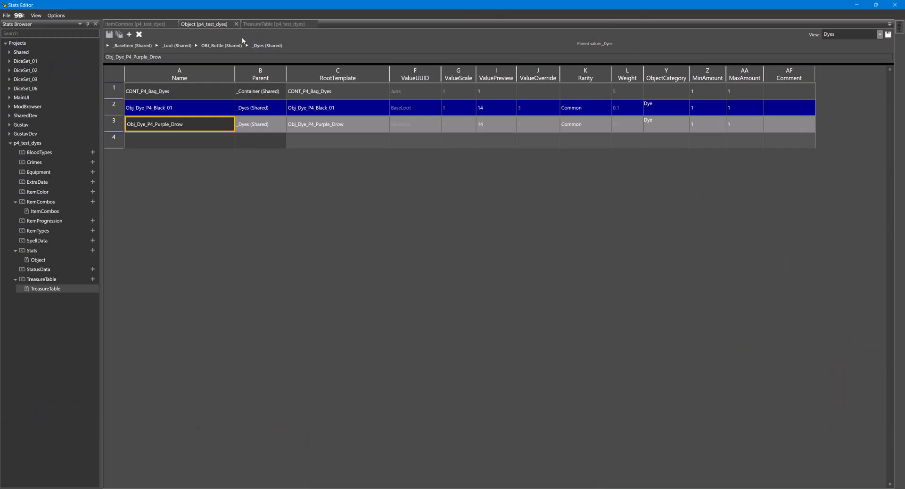
pyautogui.doubleClick(183, 91)
pyautogui.hotkey('ctrl', 'c')
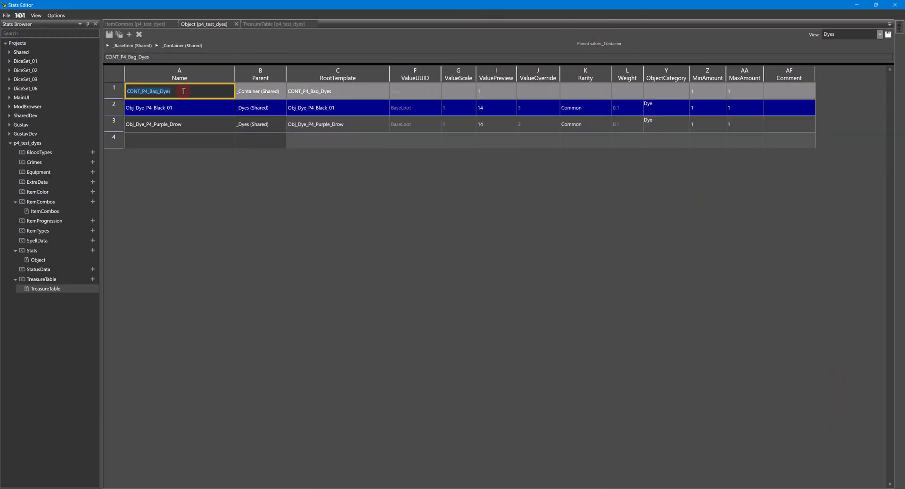
pyautogui.click(266, 26)
pyautogui.click(154, 106)
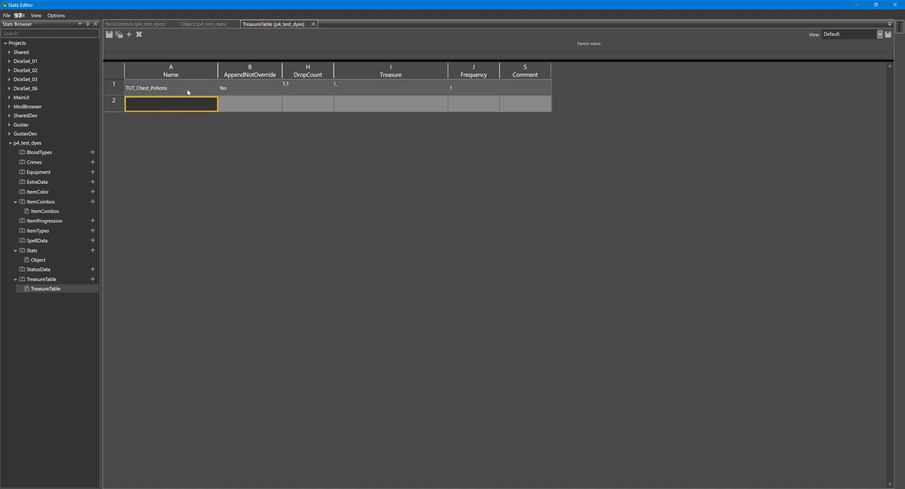
pyautogui.hotkey('ctrl', 'v')
# Set AppendNotOverride to Yes for the CONT_P4_Bag_Dyes treasure entry.
pyautogui.click(265, 106)
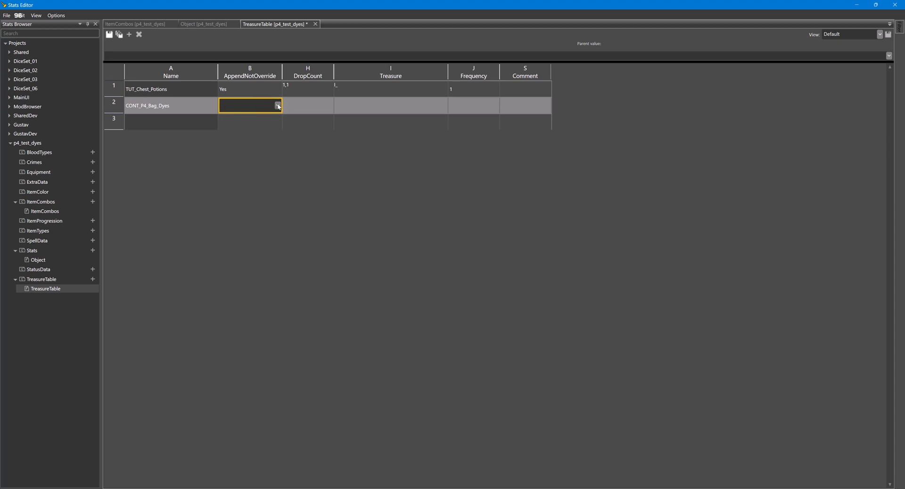
pyautogui.click(277, 105)
pyautogui.click(245, 124)
pyautogui.click(155, 109)
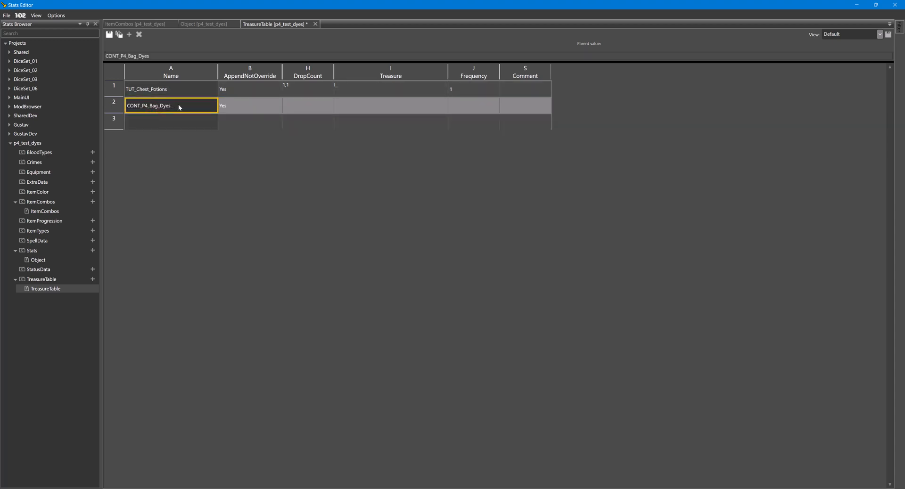
# Copy DropCount 1,1, Treasure I_ and Frequency 1 from TUT_Chest_Potions to the bag's treasure entry, and save the table.
pyautogui.click(307, 87)
pyautogui.click(317, 108)
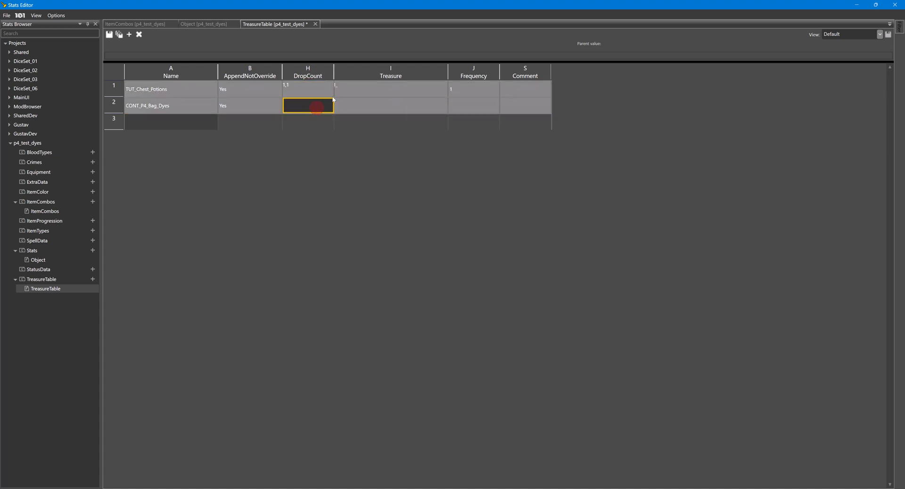
pyautogui.click(359, 88)
pyautogui.hotkey('ctrl', 'c')
pyautogui.click(366, 100)
pyautogui.hotkey('ctrl', 'v')
pyautogui.click(468, 86)
pyautogui.hotkey('ctrl', 'c')
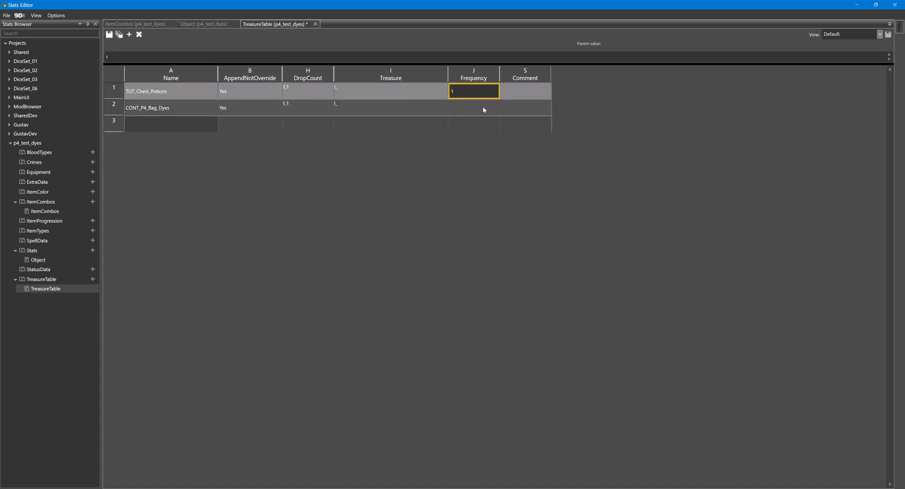
pyautogui.click(483, 106)
pyautogui.hotkey('ctrl', 'v')
pyautogui.click(176, 109)
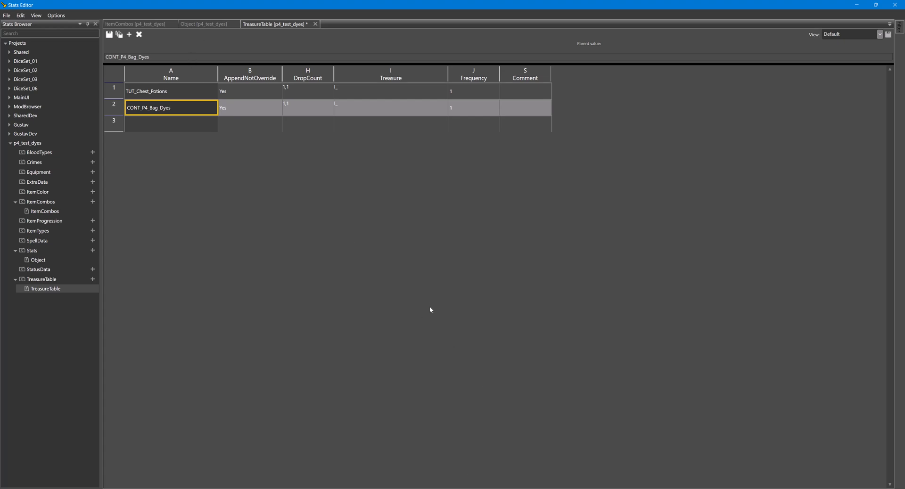
pyautogui.hotkey('ctrl', 's')
# Return to the toolkit's open treasure assignment, filter the available tables by p4 again, and cancel the dialog.
pyautogui.moveTo(450, 488)
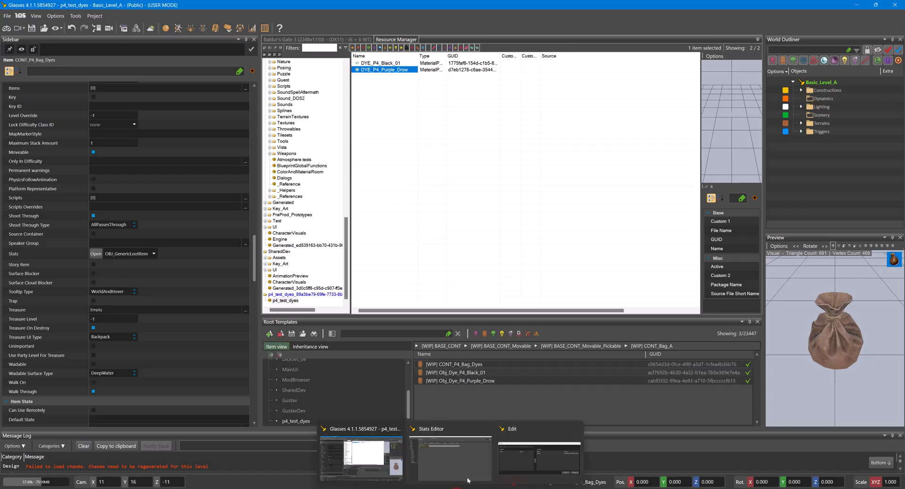
pyautogui.click(539, 456)
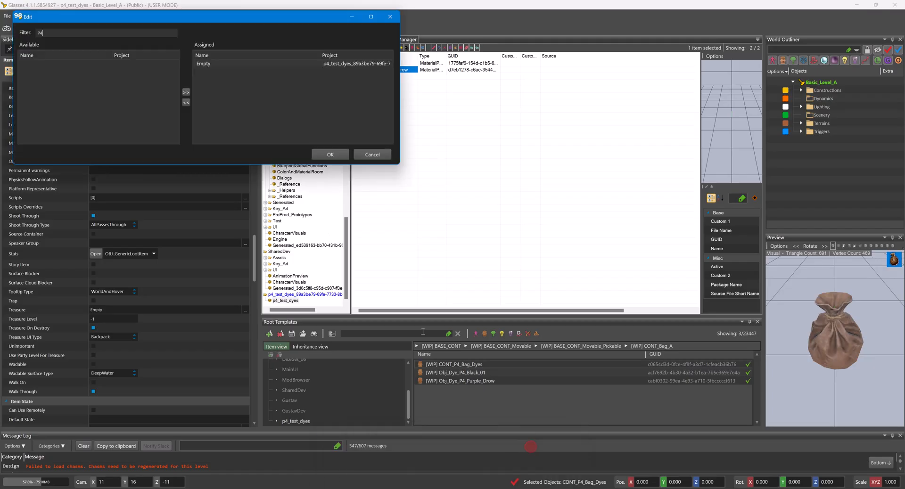
pyautogui.click(112, 37)
pyautogui.write('p')
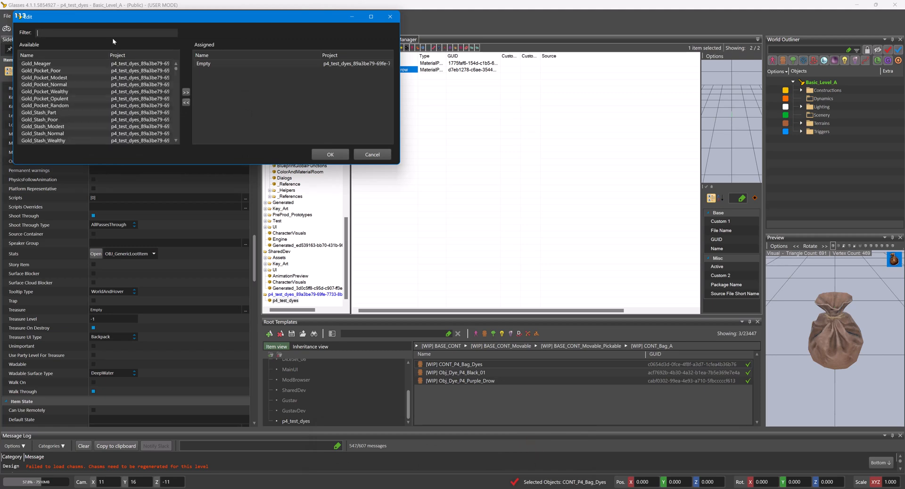
pyautogui.write('4')
pyautogui.click(361, 155)
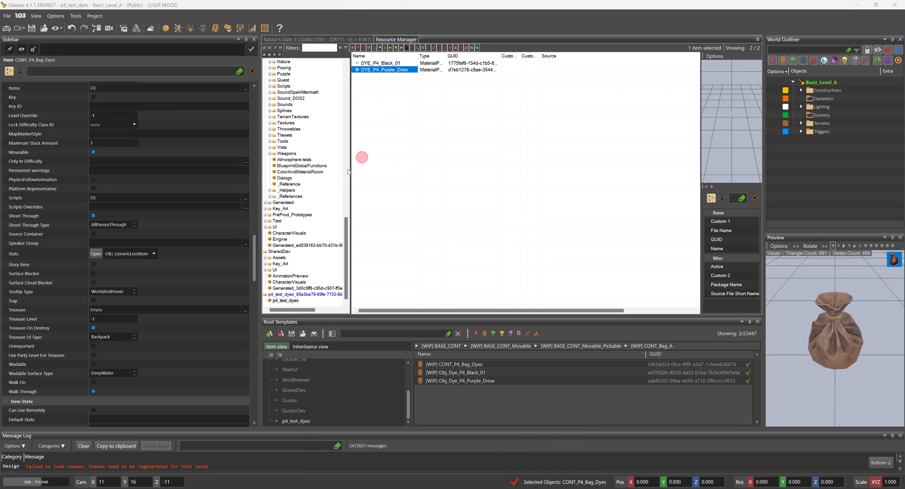
# Reopen the bag template's Treasure assignment, assign the CONT_P4_Bag_Dyes table and remove Empty from the assigned list.
pyautogui.click(246, 310)
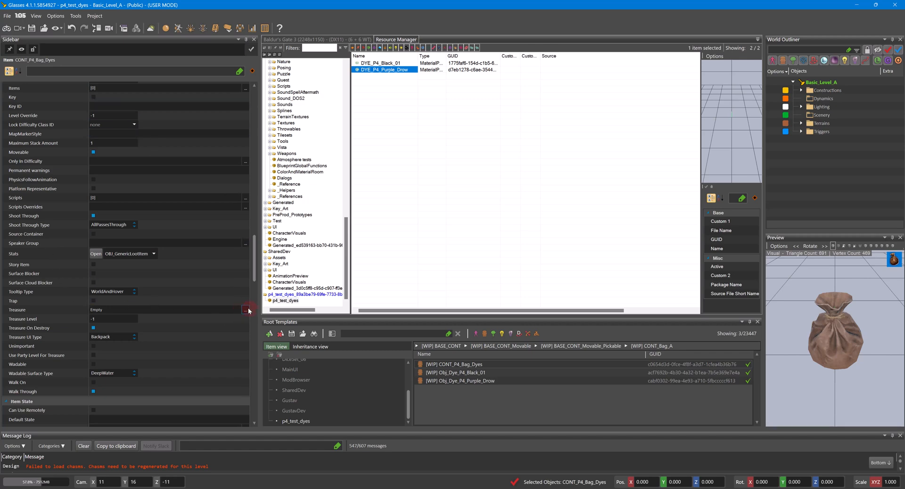
pyautogui.write('p4')
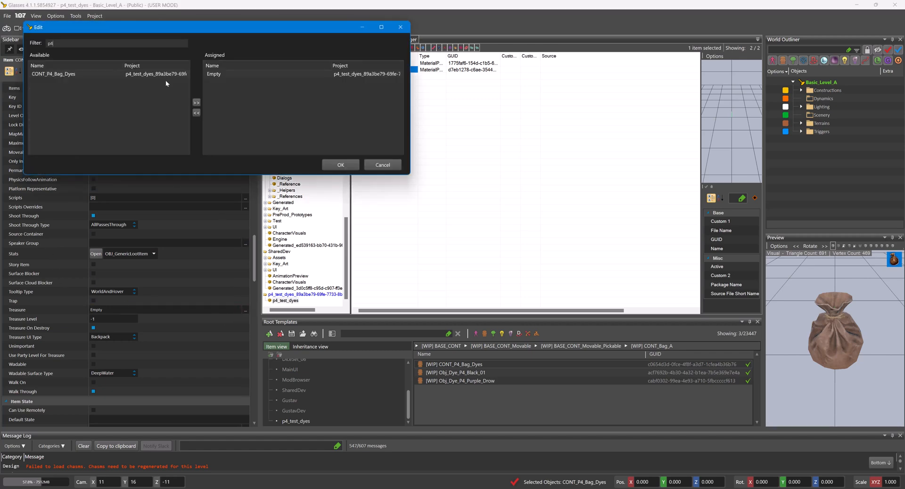
pyautogui.click(149, 75)
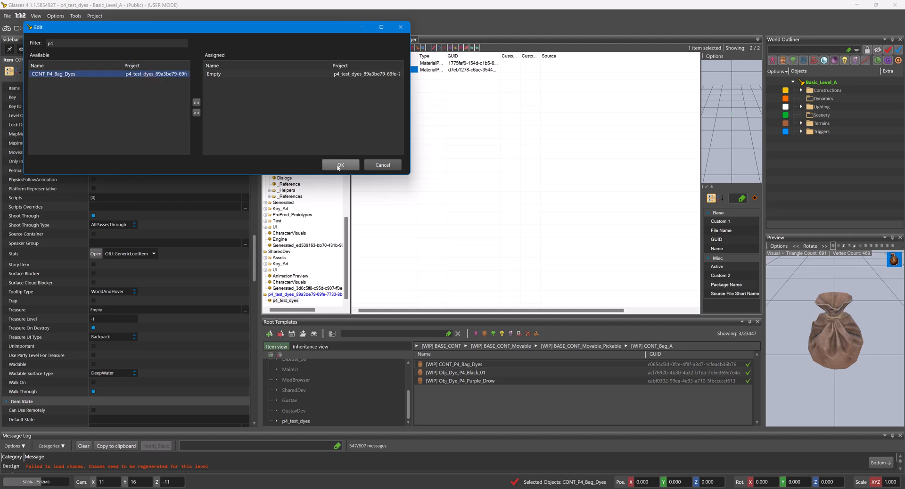
pyautogui.doubleClick(138, 74)
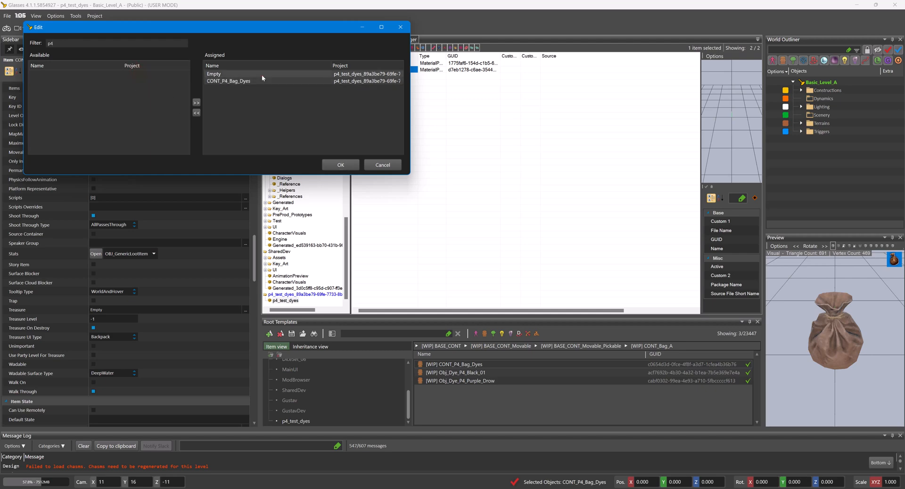
pyautogui.click(196, 112)
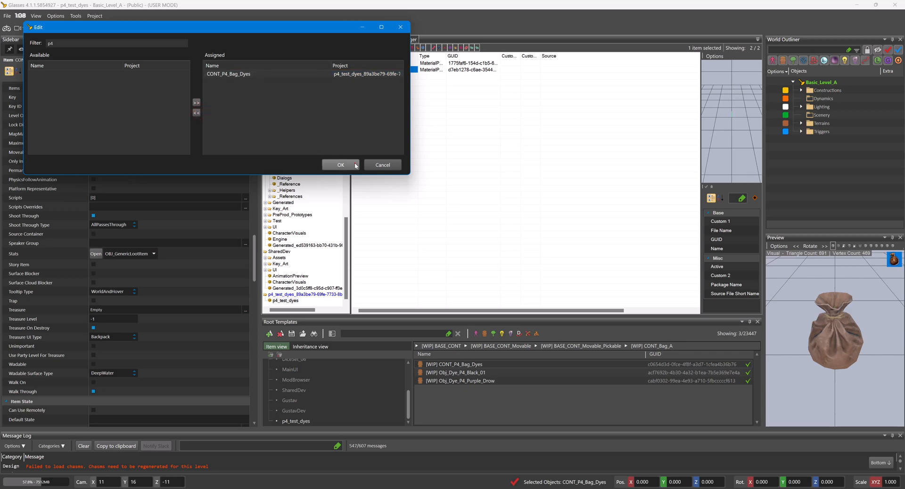
pyautogui.click(341, 165)
pyautogui.click(124, 317)
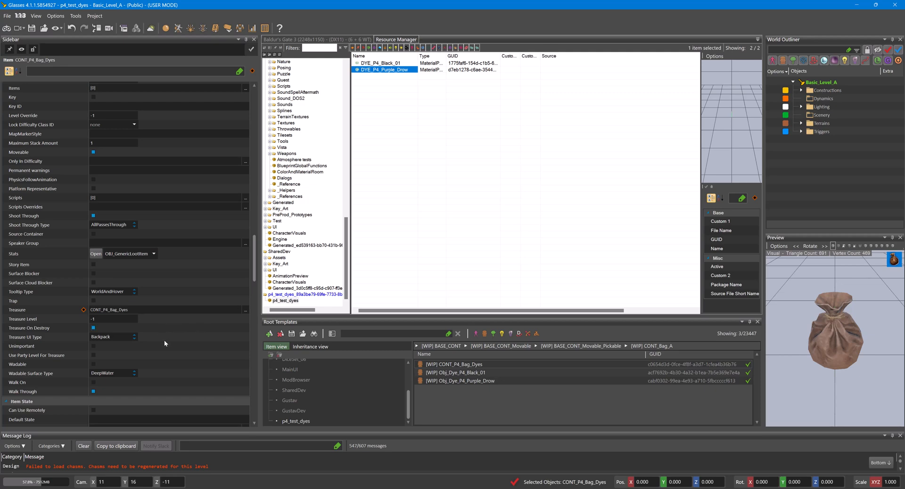
# Switch to the Stats Editor and dock the TreasureTable sheet below the Object sheet.
pyautogui.click(476, 409)
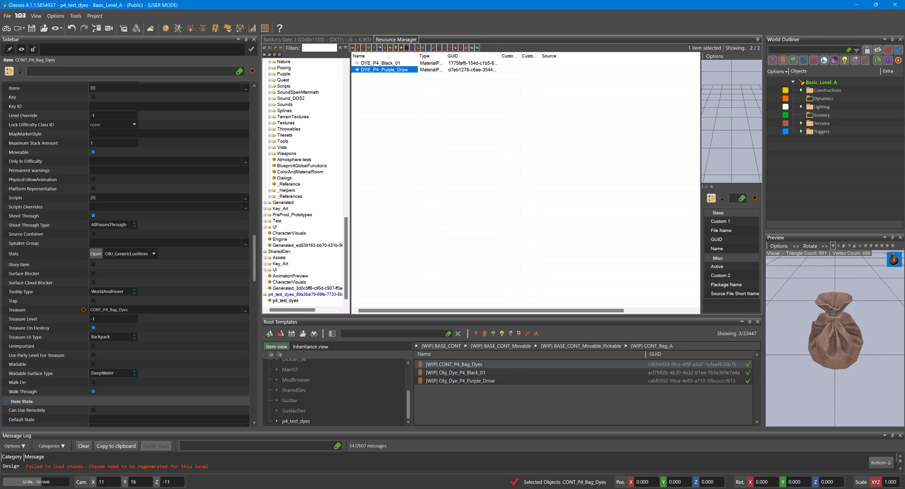
pyautogui.click(476, 469)
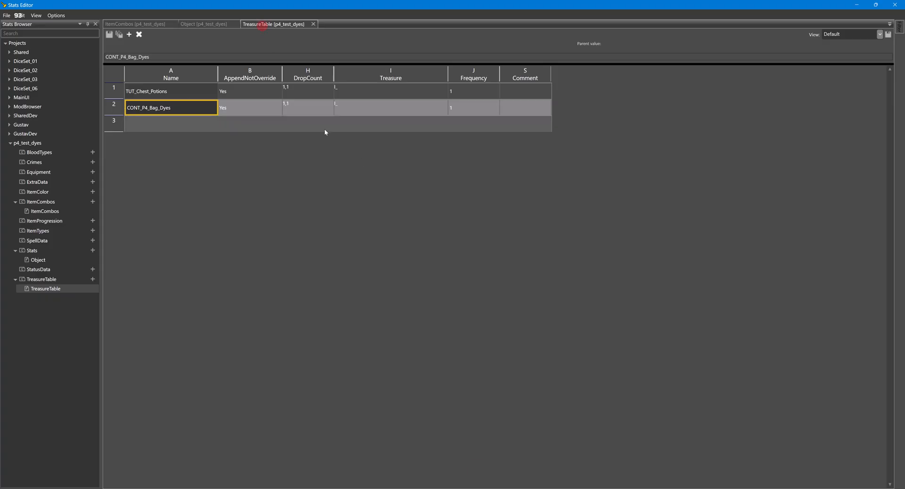
pyautogui.moveTo(278, 27); pyautogui.dragTo(499, 268)
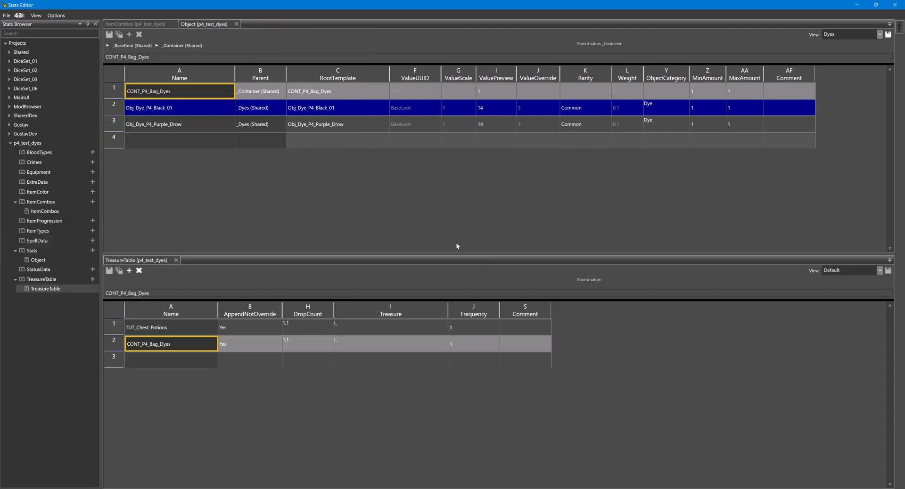
# Set the Treasure of the CONT_P4_Bag_Dyes entry to I_Obj_Dye_P4_Black_01, copying the dye's name from the Object sheet.
pyautogui.click(204, 104)
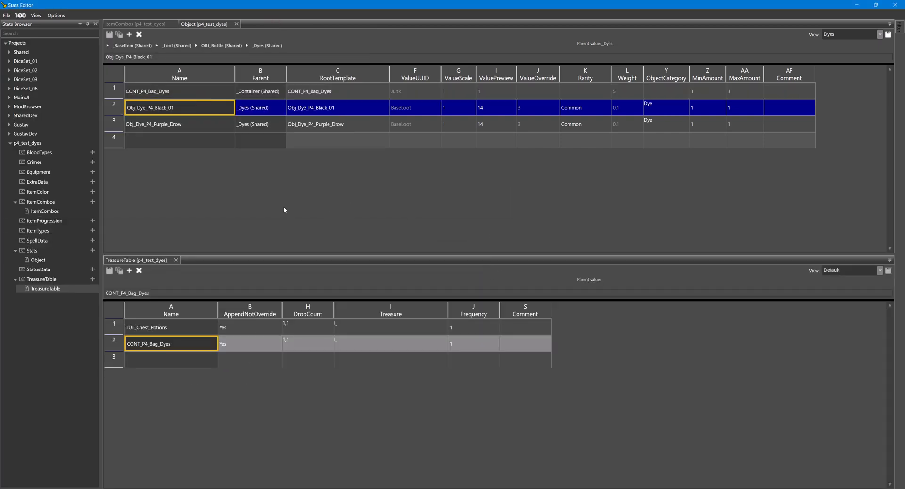
pyautogui.doubleClick(389, 344)
pyautogui.hotkey('ctrl', 'v')
pyautogui.click(384, 357)
pyautogui.click(370, 346)
# Add a sub stat under CONT_P4_Bag_Dyes and copy DropCount 1,1, Treasure I_Obj_Dye_P4_Black_01 and Frequency 1 into it.
pyautogui.rightClick(346, 344)
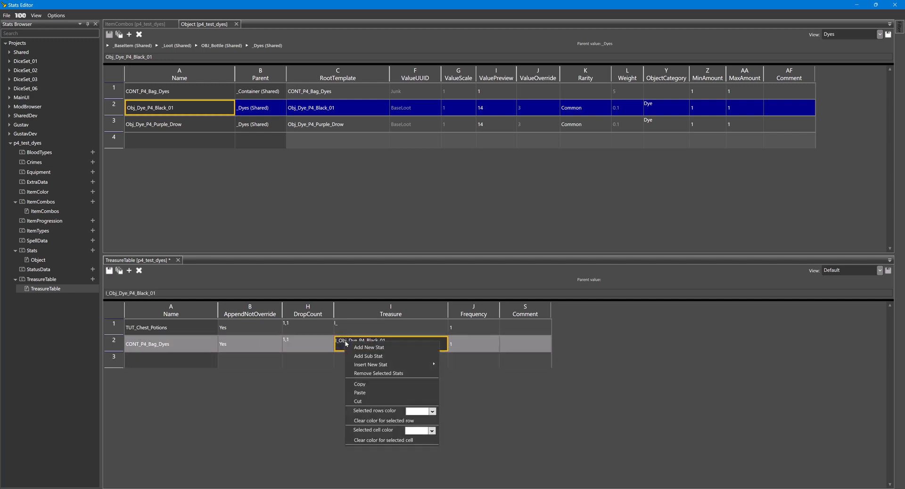
pyautogui.click(376, 356)
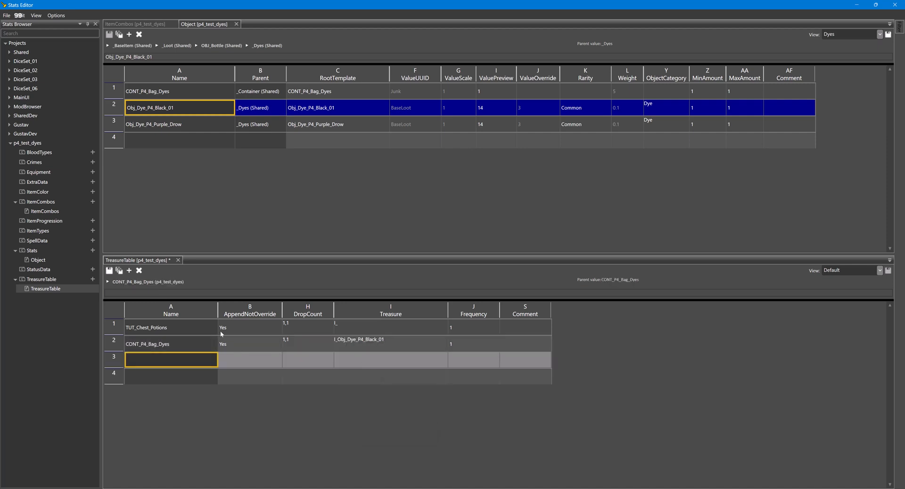
pyautogui.click(308, 360)
pyautogui.click(405, 343)
pyautogui.hotkey('ctrl', 'c')
pyautogui.click(406, 359)
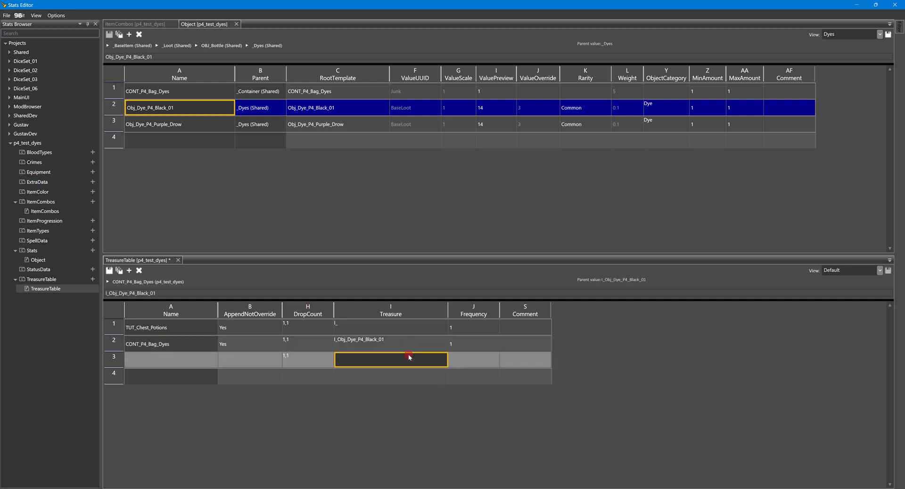
pyautogui.hotkey('ctrl', 'v')
pyautogui.click(474, 359)
# Change the new sub stat's Treasure to I_Obj_Dye_P4_Purple_Drow using the name from the Object sheet.
pyautogui.click(222, 124)
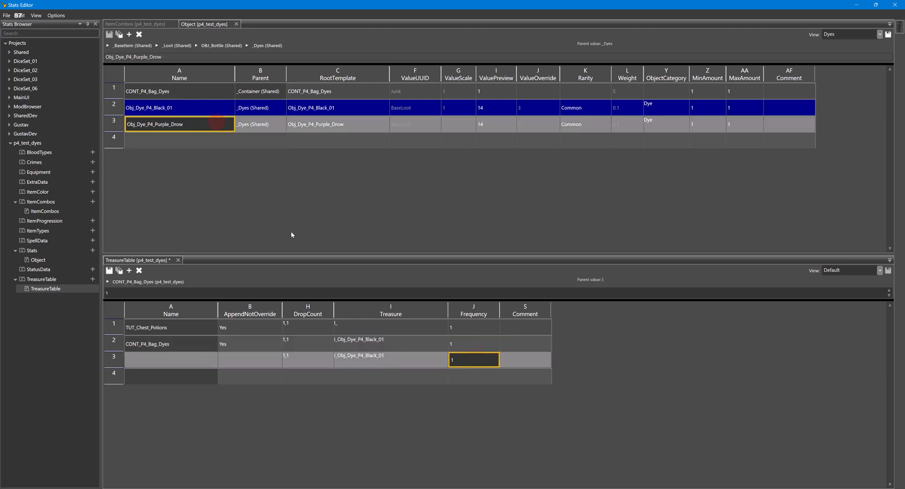
pyautogui.doubleClick(396, 359)
pyautogui.hotkey('ctrl', 'v')
pyautogui.click(474, 344)
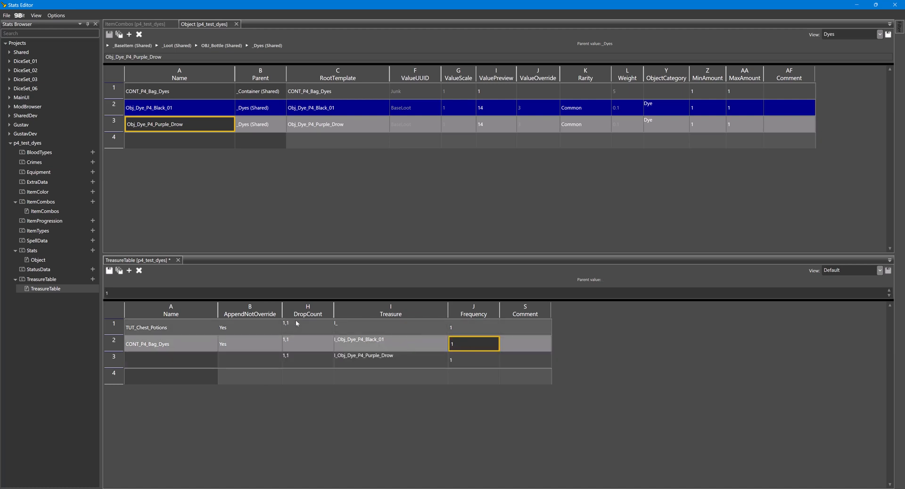
# Set the Treasure of the TUT_Chest_Potions entry to I_CONT_P4_Bag_Dyes and save the treasure table.
pyautogui.click(181, 91)
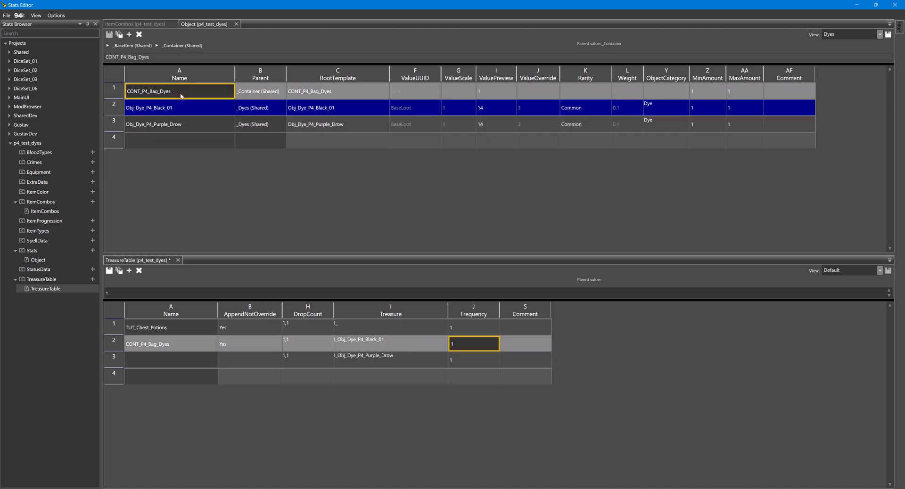
pyautogui.doubleClick(362, 333)
pyautogui.hotkey('ctrl', 'v')
pyautogui.click(456, 362)
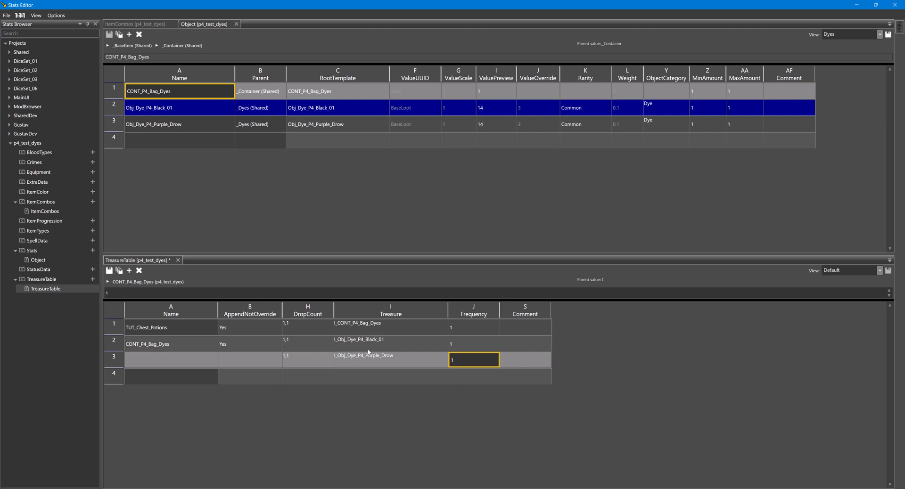
pyautogui.click(351, 379)
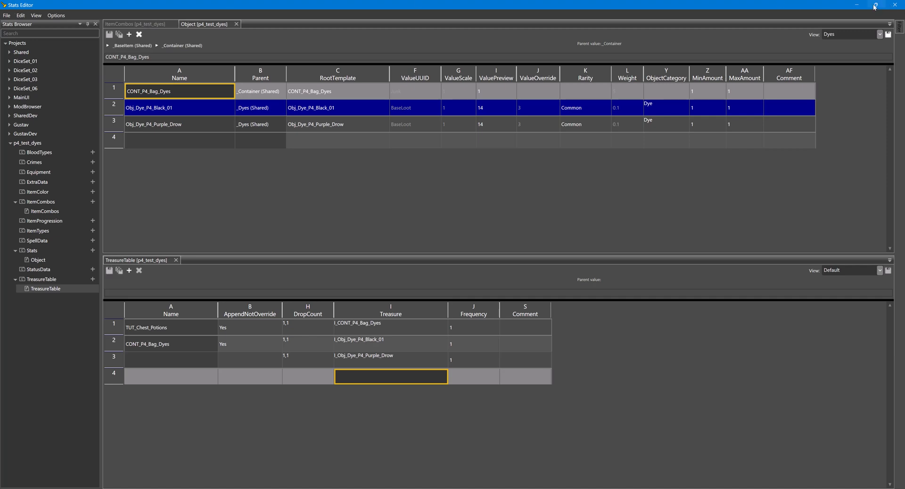
# Shrink the Stats Editor below the toolkit's resource list and rename the Obj_Dye_Name item combo to Obj_Dye_P4_Black_01.
pyautogui.click(874, 6)
pyautogui.moveTo(614, 29); pyautogui.dragTo(658, 152)
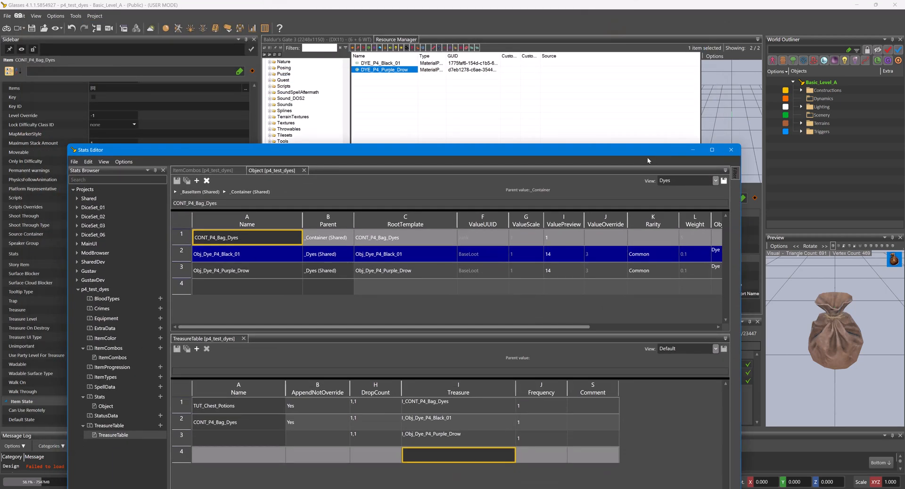
pyautogui.click(184, 171)
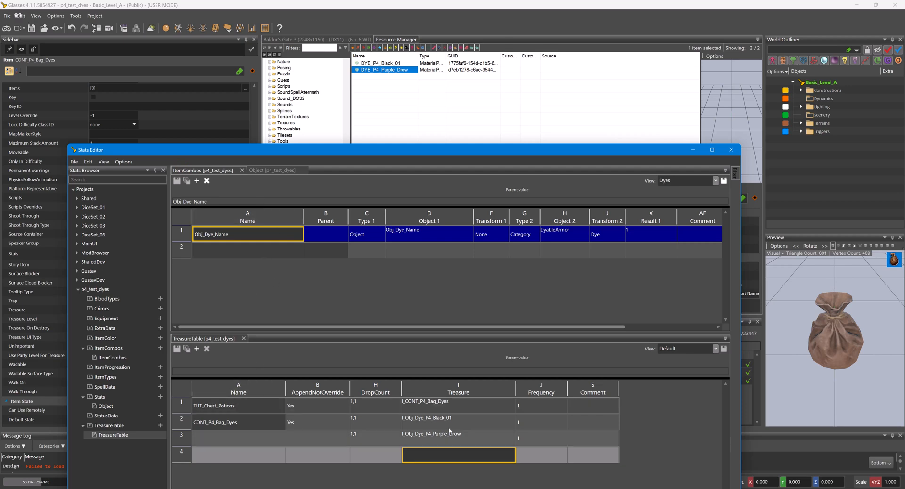
pyautogui.click(271, 170)
pyautogui.click(240, 252)
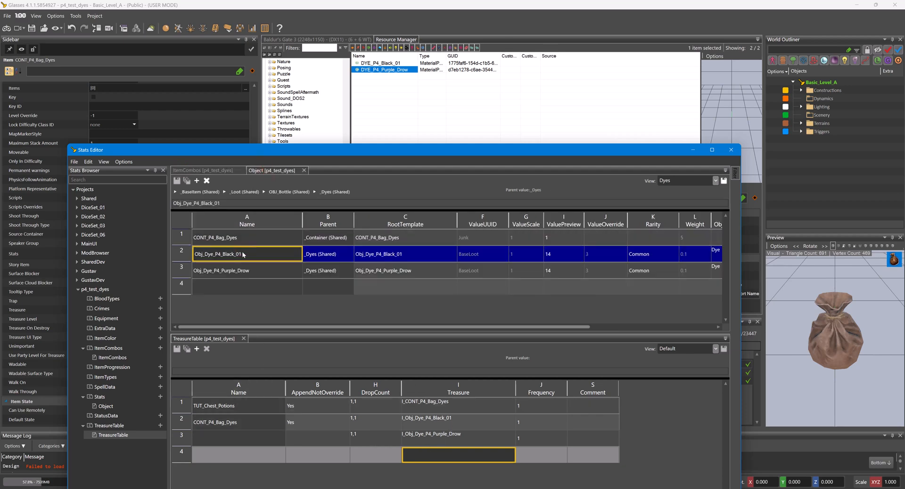
pyautogui.click(231, 170)
pyautogui.doubleClick(239, 226)
pyautogui.hotkey('ctrl', 'v')
# Add a second item combo named Obj_Dye_P4_Purple_Drow and copy Type 1 Object into it.
pyautogui.click(265, 171)
pyautogui.click(270, 273)
pyautogui.hotkey('ctrl', 'c')
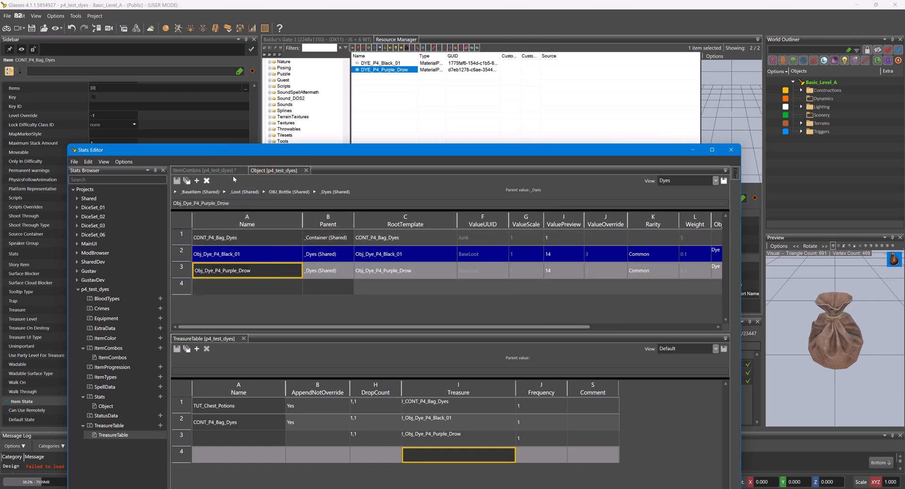
pyautogui.click(231, 170)
pyautogui.click(250, 251)
pyautogui.hotkey('ctrl', 'v')
pyautogui.click(379, 232)
pyautogui.hotkey('ctrl', 'c')
pyautogui.click(375, 250)
pyautogui.hotkey('ctrl', 'v')
# Set Object 1 of both item combos to their own names, Obj_Dye_P4_Black_01 and Obj_Dye_P4_Purple_Drow.
pyautogui.click(284, 233)
pyautogui.hotkey('ctrl', 'c')
pyautogui.click(415, 236)
pyautogui.hotkey('ctrl', 'v')
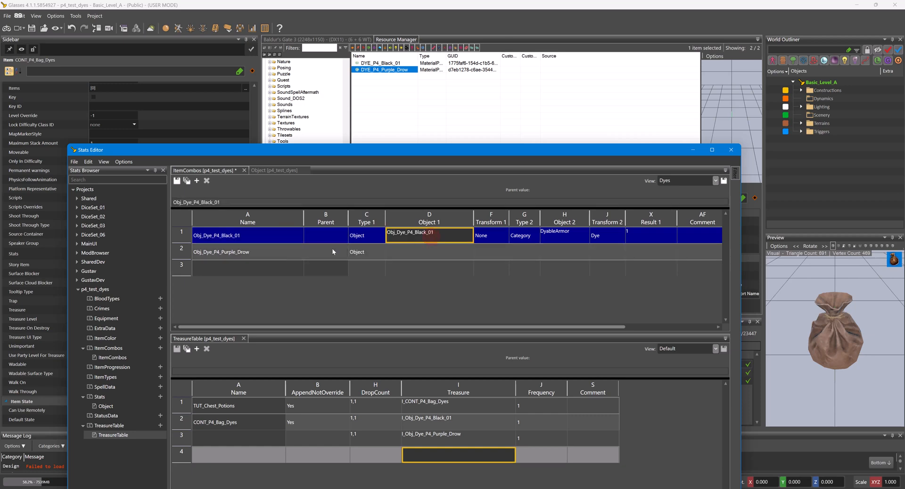
pyautogui.click(245, 251)
pyautogui.hotkey('ctrl', 'c')
pyautogui.click(415, 251)
pyautogui.hotkey('ctrl', 'v')
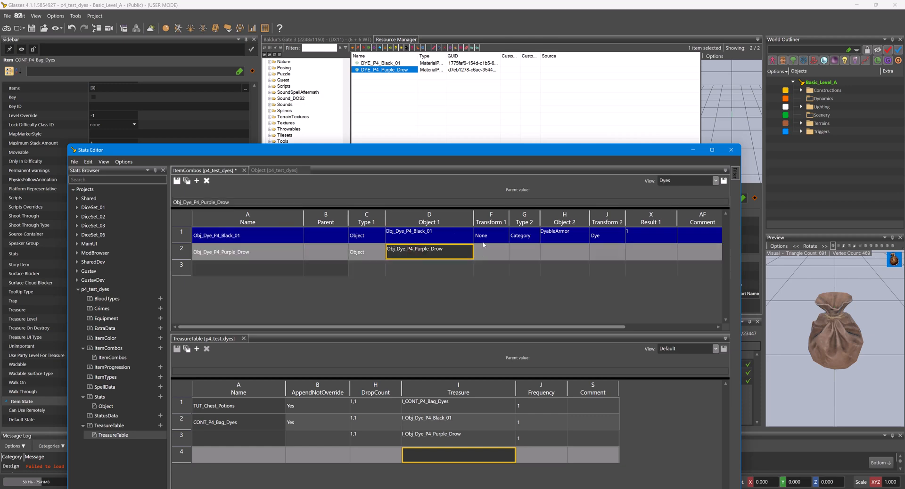
# Copy Transform 1 None and Type 2 Category from the black dye combo to the purple one.
pyautogui.click(490, 235)
pyautogui.hotkey('ctrl', 'c')
pyautogui.click(489, 252)
pyautogui.hotkey('ctrl', 'v')
pyautogui.click(523, 236)
pyautogui.hotkey('ctrl', 'c')
pyautogui.click(523, 252)
pyautogui.hotkey('ctrl', 'v')
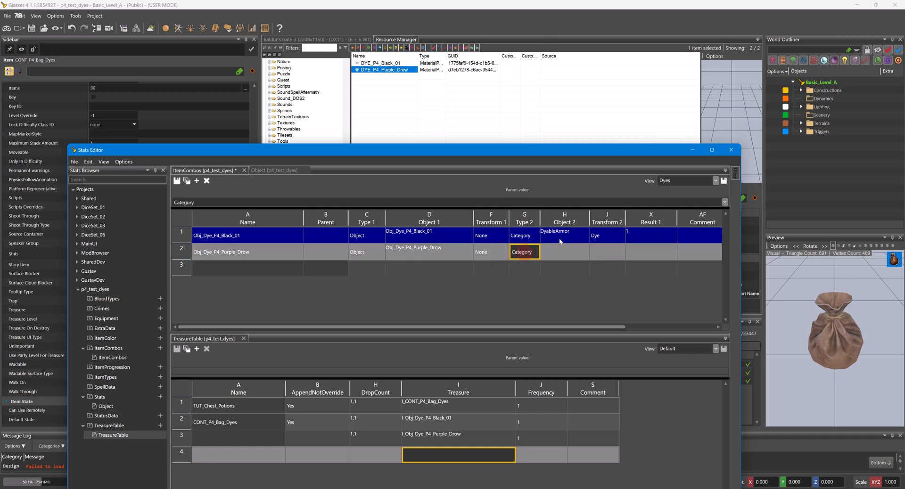
# Copy Object 2 DyableArmor, Transform 2 Dye and Result 1 value 1 from the black dye combo to the purple one.
pyautogui.click(561, 234)
pyautogui.hotkey('ctrl', 'c')
pyautogui.click(563, 252)
pyautogui.hotkey('ctrl', 'v')
pyautogui.click(606, 235)
pyautogui.hotkey('ctrl', 'c')
pyautogui.click(601, 253)
pyautogui.hotkey('ctrl', 'v')
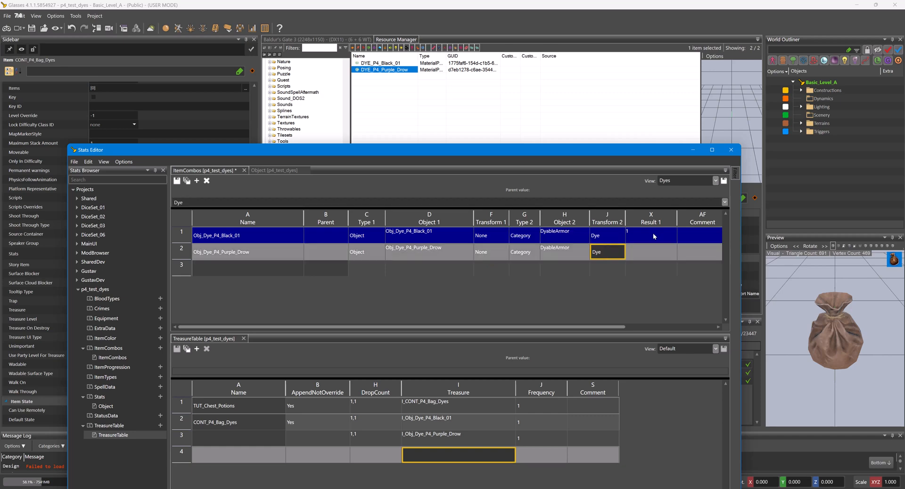
pyautogui.click(650, 234)
pyautogui.hotkey('ctrl', 'c')
pyautogui.click(653, 252)
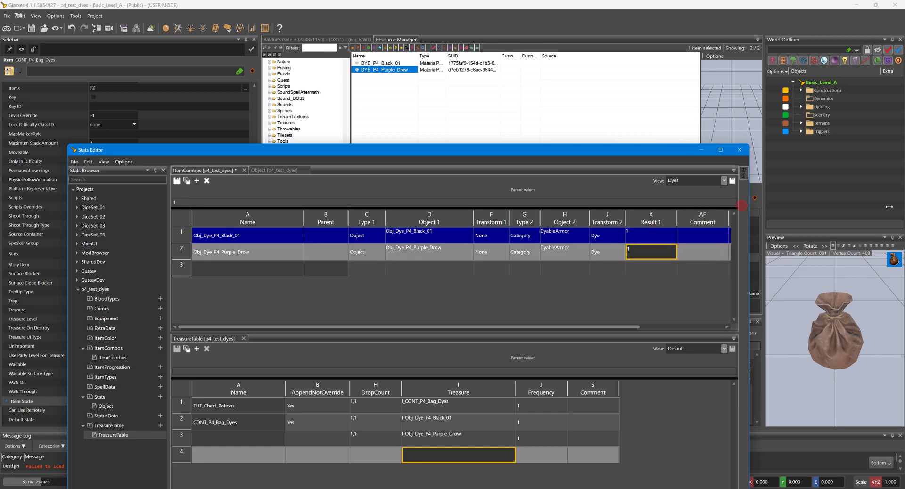
# Widen the Stats Editor and paste the DYE_P4_Purple_Drow resource's GUID into the purple combo's DyeColorPresetResource.
pyautogui.moveTo(740, 208); pyautogui.dragTo(899, 208)
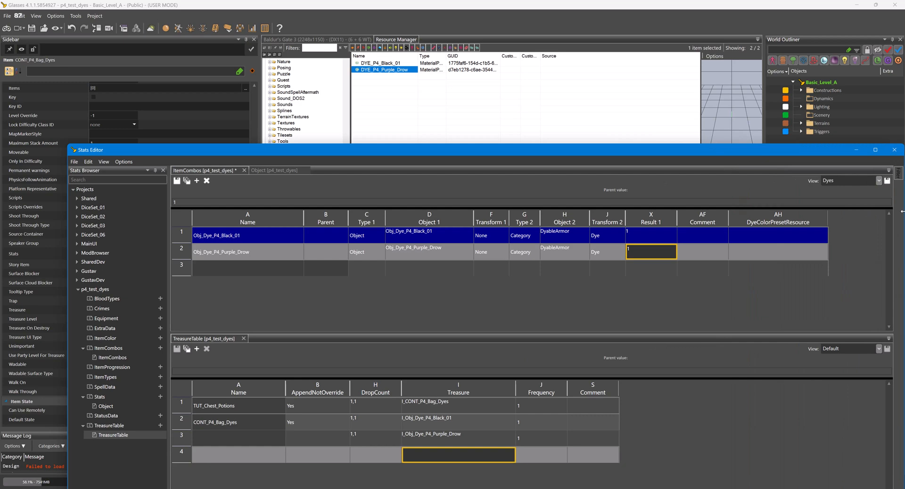
pyautogui.rightClick(404, 70)
pyautogui.click(448, 119)
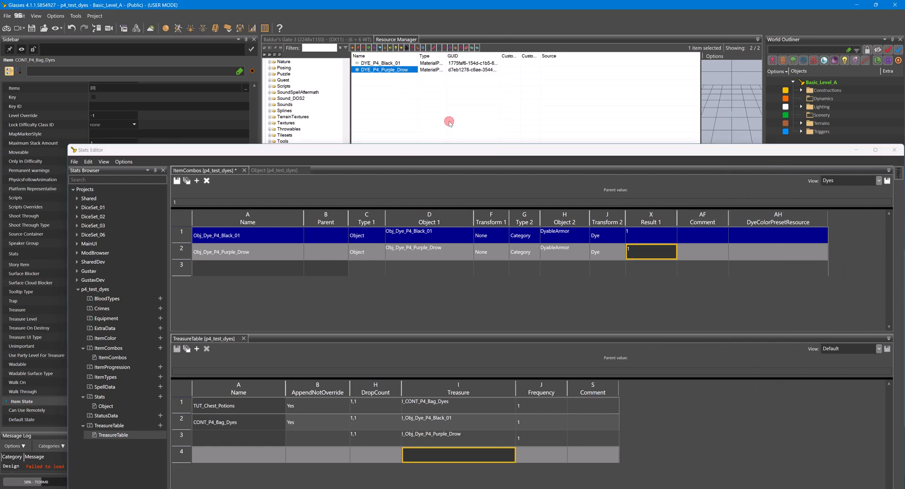
pyautogui.click(779, 253)
pyautogui.hotkey('ctrl', 'v')
# Copy the GUID of the DYE_P4_Black_01 resource into the black combo's DyeColorPresetResource.
pyautogui.click(398, 64)
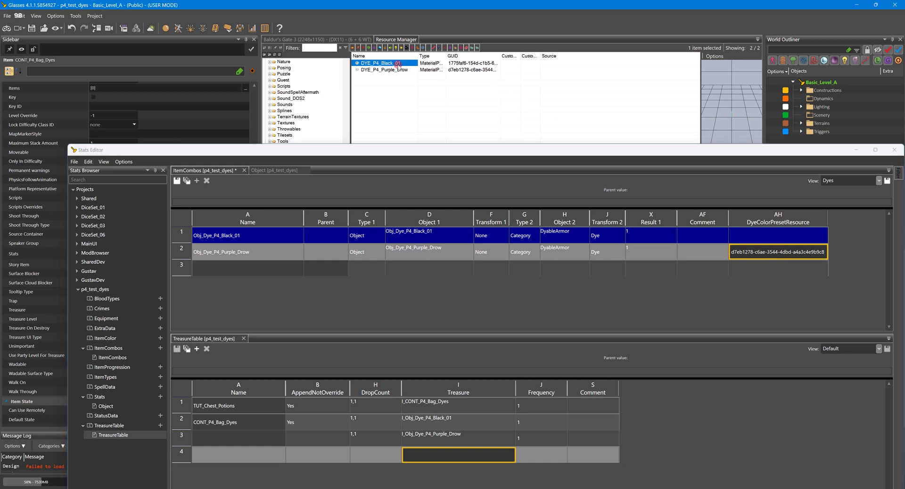
pyautogui.rightClick(398, 64)
pyautogui.click(442, 116)
pyautogui.click(778, 237)
pyautogui.hotkey('ctrl', 'v')
# Review the black combo's Transform 1 options keeping None, save the item combos and close the Stats Editor.
pyautogui.click(494, 237)
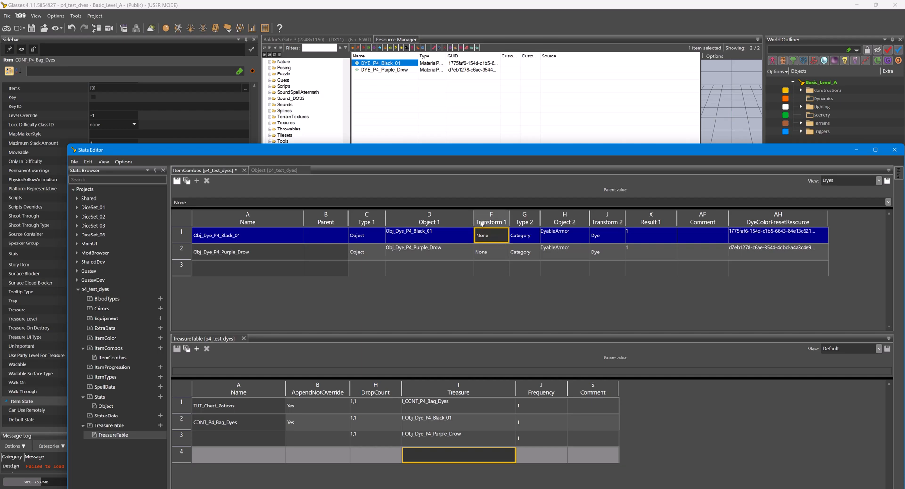
pyautogui.click(490, 236)
pyautogui.click(504, 235)
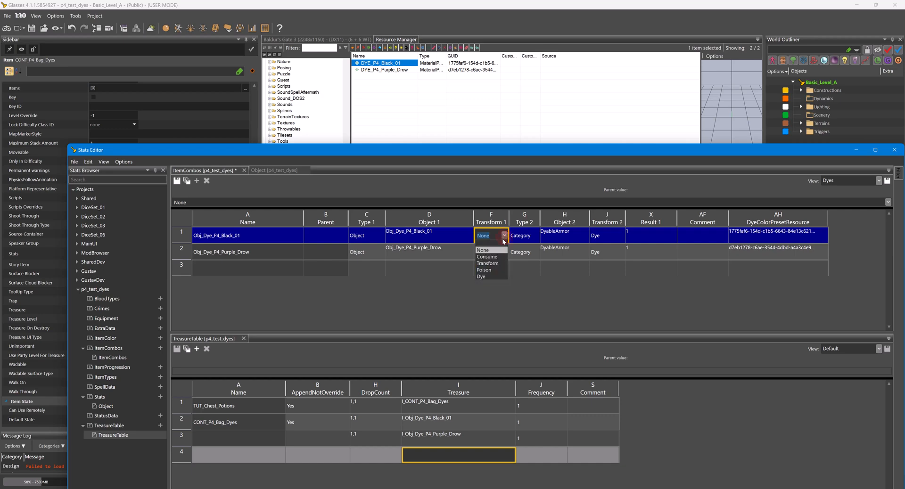
pyautogui.click(490, 250)
pyautogui.click(494, 256)
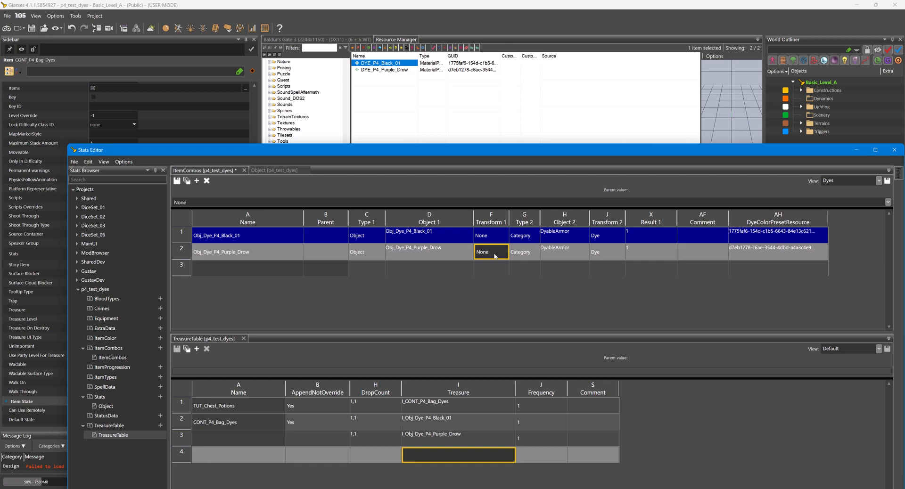
pyautogui.hotkey('ctrl', 's')
pyautogui.click(894, 150)
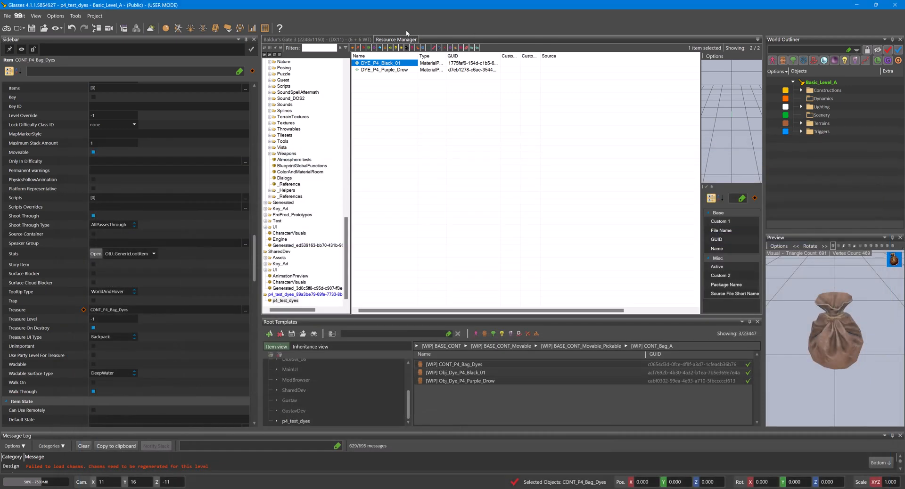
# Show the game viewport, enlarge it by narrowing the sidebar, and start game mode while saving the root templates.
pyautogui.click(337, 41)
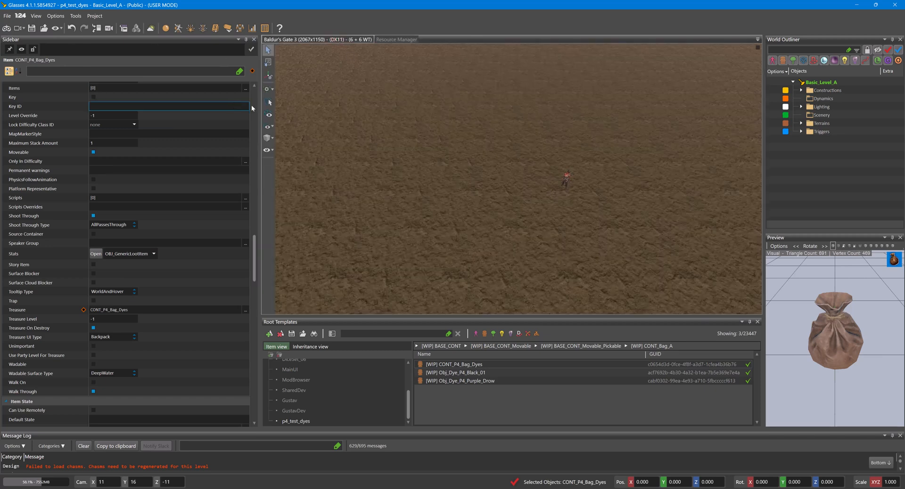
pyautogui.moveTo(258, 108); pyautogui.dragTo(104, 115)
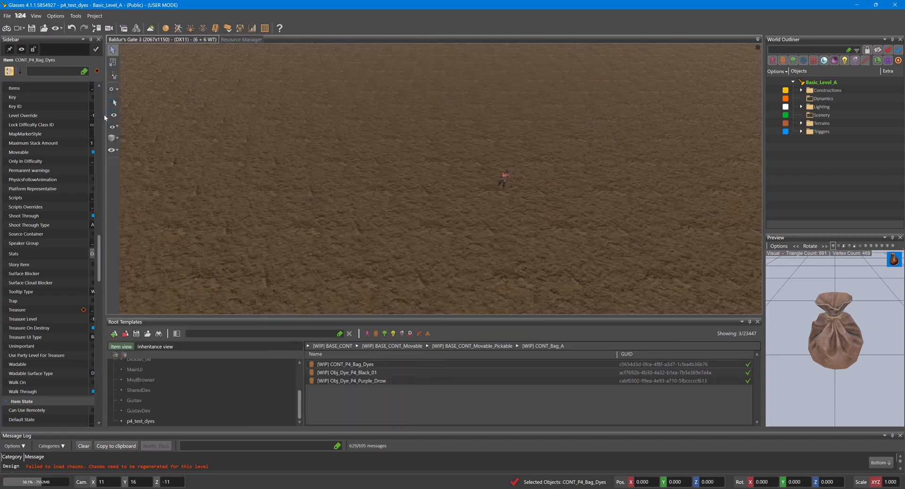
pyautogui.click(6, 26)
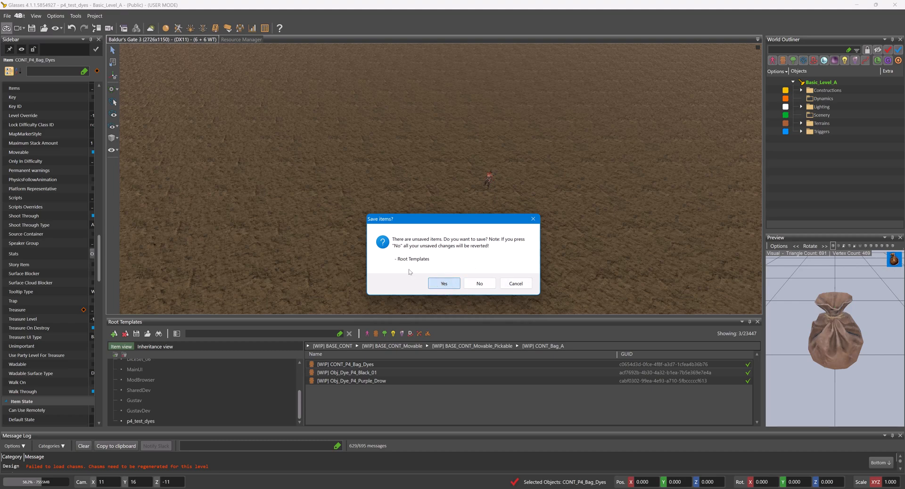
pyautogui.click(443, 283)
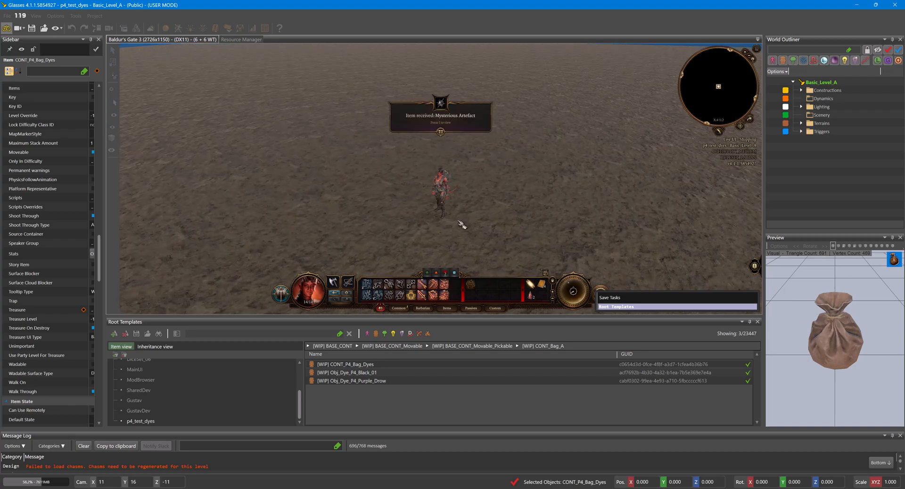
# Spawn CONT_P4_Bag_Dyes at the character with the console's create command and close the console.
pyautogui.press('`')
pyautogui.write('create')
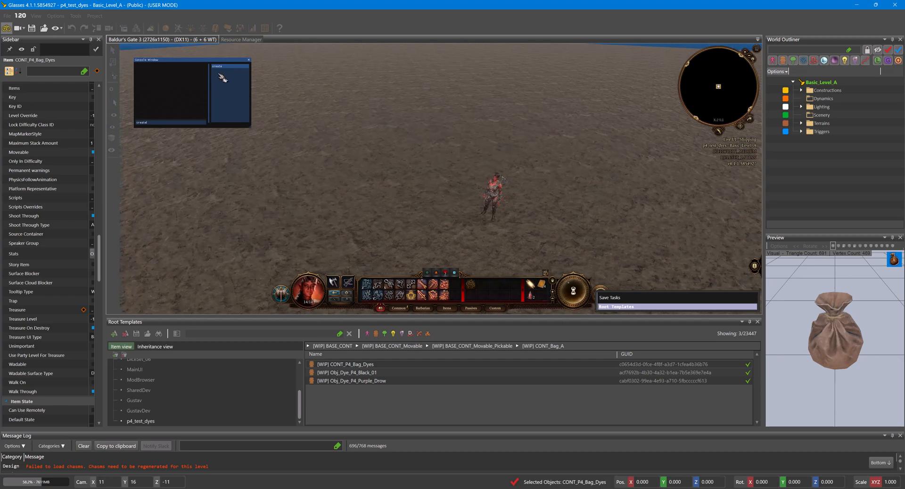
pyautogui.click(221, 74)
pyautogui.write('pl')
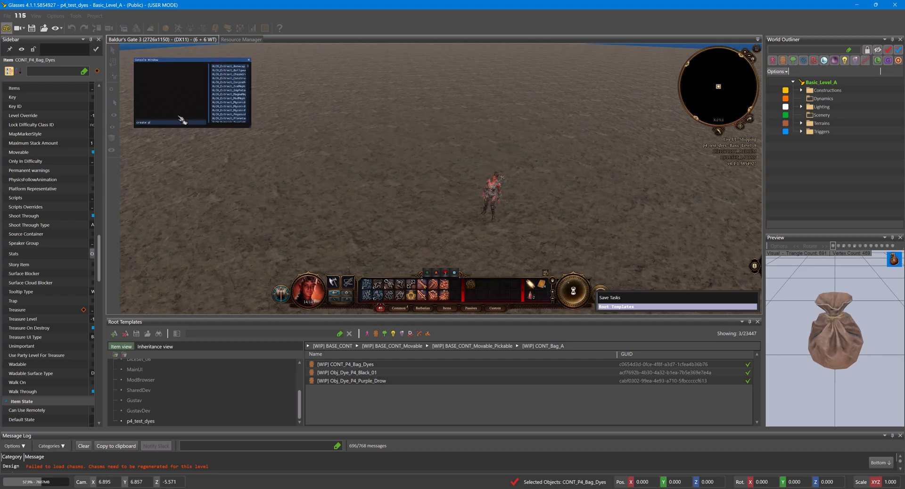
pyautogui.press('BackSpace')
pyautogui.write('4')
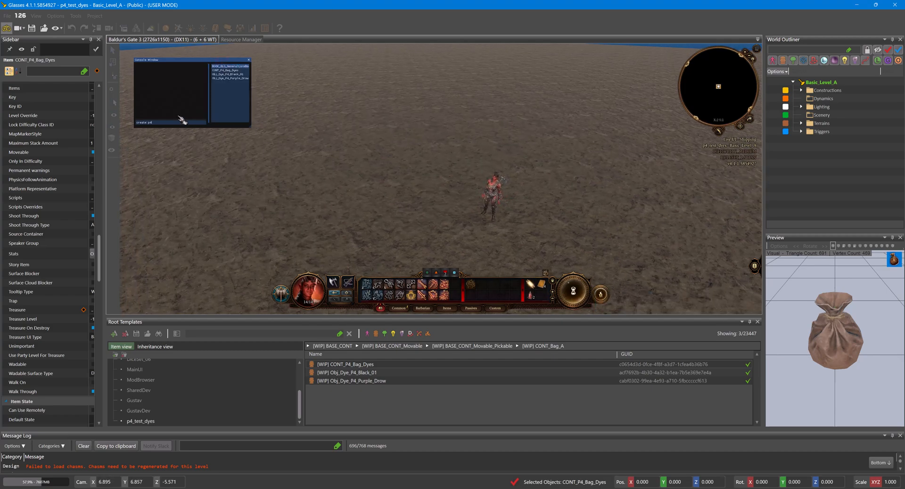
pyautogui.click(238, 70)
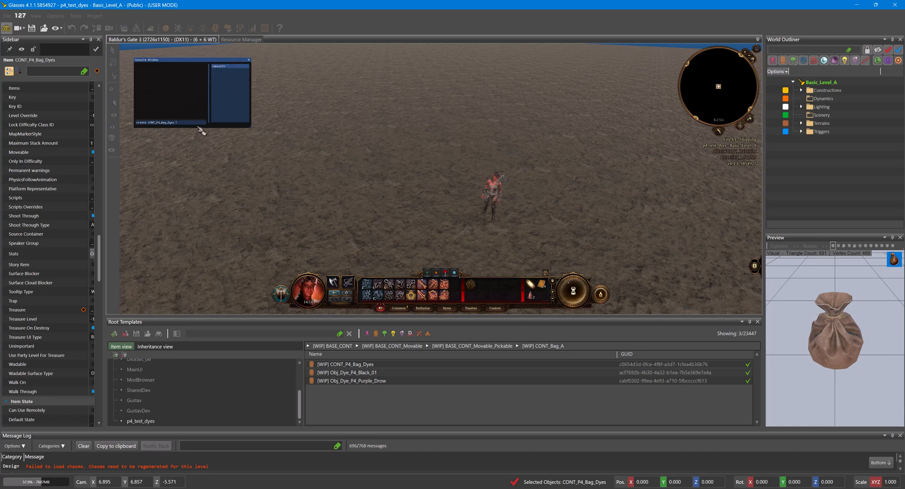
pyautogui.press('Return')
pyautogui.click(249, 59)
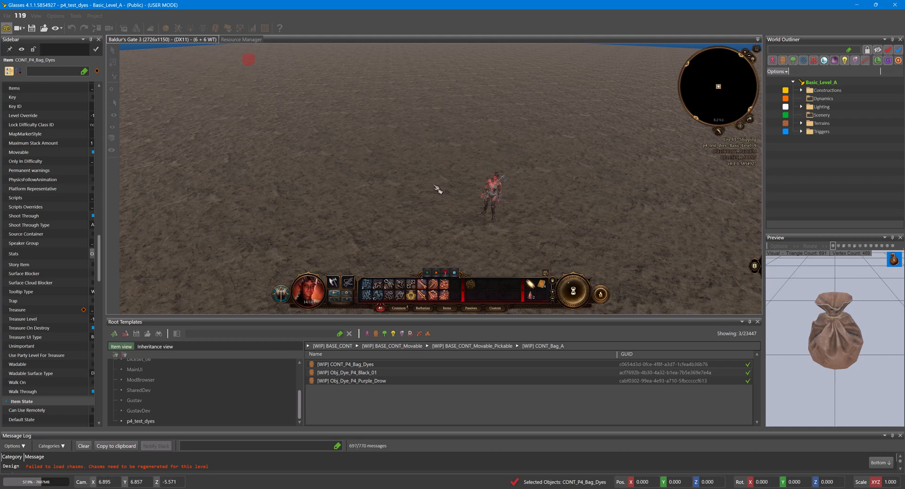
pyautogui.click(495, 213)
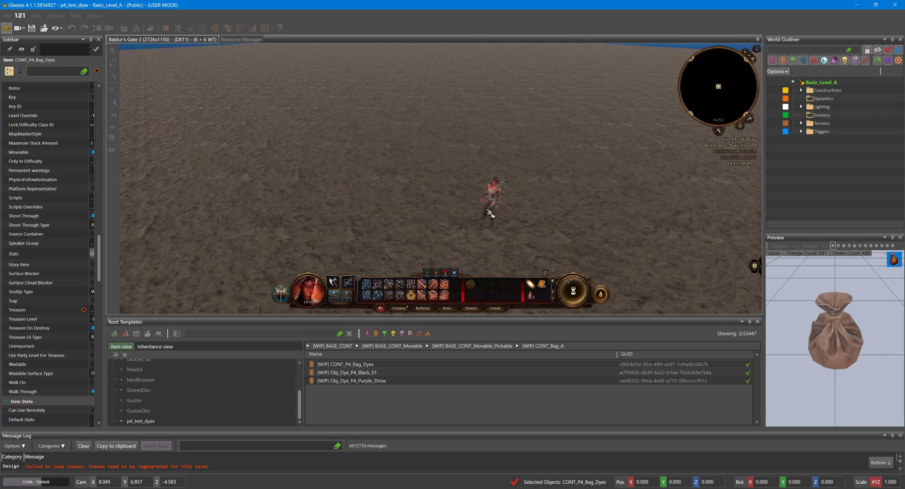
# Combine the first dye in the dye bag with the equipped Barbarian Clothes and close the combine window.
pyautogui.click(490, 213)
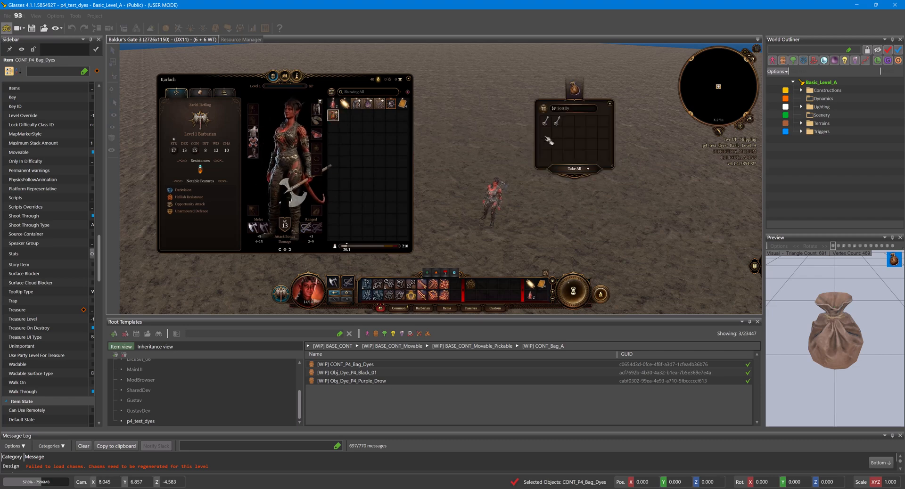
pyautogui.doubleClick(547, 120)
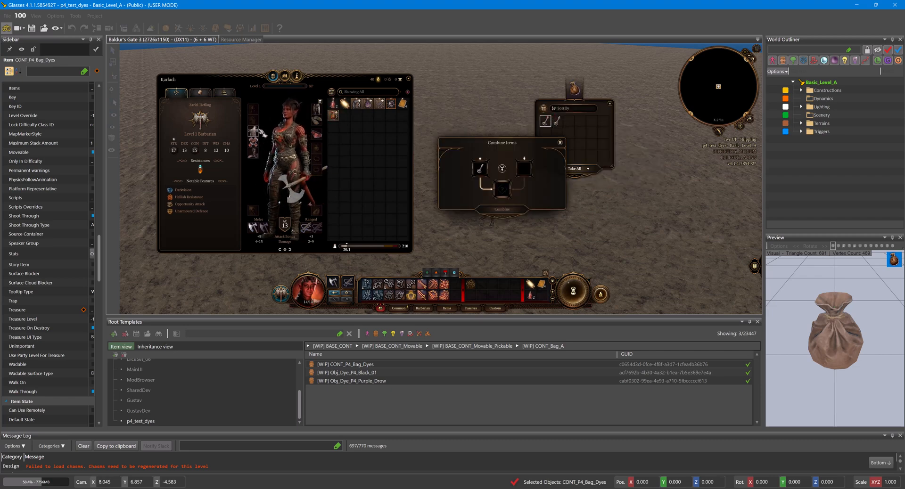
pyautogui.moveTo(356, 103); pyautogui.dragTo(524, 168)
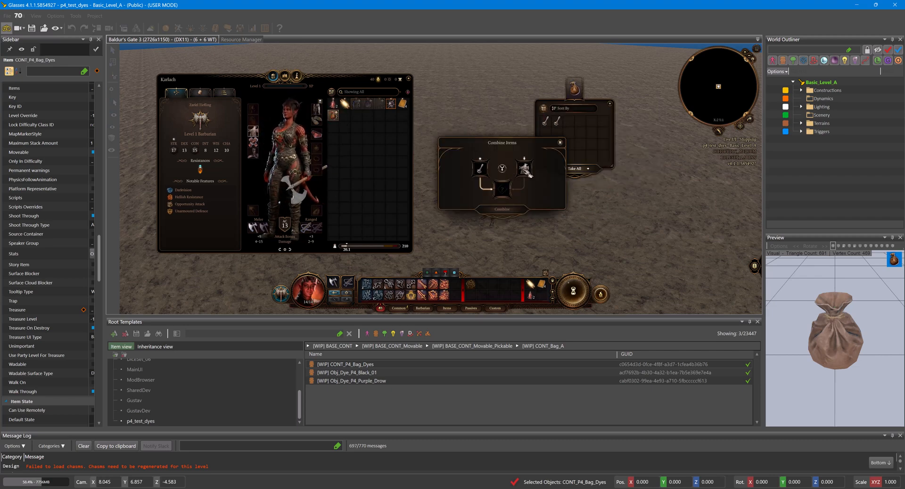
pyautogui.click(513, 211)
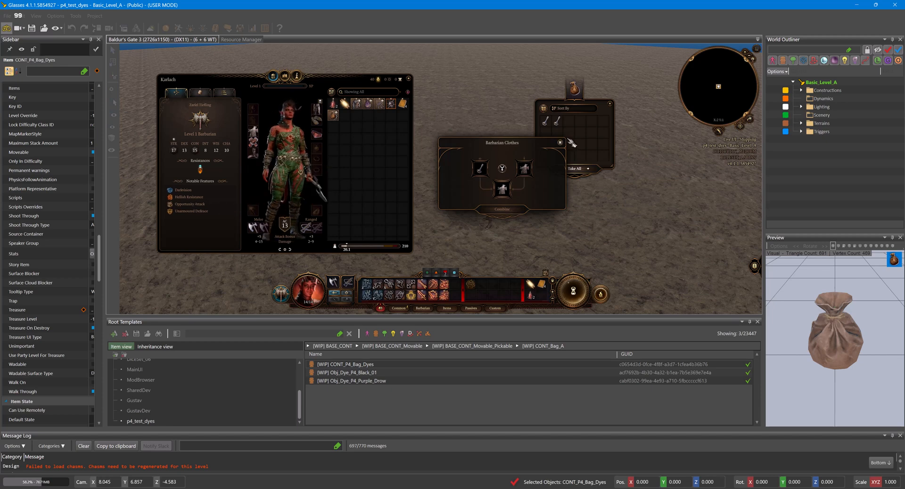
pyautogui.click(560, 142)
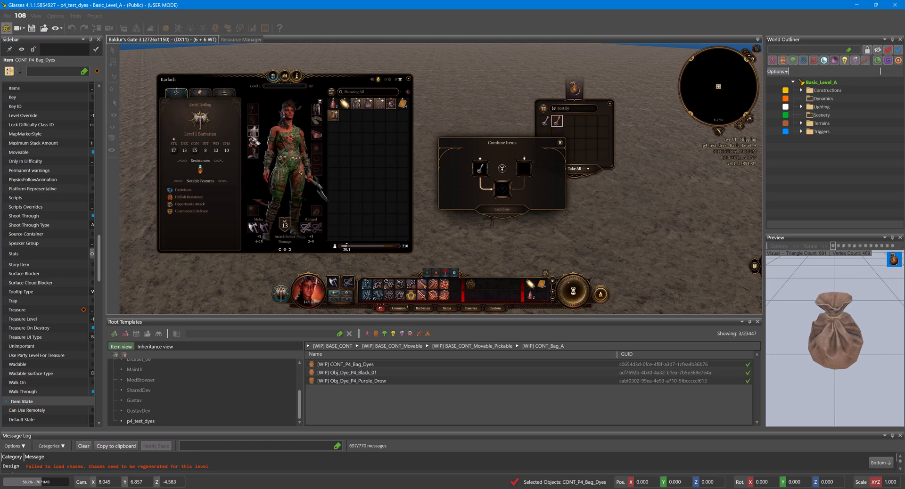
# Dye the Barbarian Clothes with the bag's second dye and close the combine window.
pyautogui.click(557, 121)
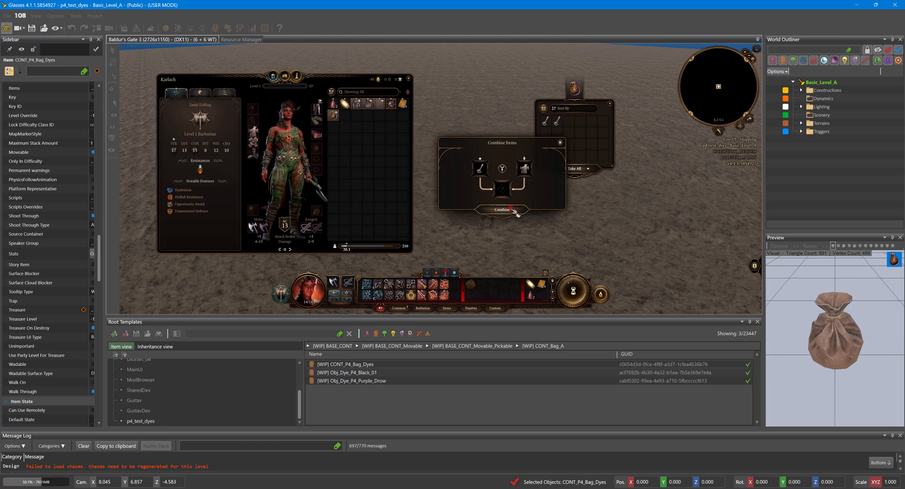
pyautogui.click(512, 210)
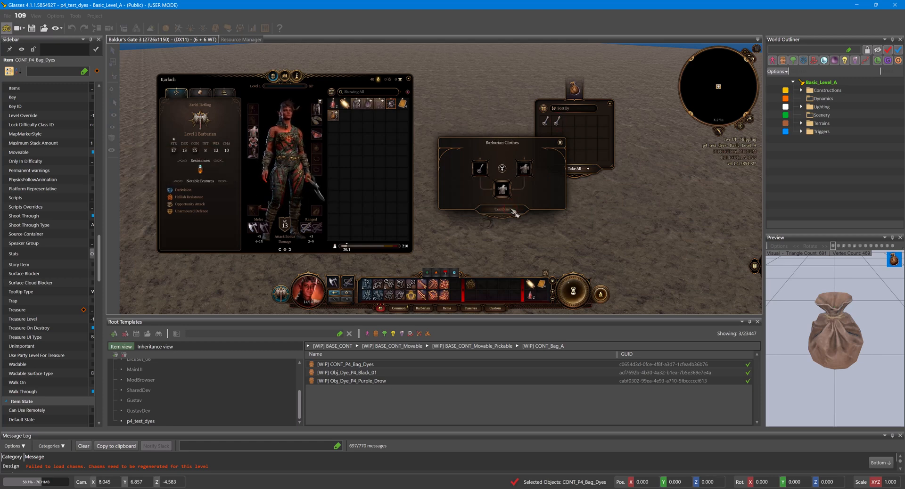
pyautogui.click(560, 142)
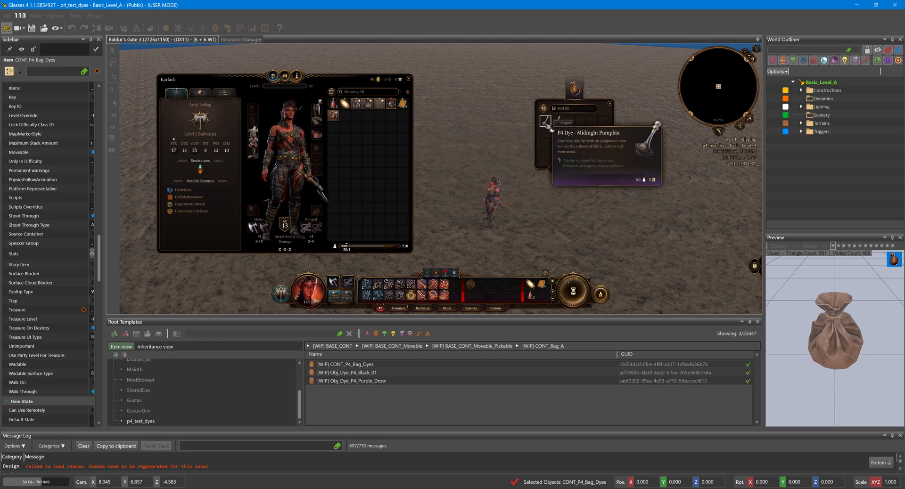
# Read the description of P4 Dye - Midnight Pumpkin in the bag and close the character inventory.
pyautogui.moveTo(565, 126)
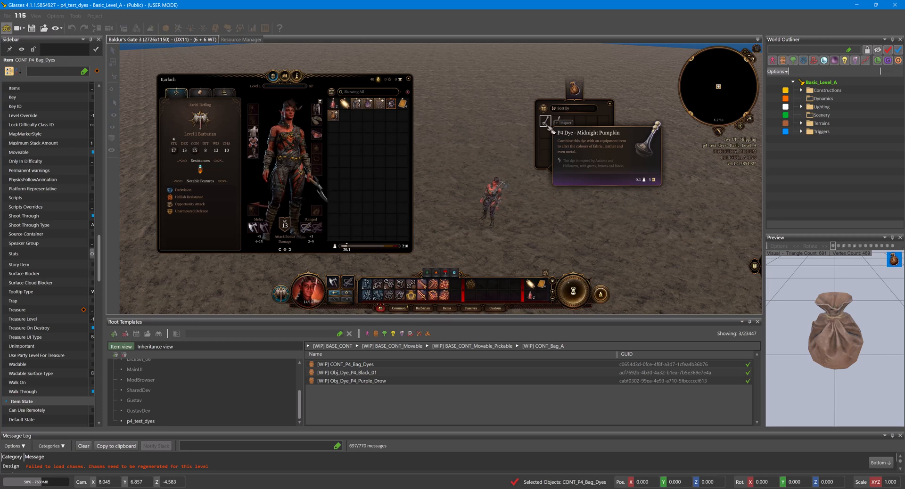
pyautogui.doubleClick(547, 125)
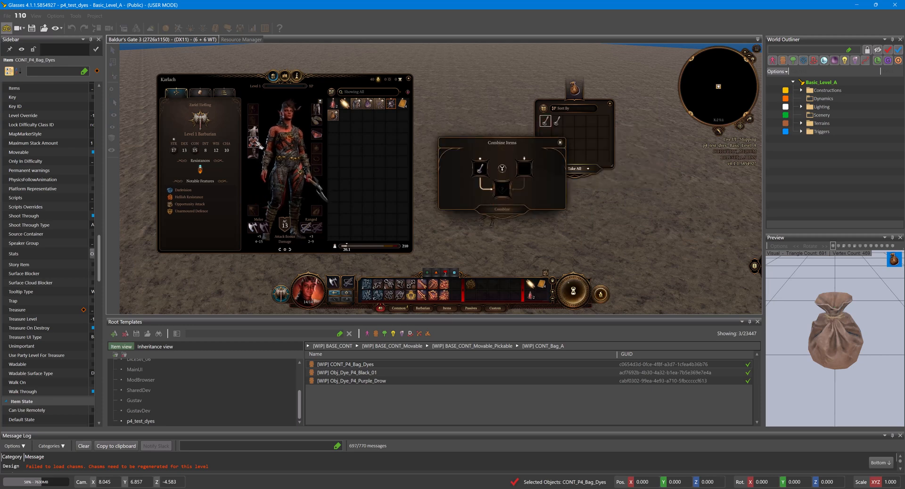
pyautogui.click(408, 78)
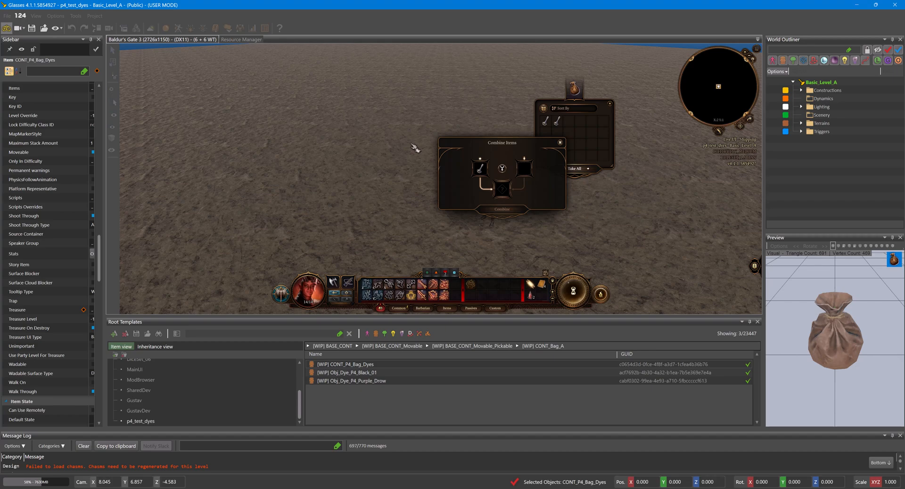
# Spawn one half plate body armour from the ARM items with the console's create command and close the console.
pyautogui.press('`')
pyautogui.write('create ')
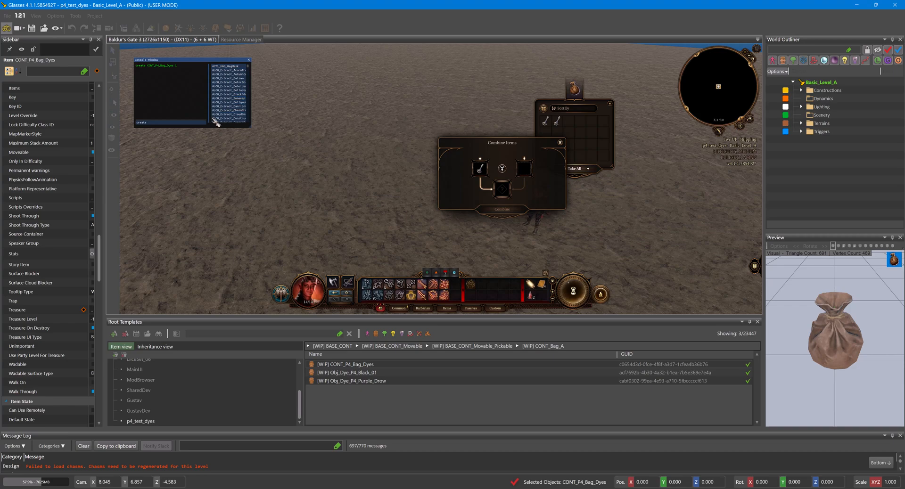
pyautogui.write('ARM')
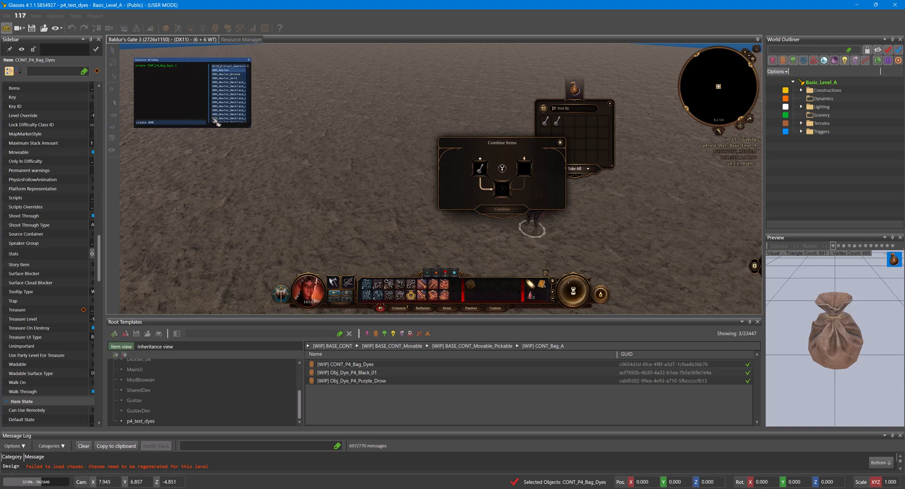
pyautogui.scroll(-5, 235, 98)
pyautogui.scroll(-5, 240, 99)
pyautogui.scroll(-5, 241, 99)
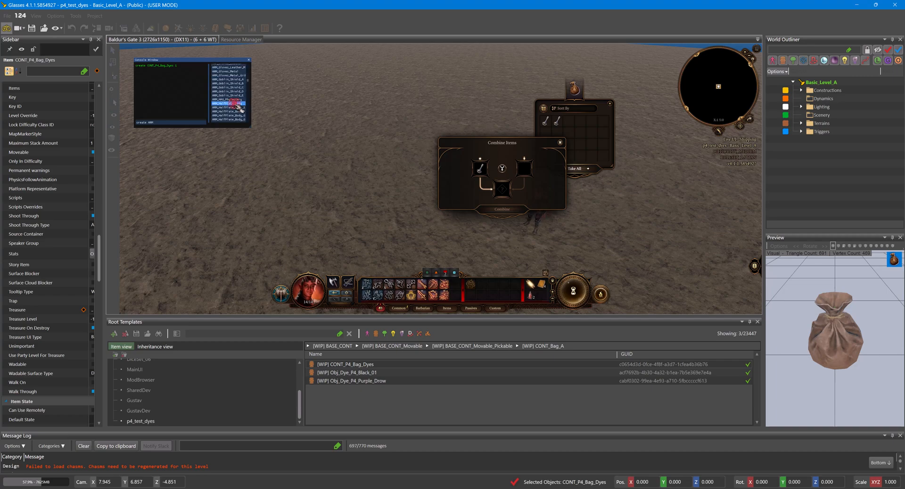
pyautogui.click(235, 104)
pyautogui.write('1')
pyautogui.press('Return')
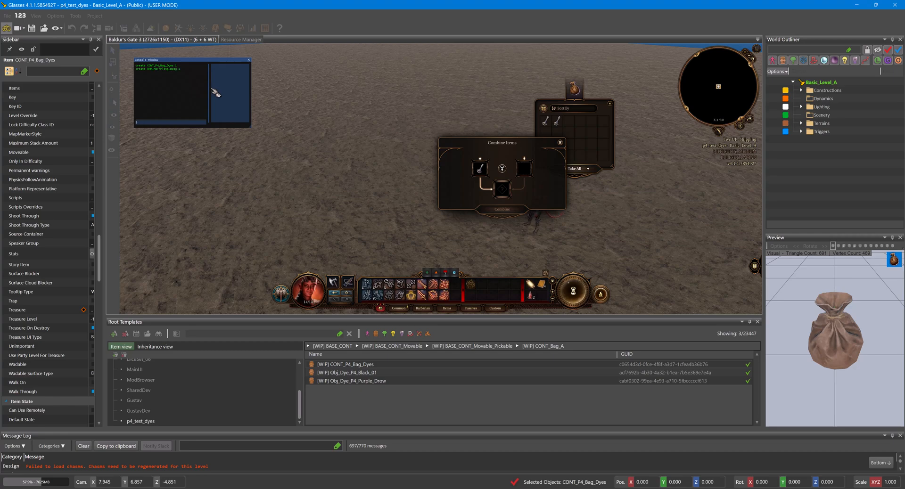
pyautogui.click(248, 60)
pyautogui.click(288, 139)
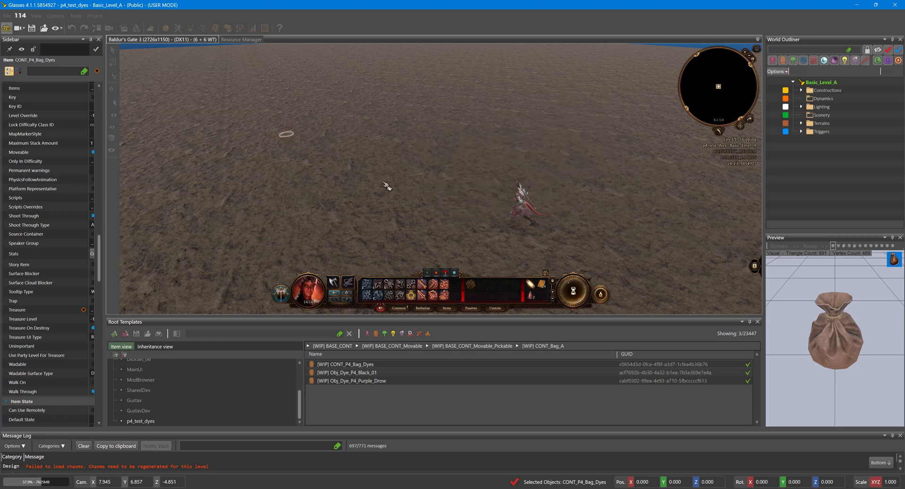
# Open the inventory's dye bag and combine its first dye with the equipped Half Plate Armour.
pyautogui.press('i')
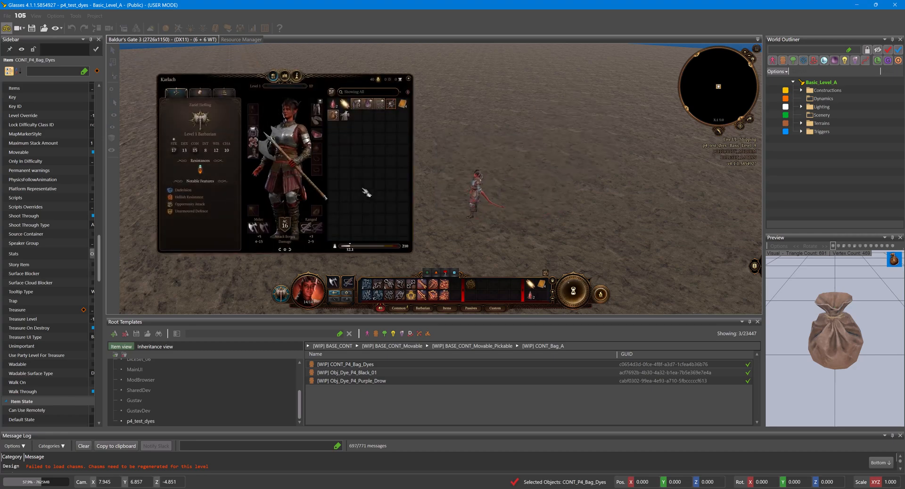
pyautogui.doubleClick(334, 116)
pyautogui.doubleClick(529, 114)
pyautogui.moveTo(252, 135); pyautogui.dragTo(525, 168)
pyautogui.click(512, 209)
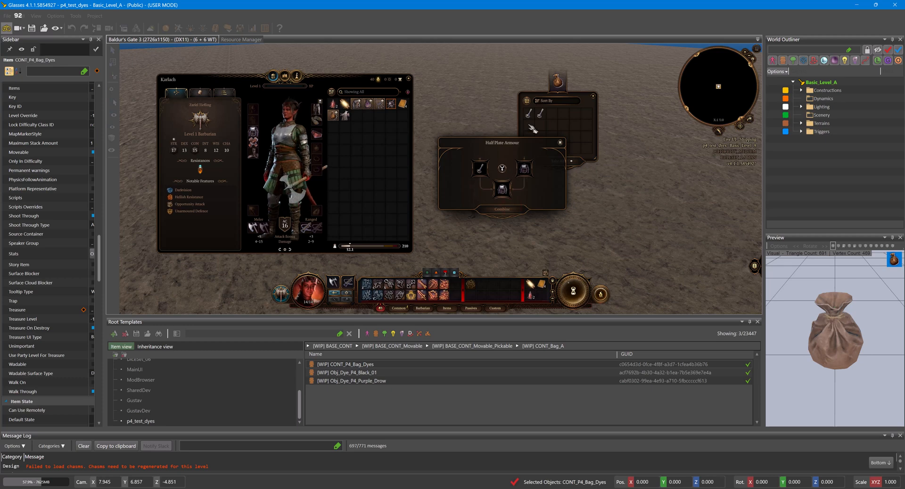
# Combine the bag's second dye with the equipped Half Plate Armour.
pyautogui.doubleClick(541, 115)
pyautogui.moveTo(356, 103); pyautogui.dragTo(524, 168)
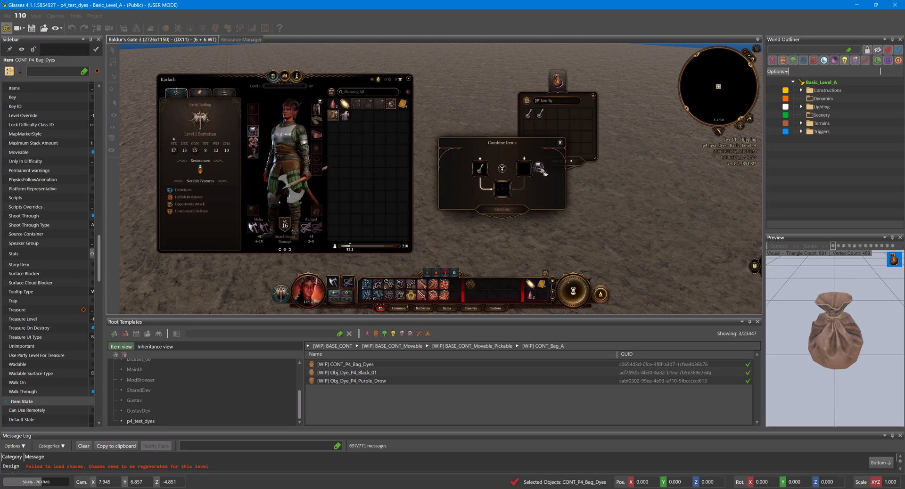
pyautogui.click(514, 210)
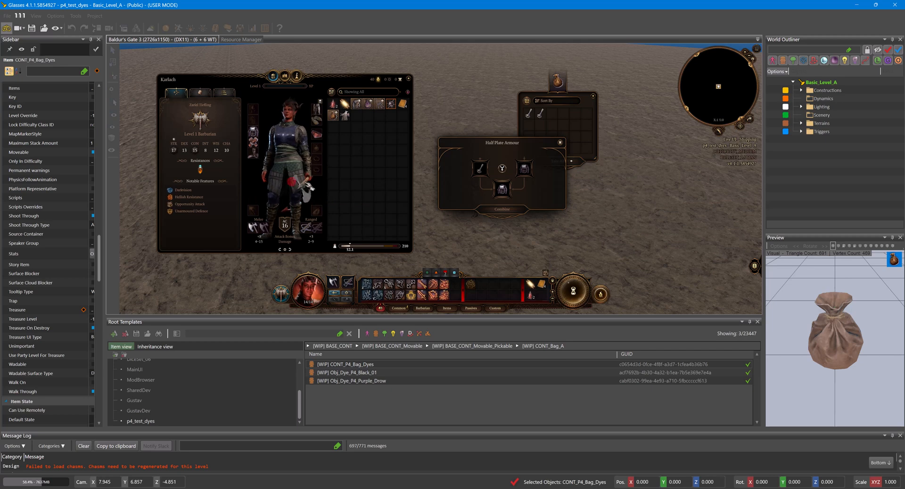
# Close the inventory, combine and dye bag windows and leave game mode.
pyautogui.click(409, 79)
pyautogui.click(559, 143)
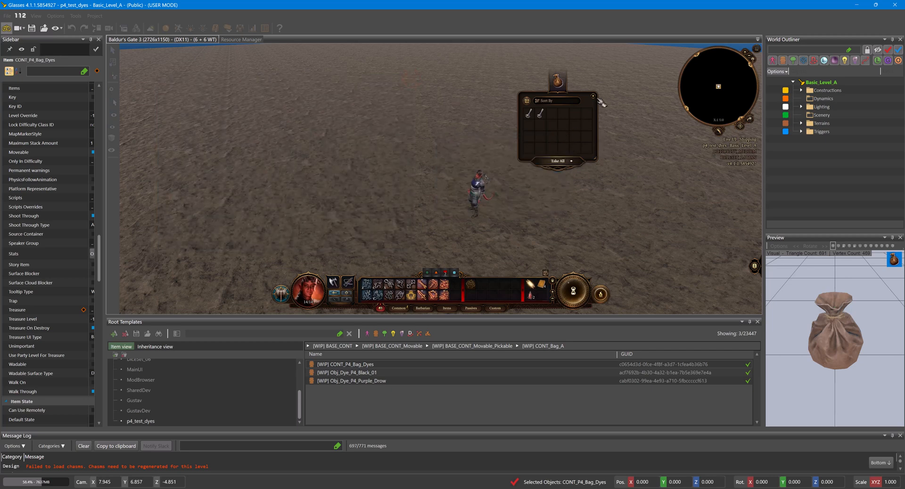
pyautogui.click(593, 96)
pyautogui.click(6, 28)
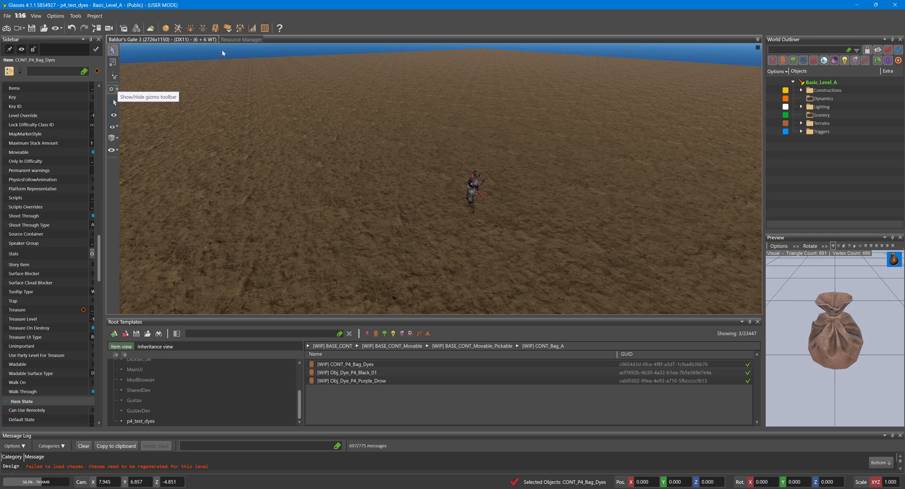
# Open the UUID Object Editor over the Resource Manager and shrink its window so the root templates stay reachable.
pyautogui.click(241, 39)
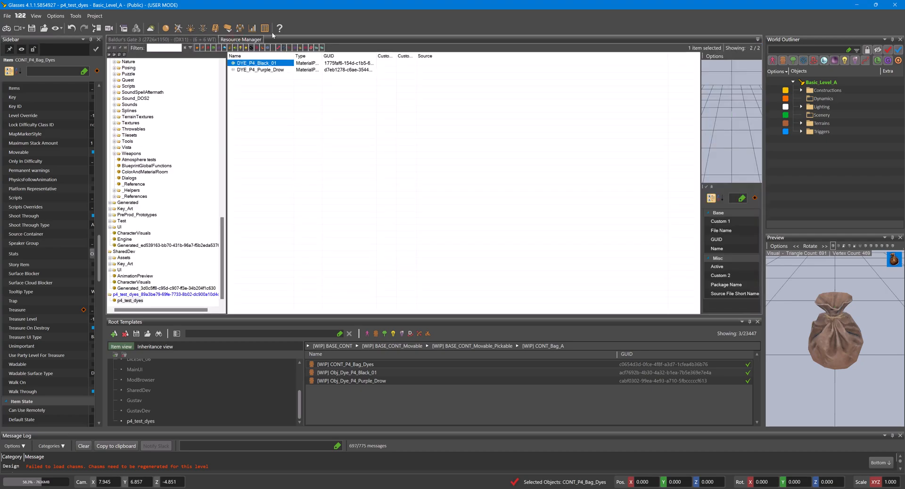
pyautogui.click(263, 28)
pyautogui.moveTo(176, 101); pyautogui.dragTo(267, 72)
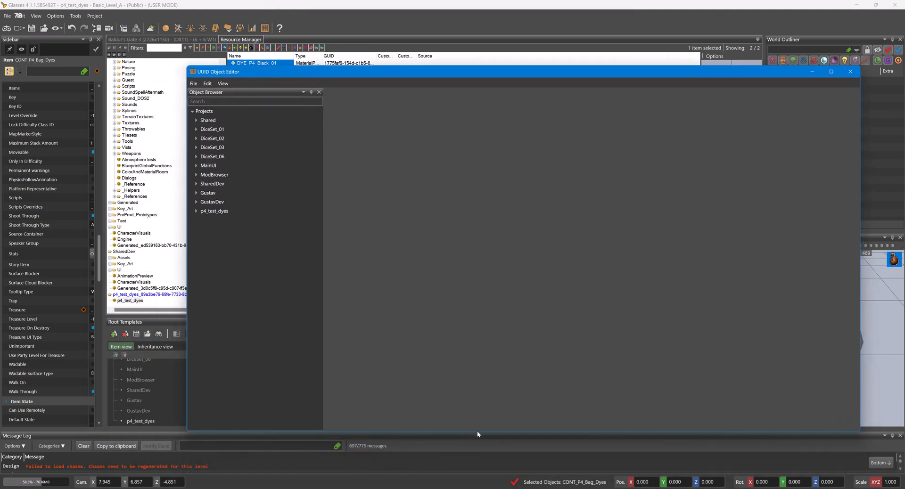
pyautogui.moveTo(477, 431); pyautogui.dragTo(470, 319)
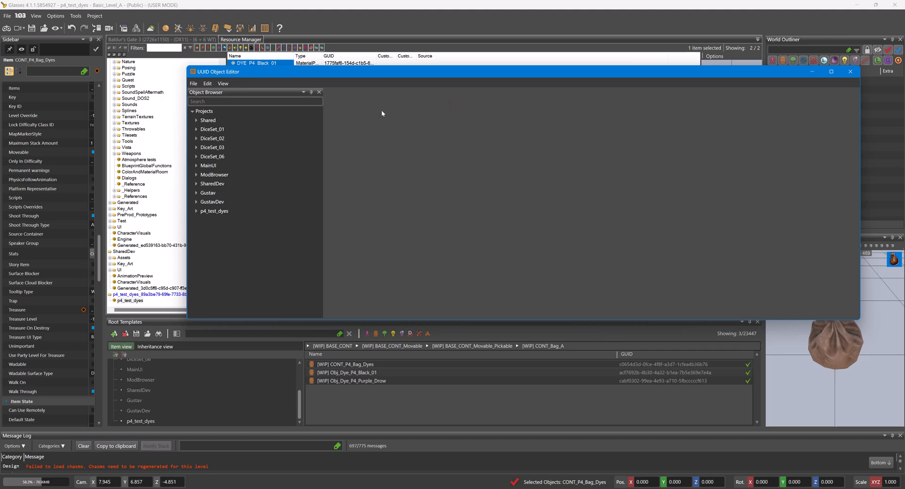
# Add a OneTimeRewards table to the p4_test_dyes project and open it.
pyautogui.doubleClick(208, 211)
pyautogui.scroll(-10, 236, 232)
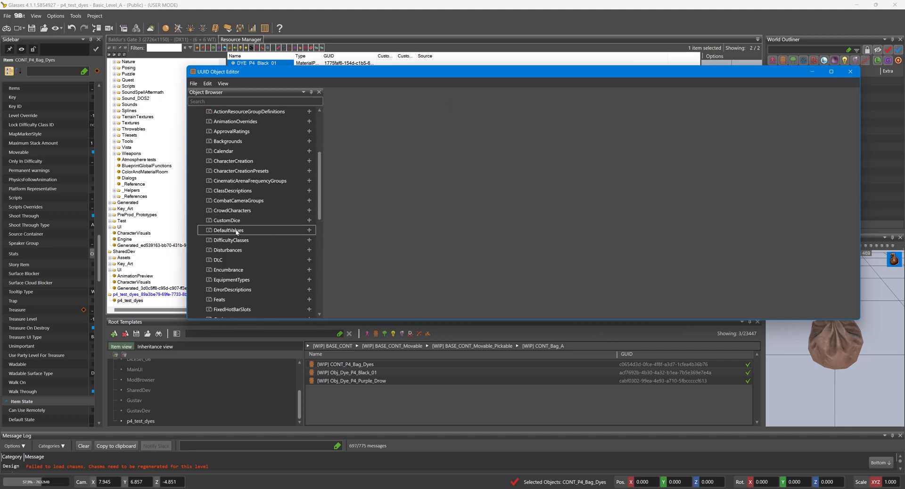
pyautogui.scroll(-1, 236, 232)
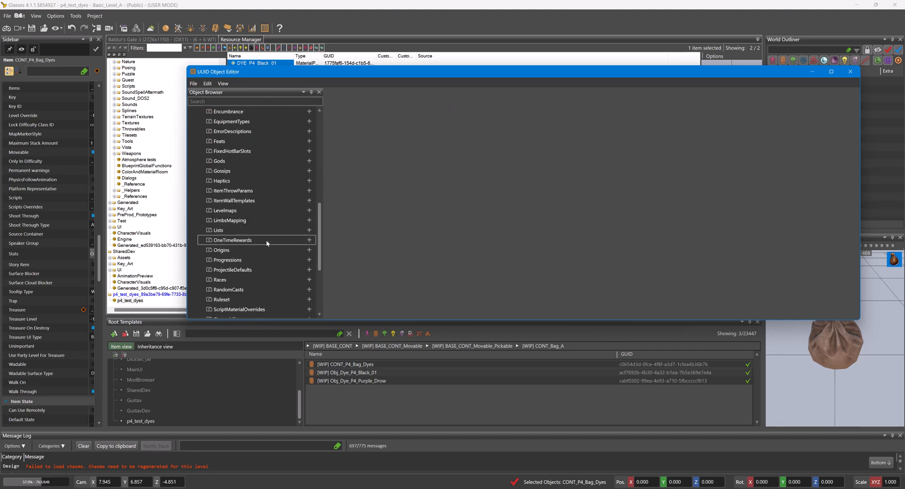
pyautogui.click(309, 240)
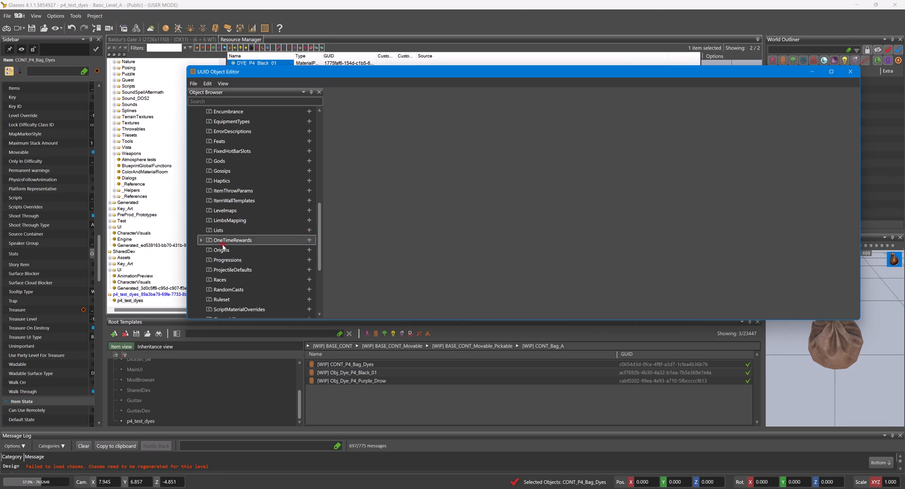
pyautogui.doubleClick(230, 250)
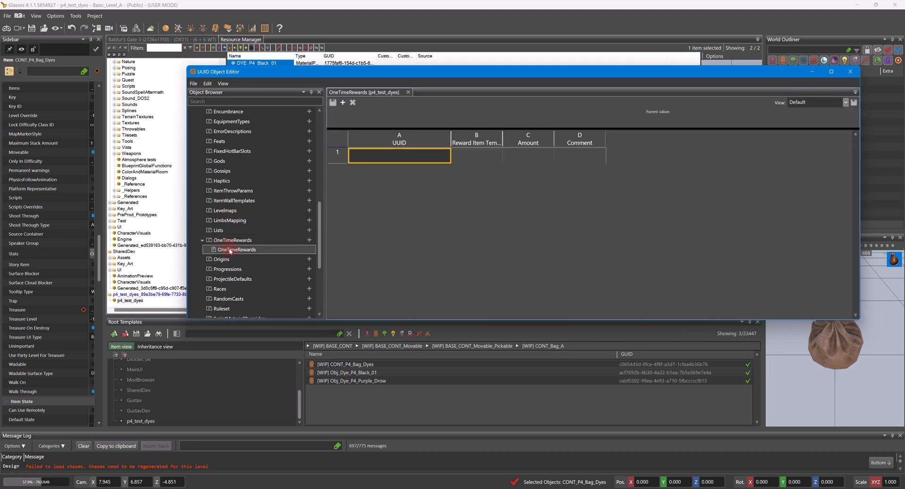
# Copy the GUID of the CONT_P4_Bag_Dyes root template into the first row's Reward Item Template.
pyautogui.click(370, 365)
pyautogui.rightClick(370, 364)
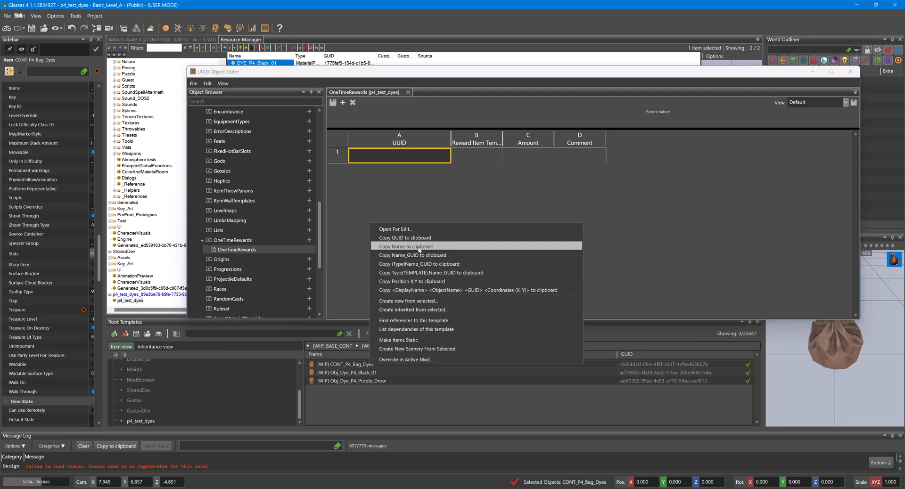
pyautogui.click(410, 238)
pyautogui.click(369, 365)
pyautogui.doubleClick(468, 156)
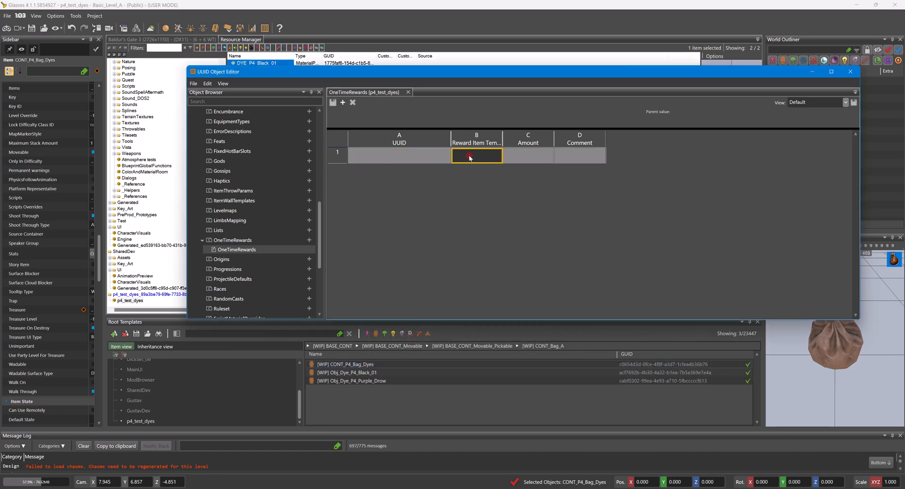
pyautogui.hotkey('ctrl', 'v')
# Set the dye bag reward's Amount to 1.
pyautogui.click(539, 161)
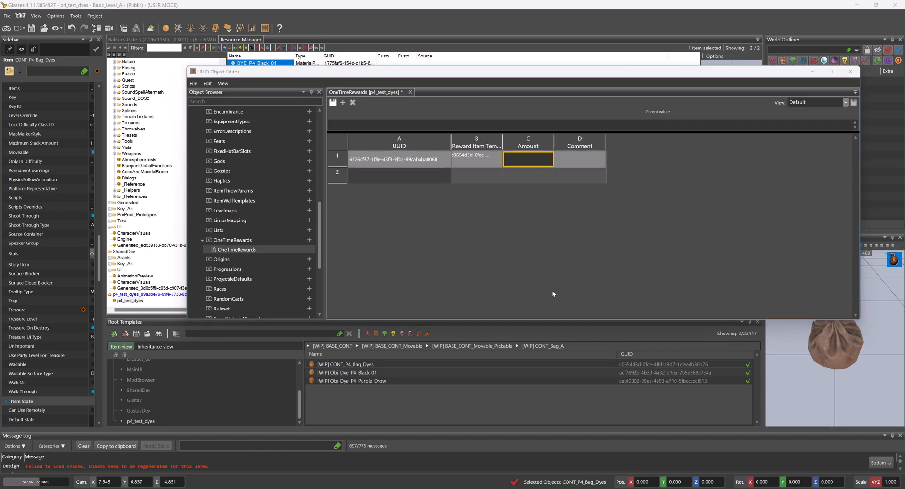
pyautogui.doubleClick(531, 159)
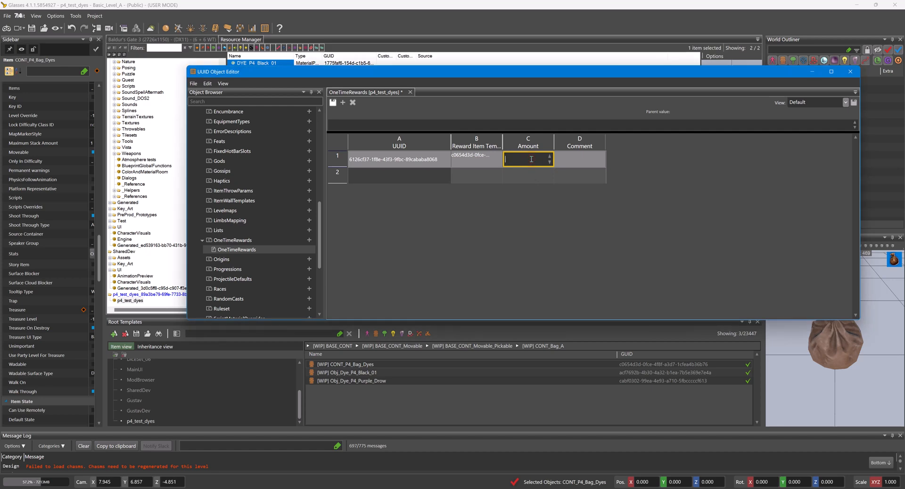
pyautogui.click(546, 173)
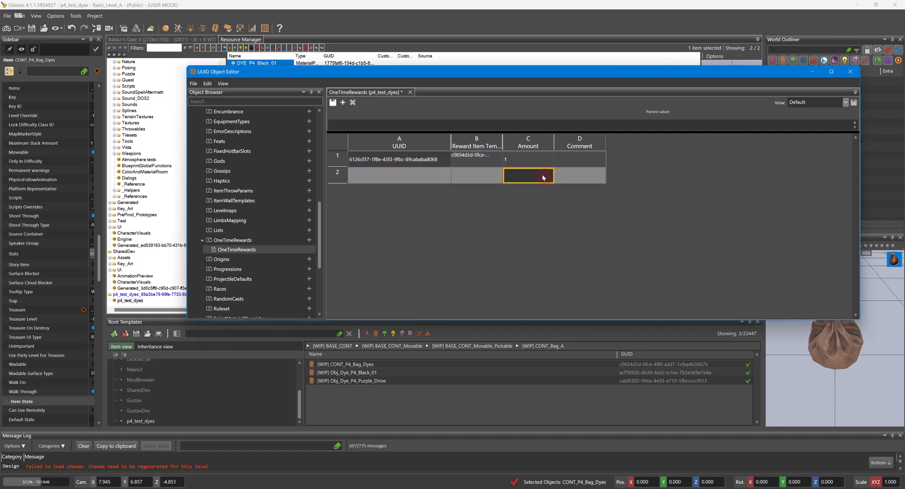